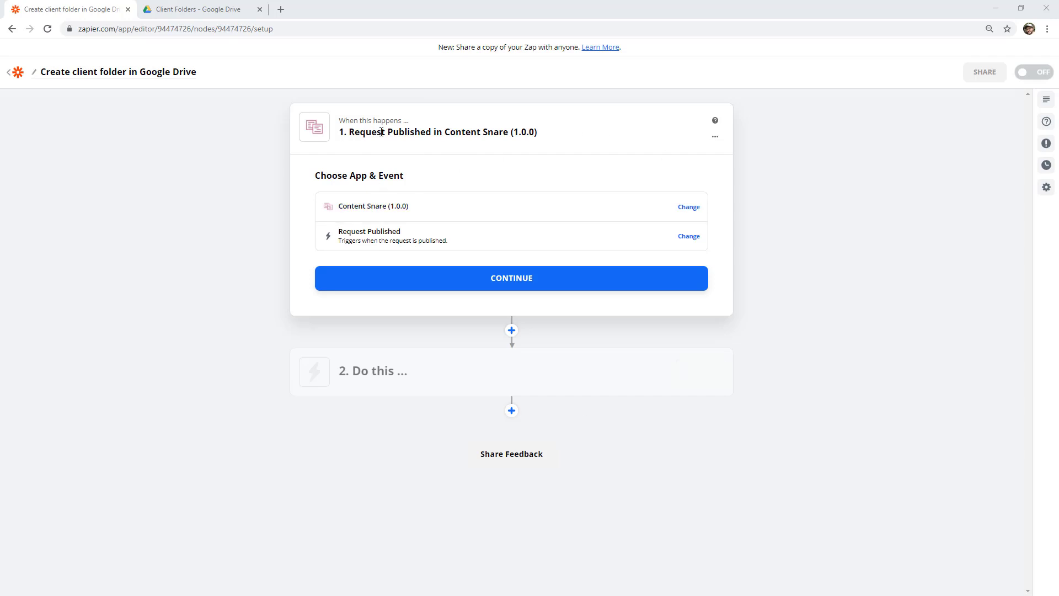
left_click_drag(350, 133, 513, 132)
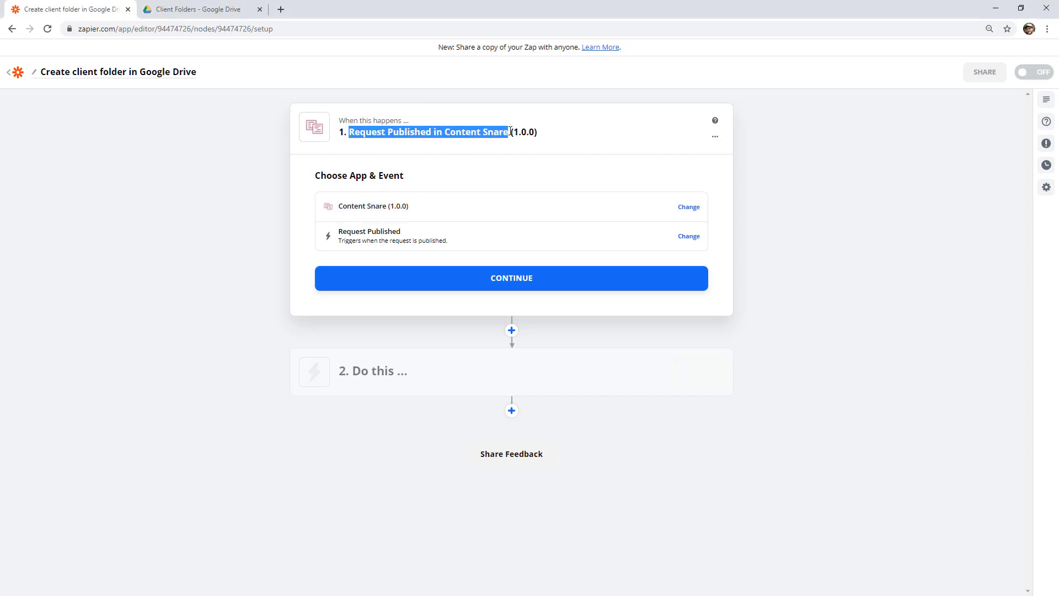
left_click(53, 74)
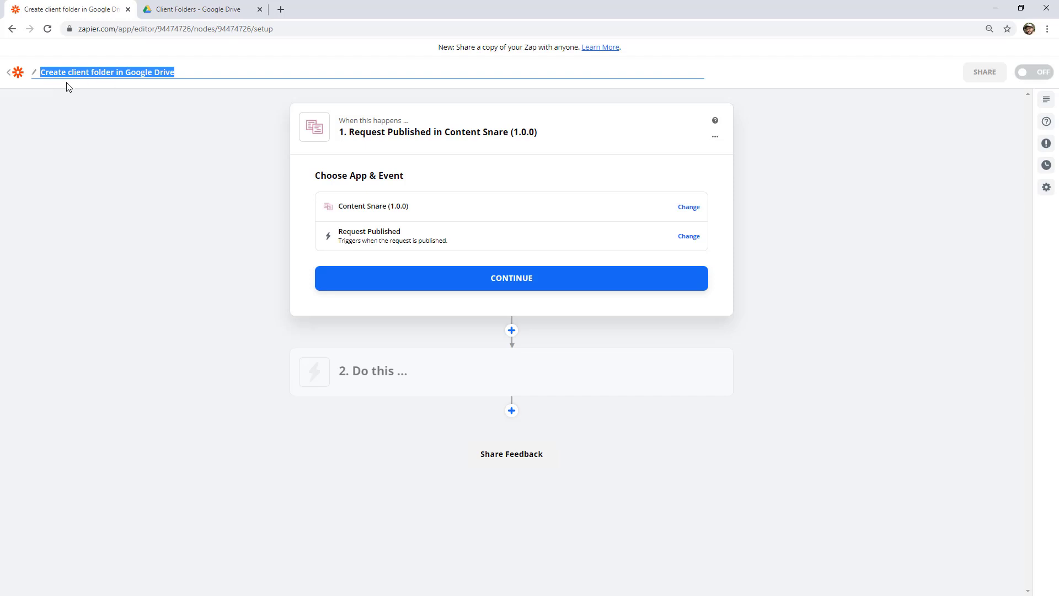
left_click(95, 209)
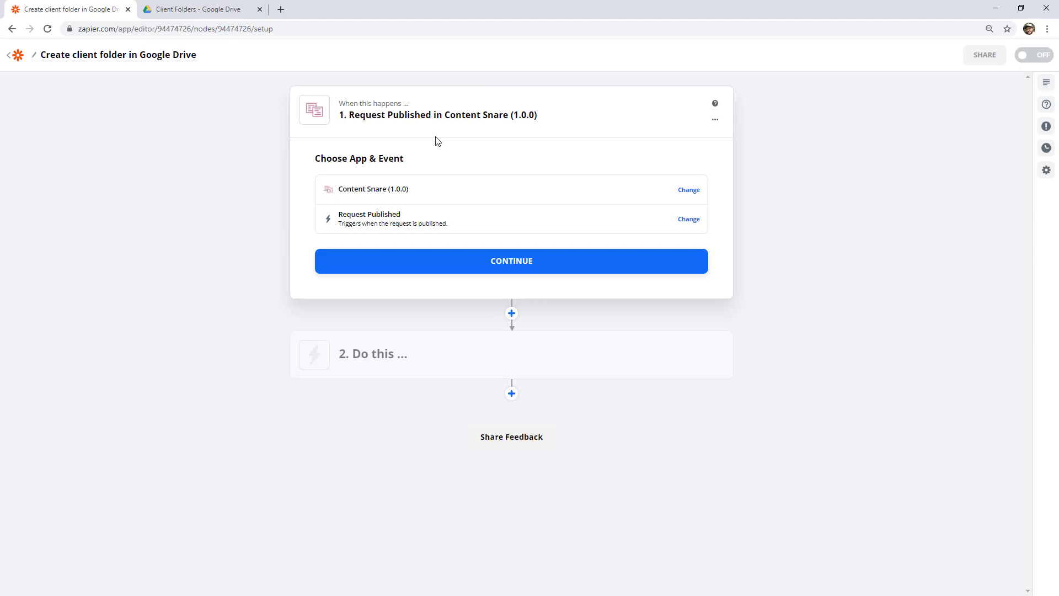
mouse_move(462, 344)
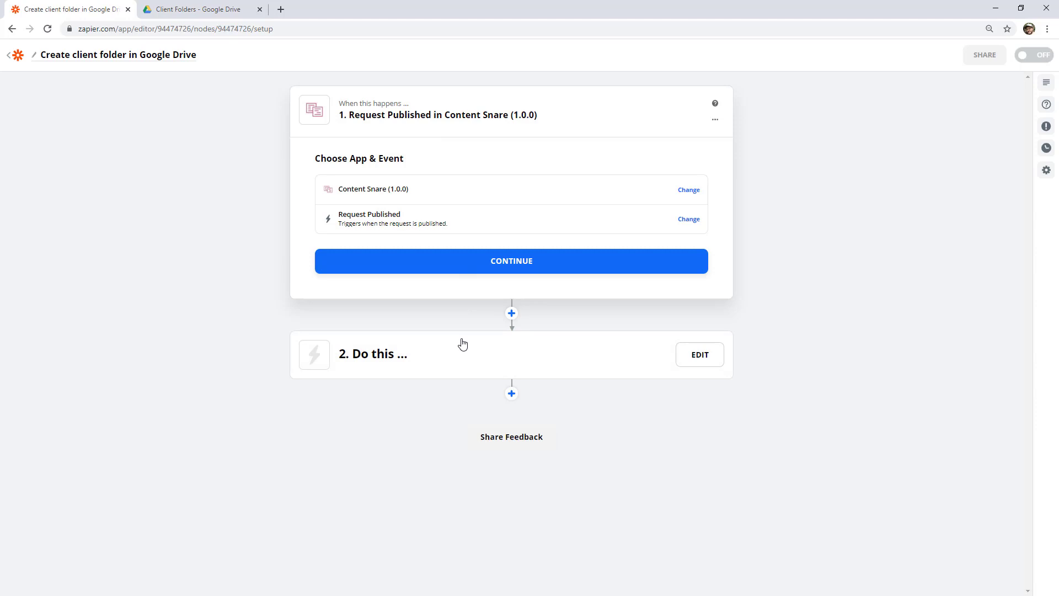
- Set step 2 to the Google Drive Create Folder action
left_click(392, 357)
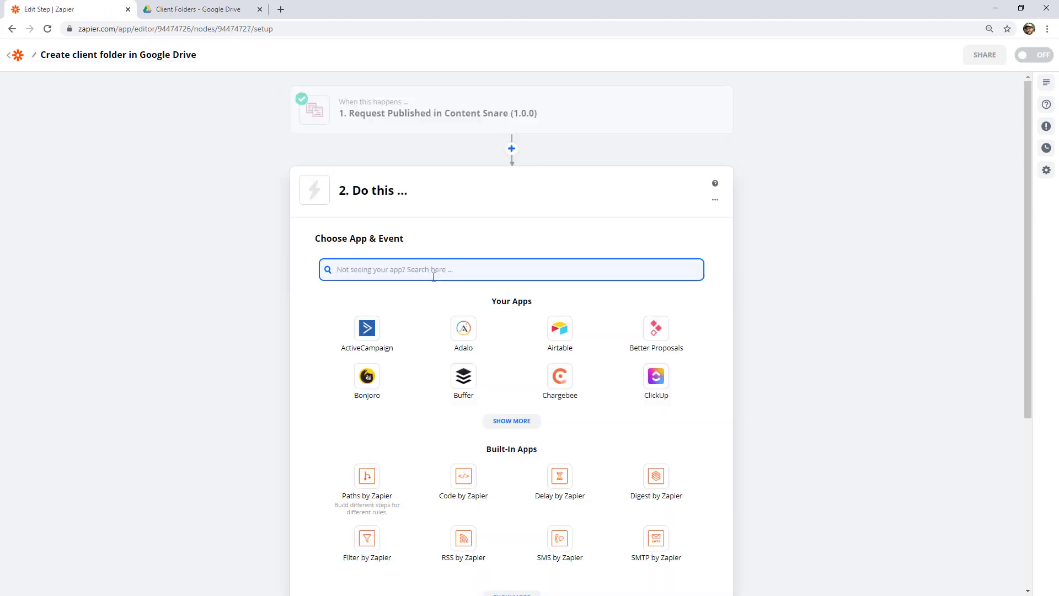
type("google")
left_click(535, 305)
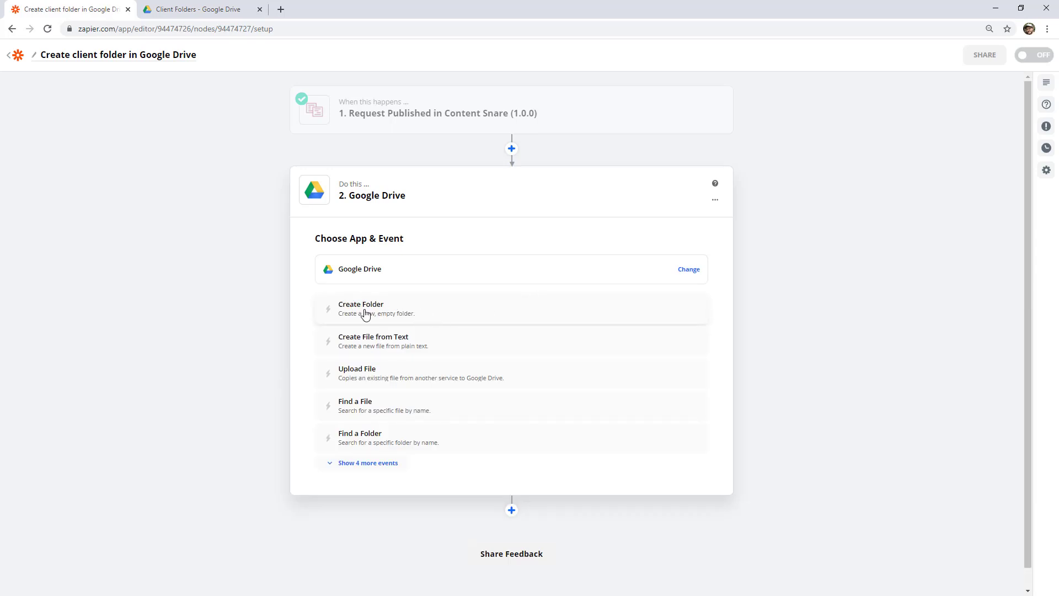
left_click(365, 312)
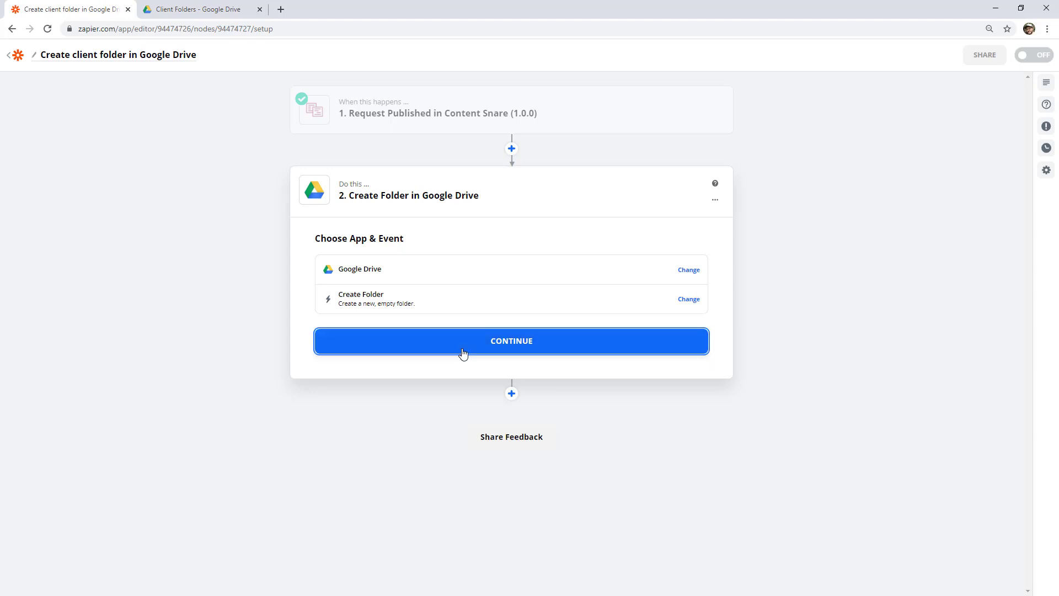
left_click(462, 353)
- Connect the existing Google Drive account to the Create Folder step
left_click(407, 313)
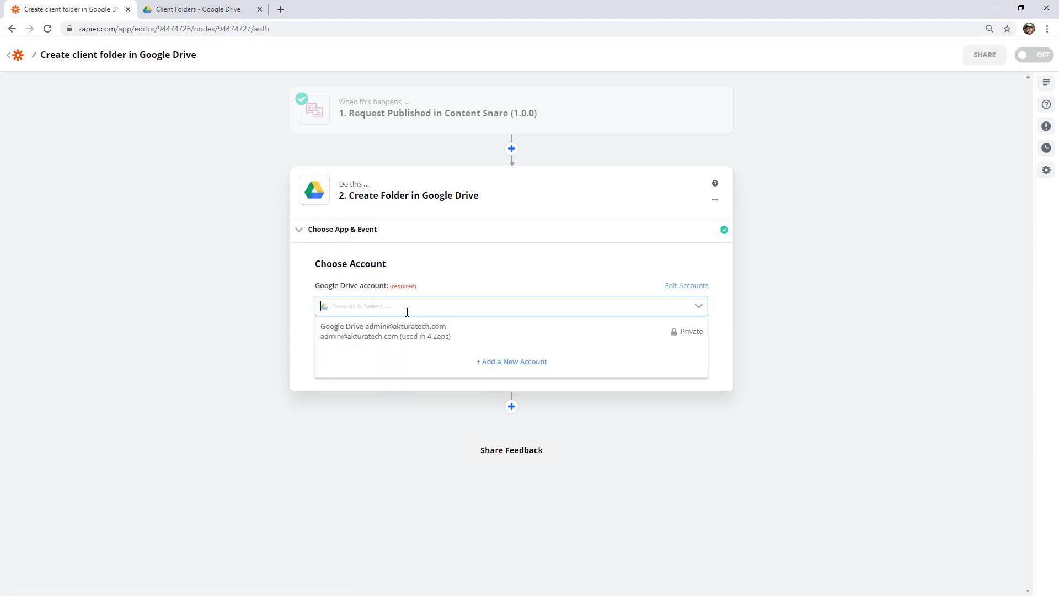
left_click(411, 330)
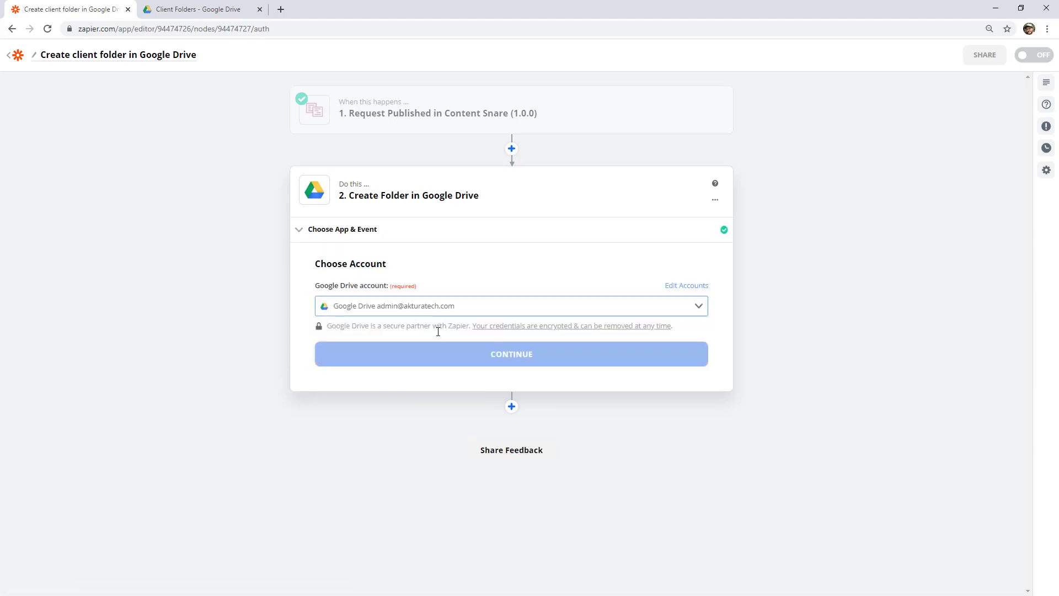
left_click(447, 360)
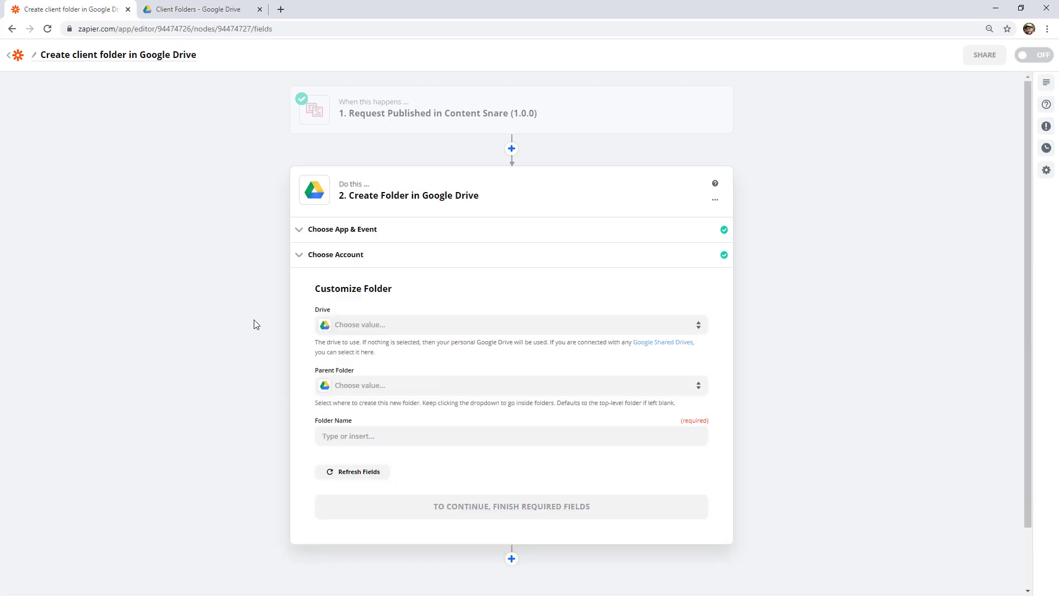
- Set the folder's drive to My Google Drive and bring up the Client Folders page in Drive
left_click(356, 326)
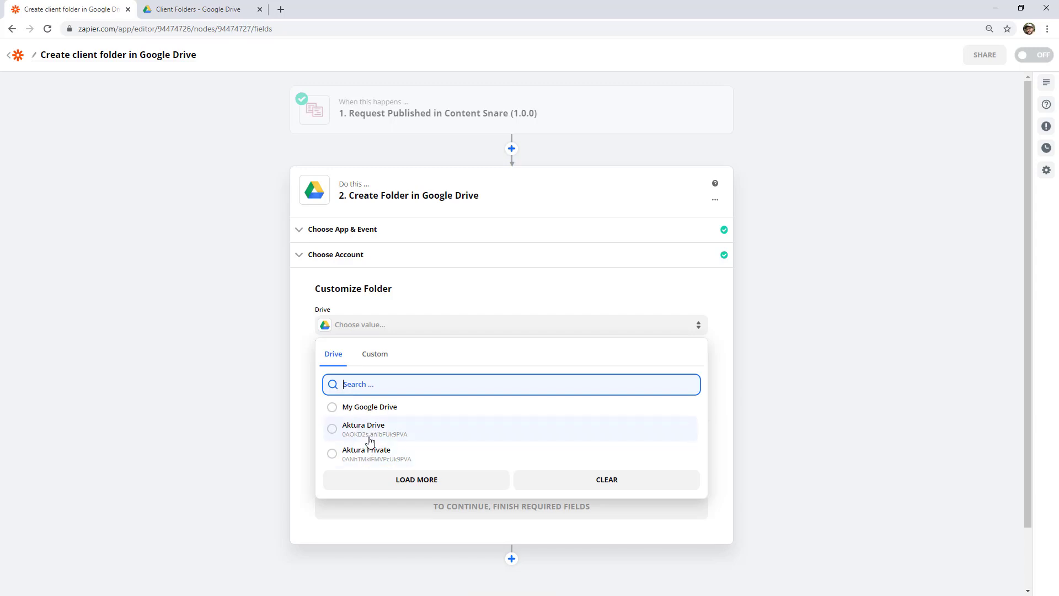
left_click(351, 409)
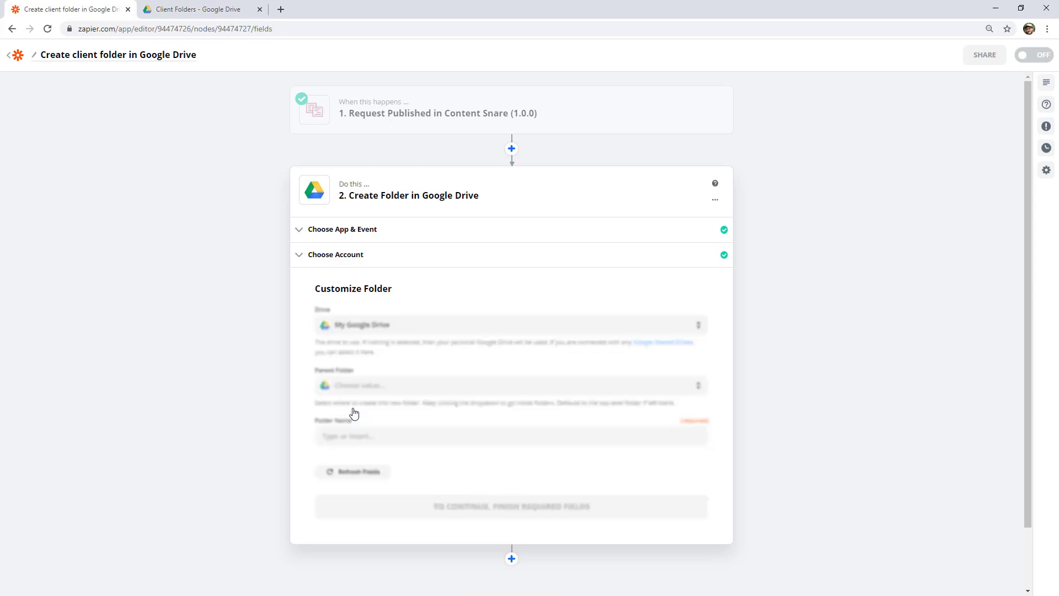
left_click(234, 11)
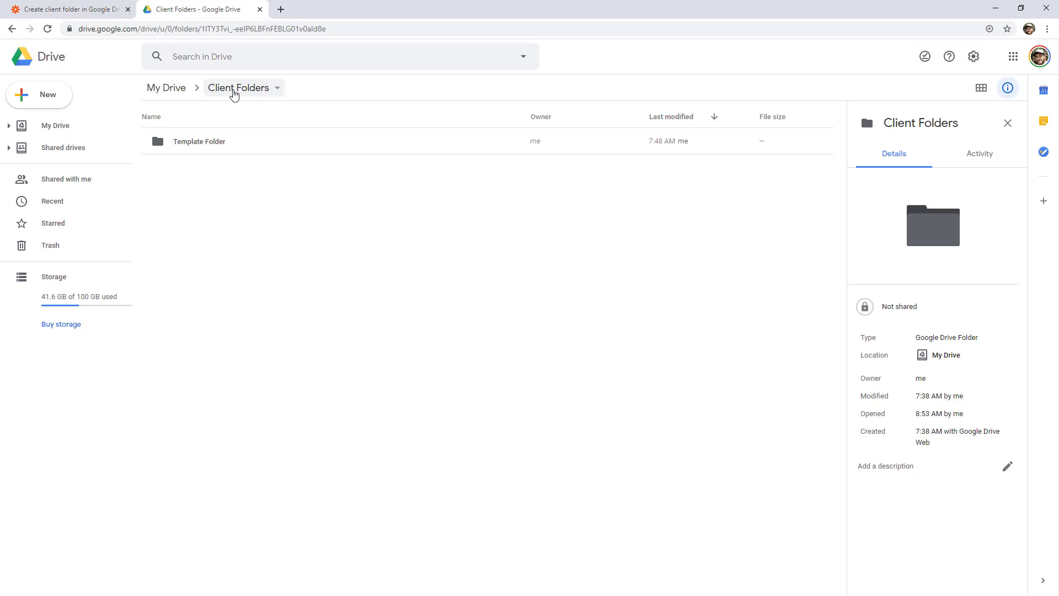
- Try Client Folders as the parent folder, then list the folders inside it
left_click(95, 8)
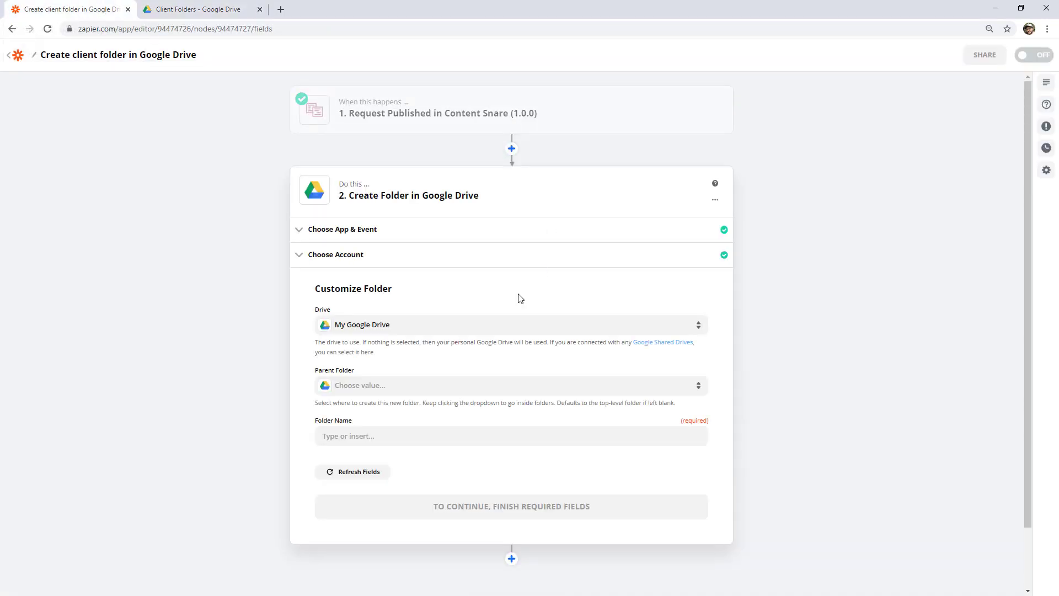
left_click(370, 387)
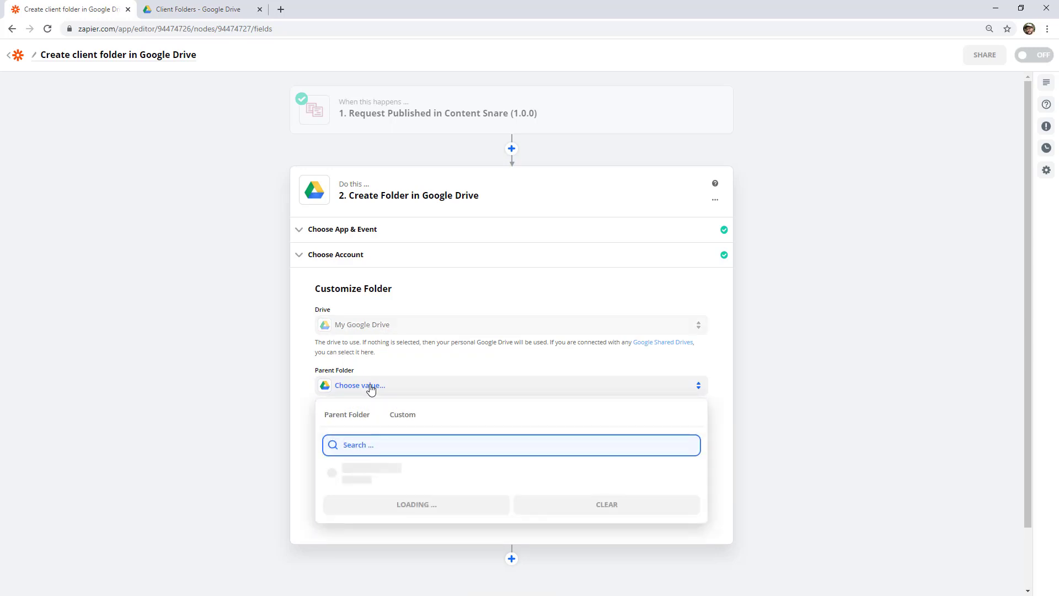
scroll(241, 362, "down", 1)
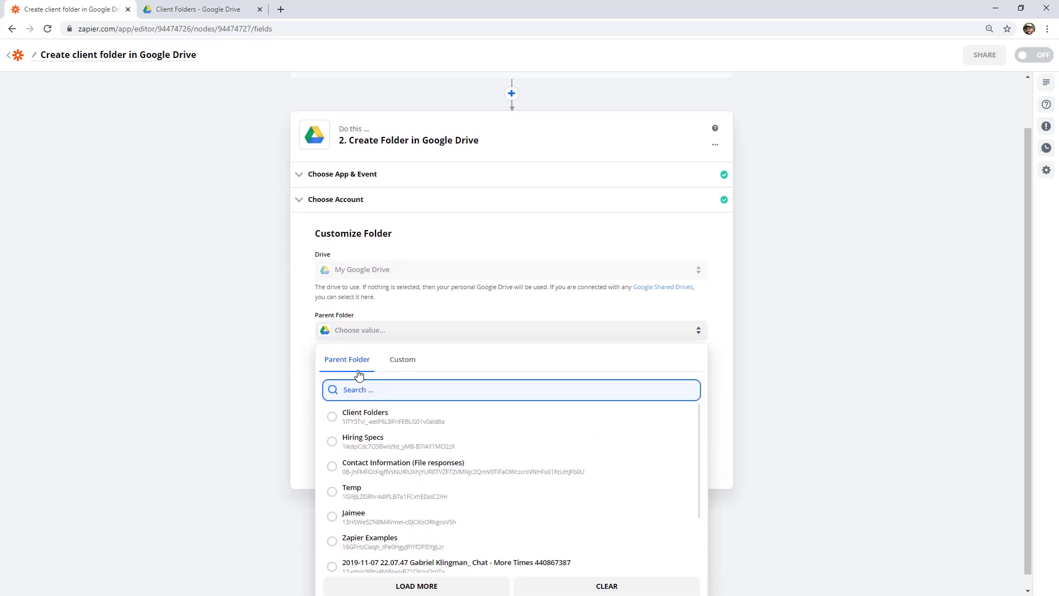
left_click(389, 419)
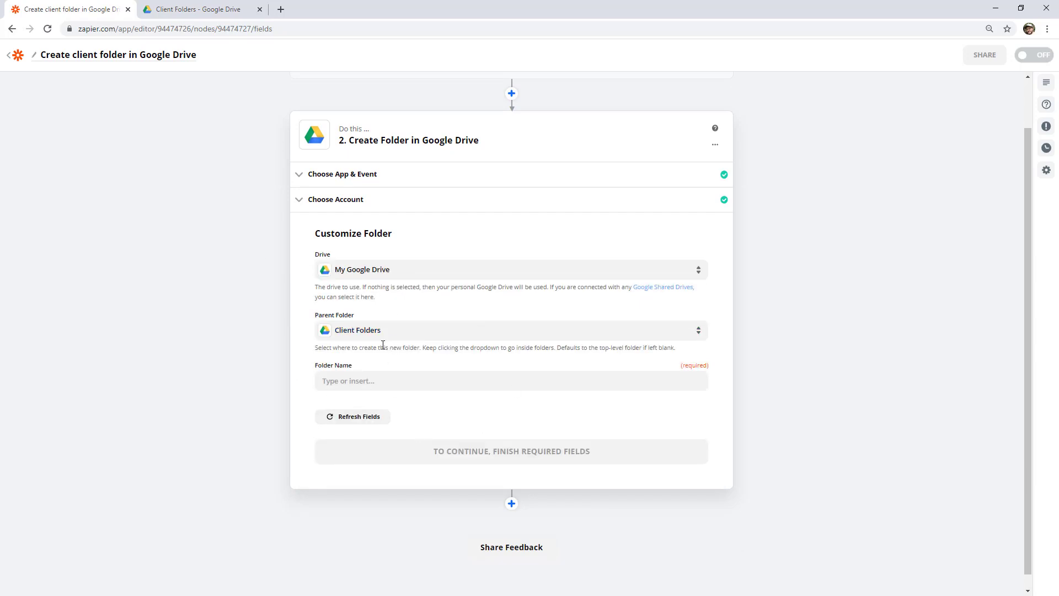
left_click(197, 9)
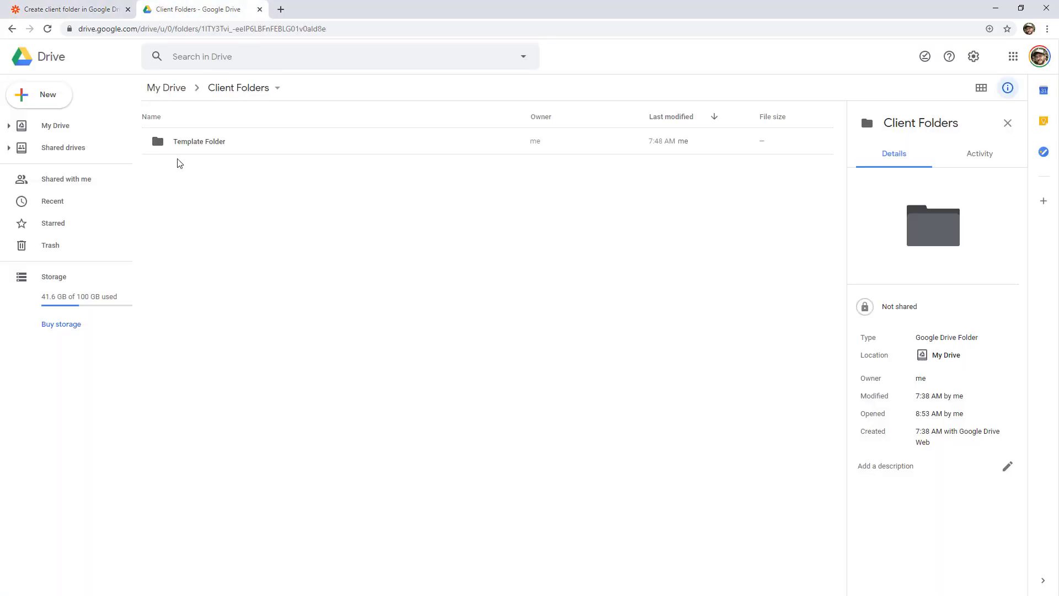
left_click(94, 8)
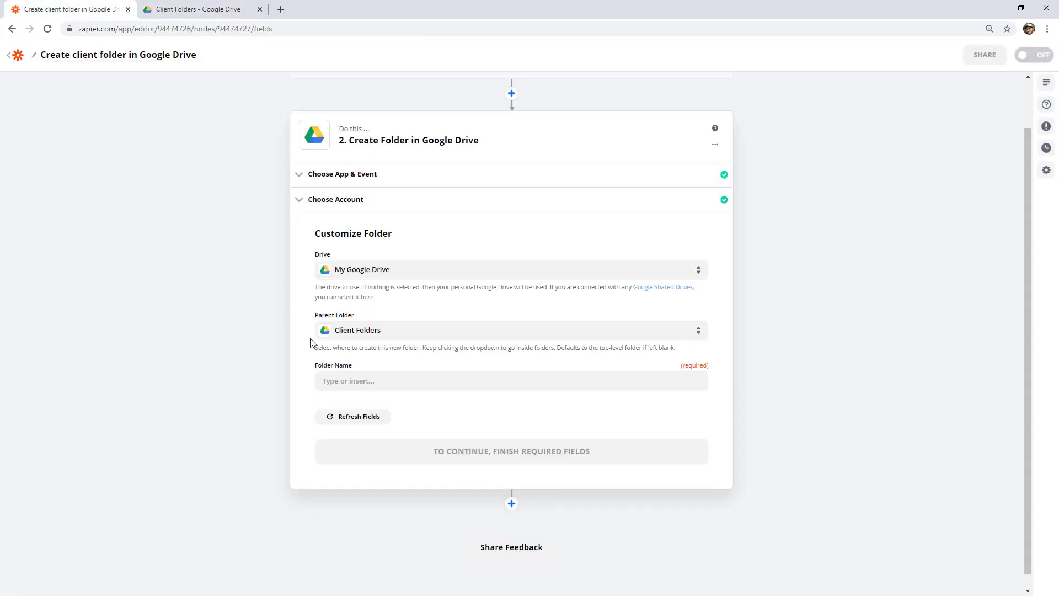
left_click(363, 334)
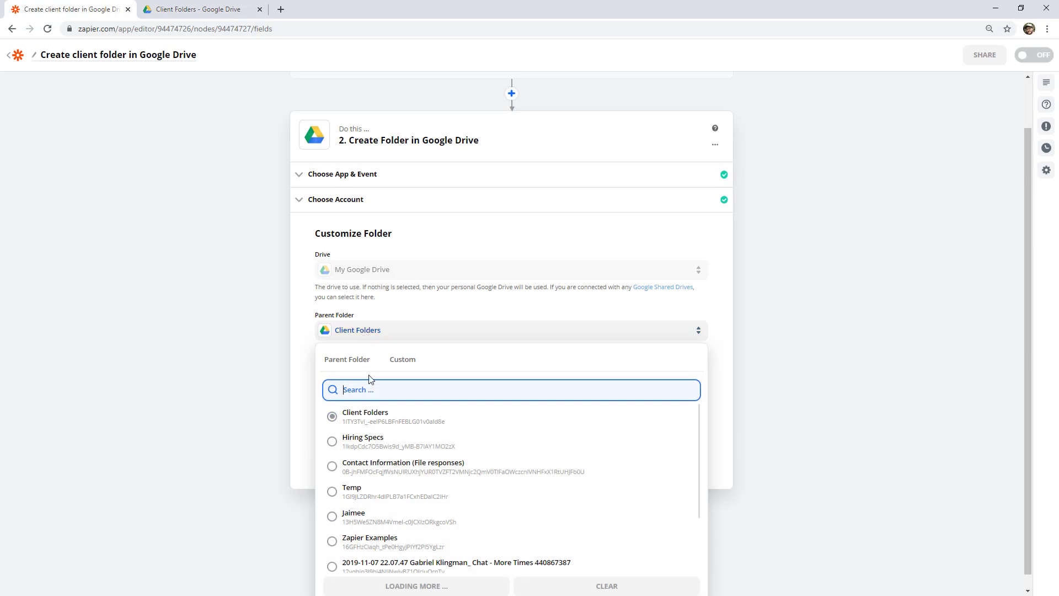
left_click(366, 369)
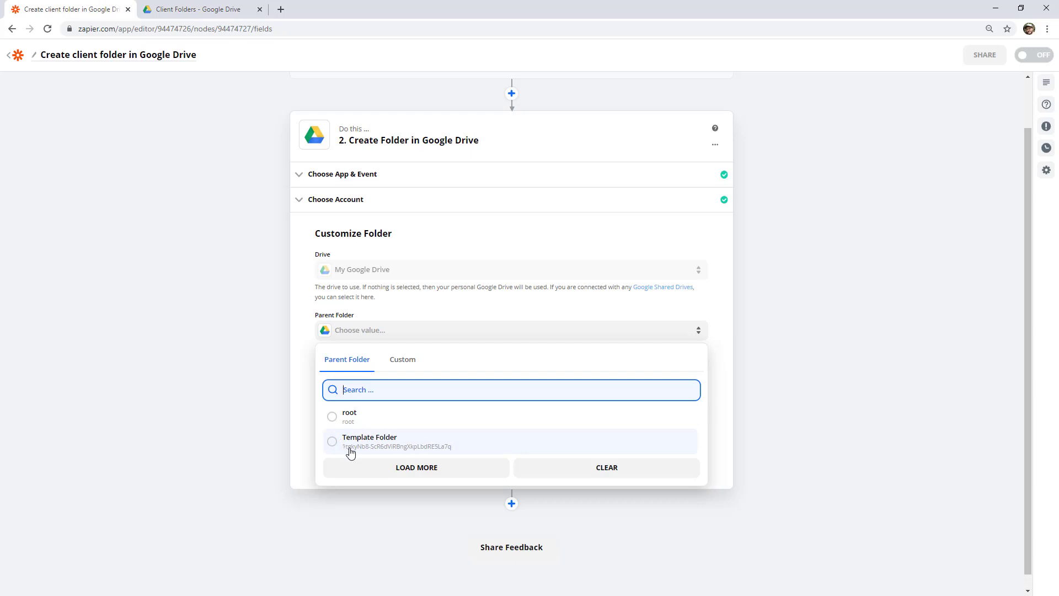
- Select the Client Folders folder ID in the Google Drive page address
left_click(138, 326)
left_click(197, 9)
double_click(270, 30)
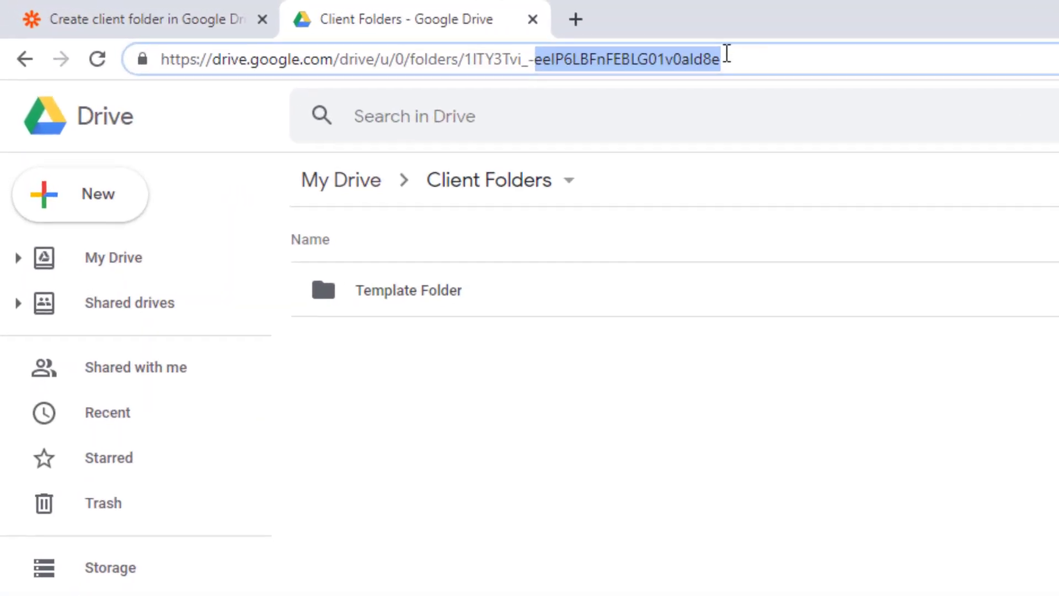
left_click_drag(744, 59, 464, 58)
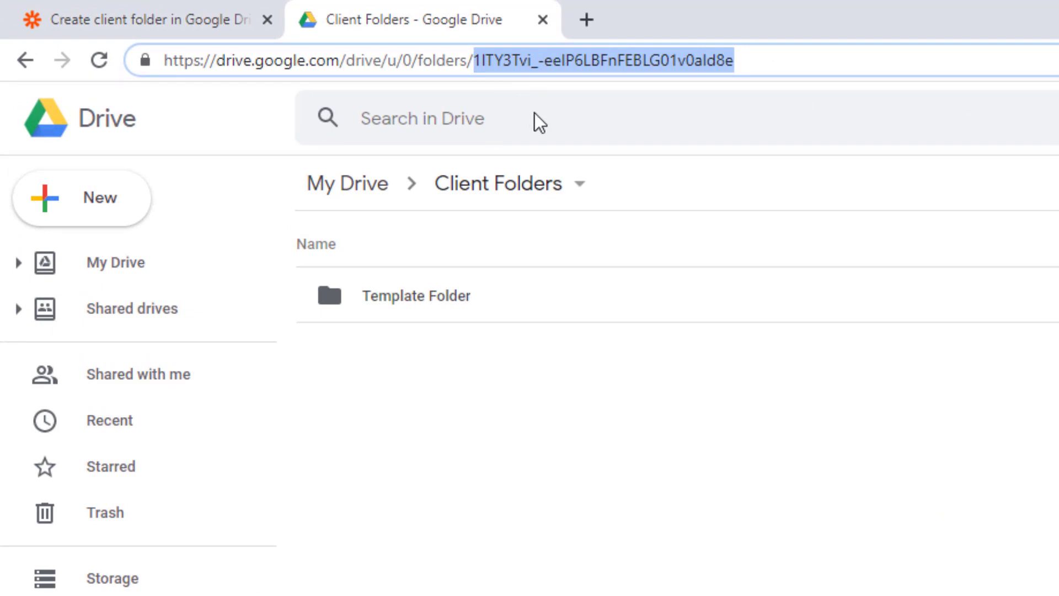
- Paste the copied Client Folders ID as a custom Parent Folder value
left_click(189, 10)
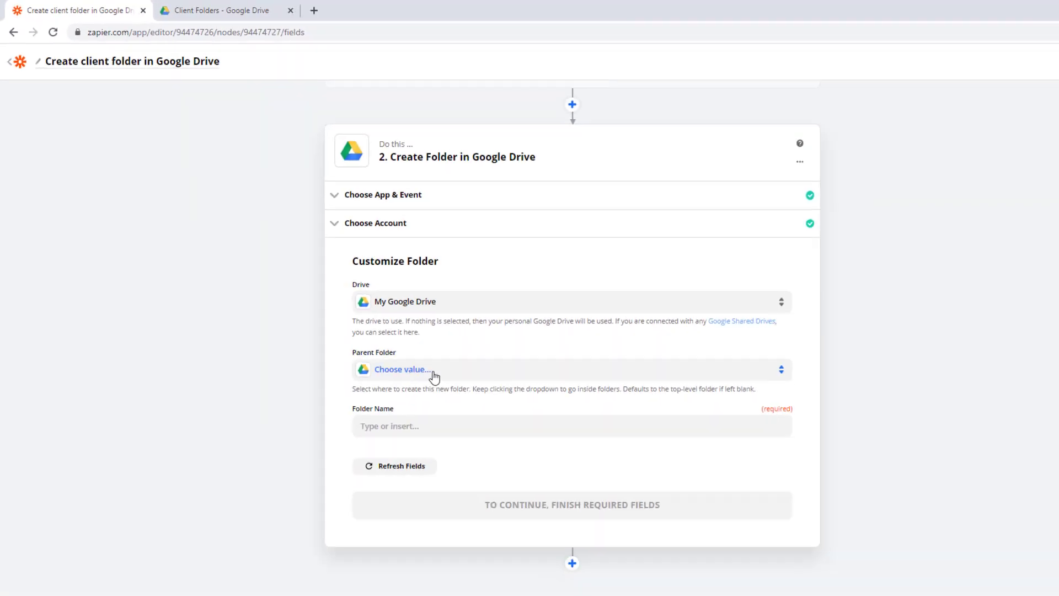
left_click(388, 331)
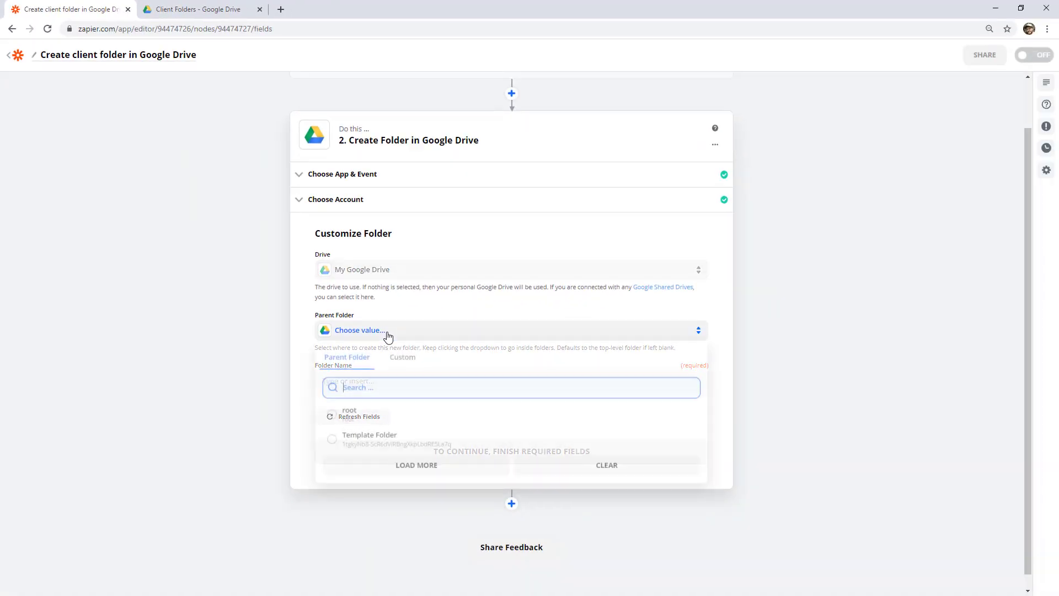
left_click(407, 358)
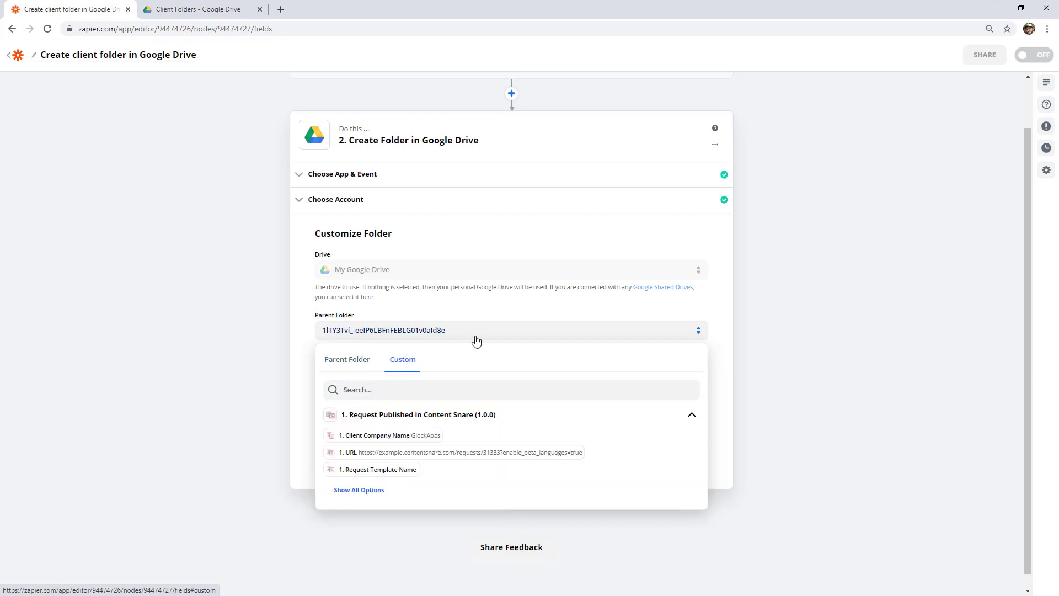
left_click(475, 337)
left_click(477, 329)
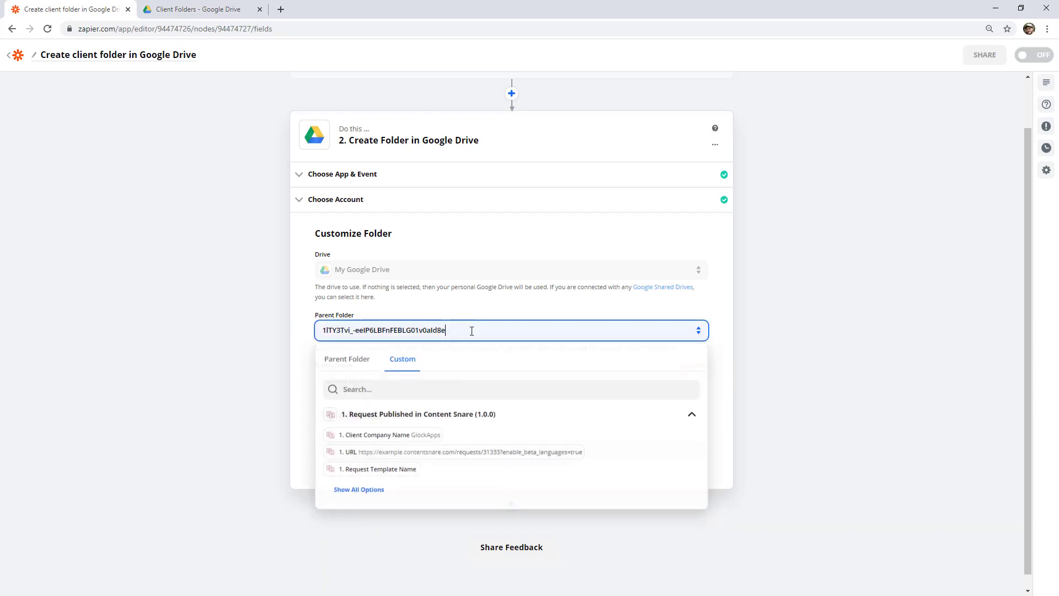
left_click(489, 335)
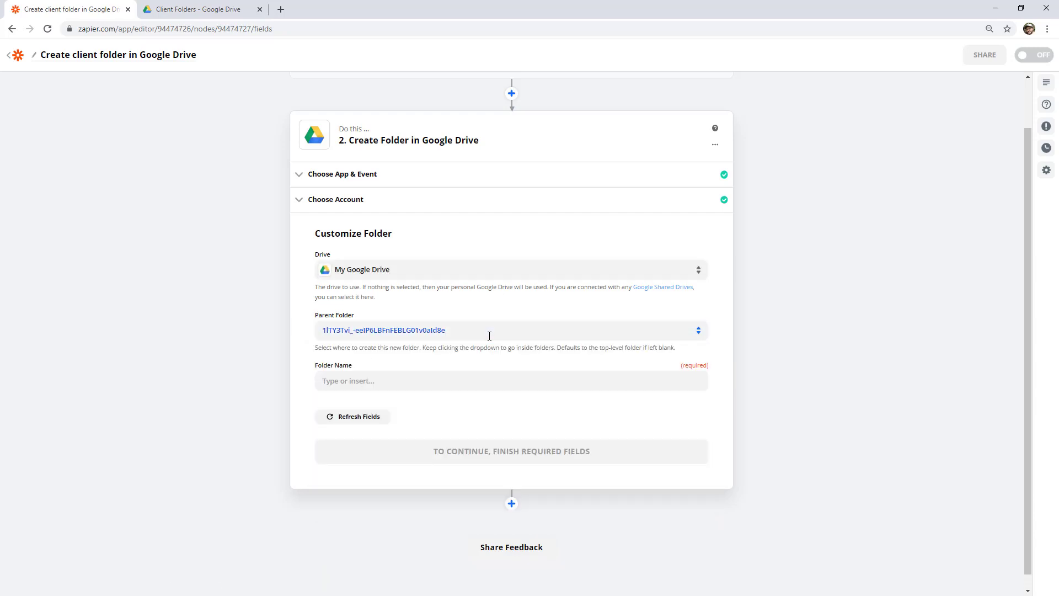
- Browse from root and choose Client Folders as the parent folder
left_click(673, 337)
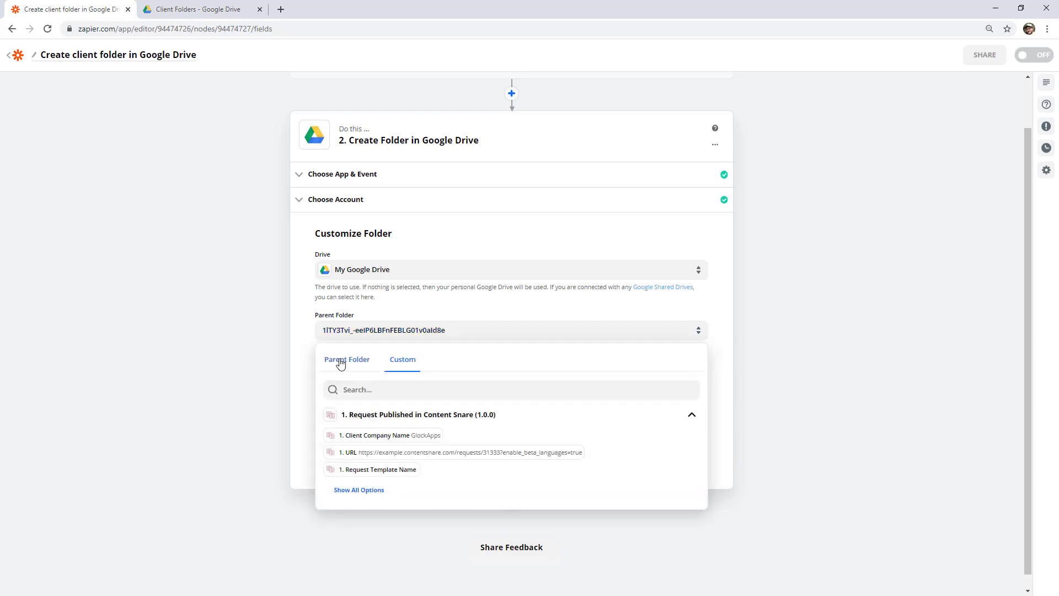
left_click(338, 362)
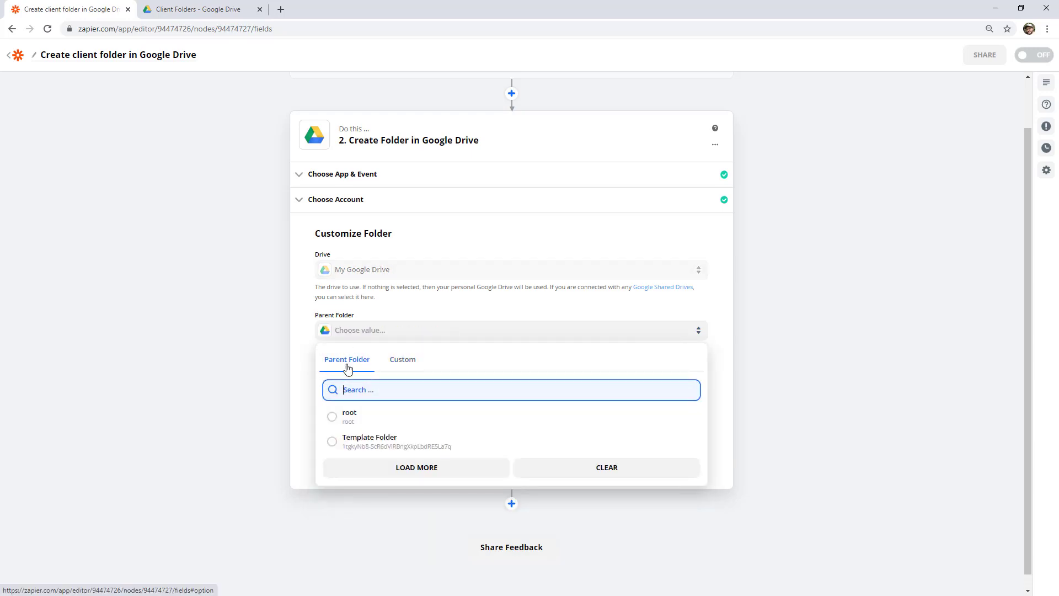
left_click(335, 416)
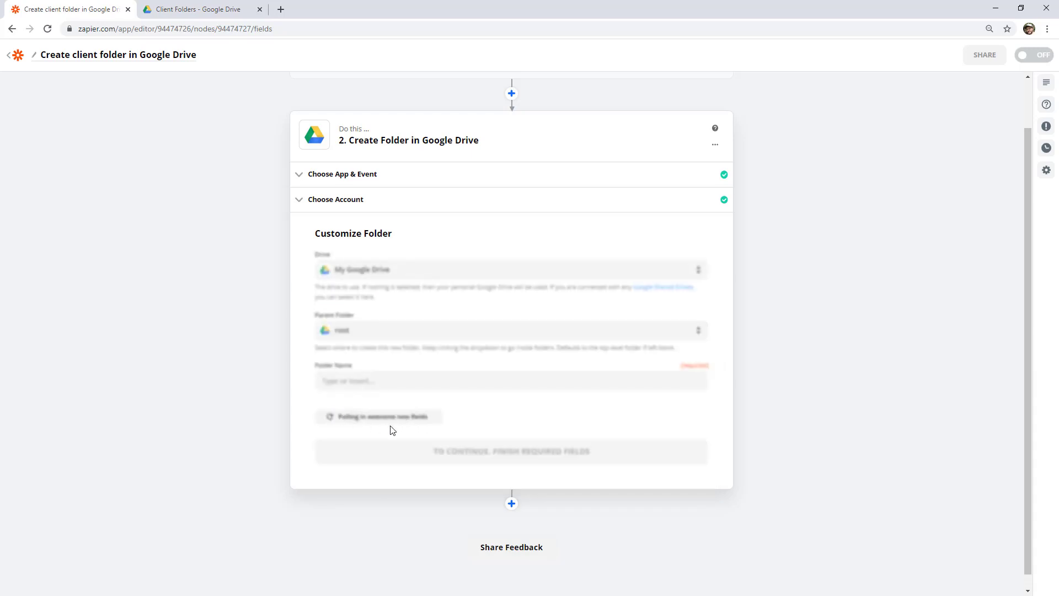
left_click(381, 332)
left_click(395, 441)
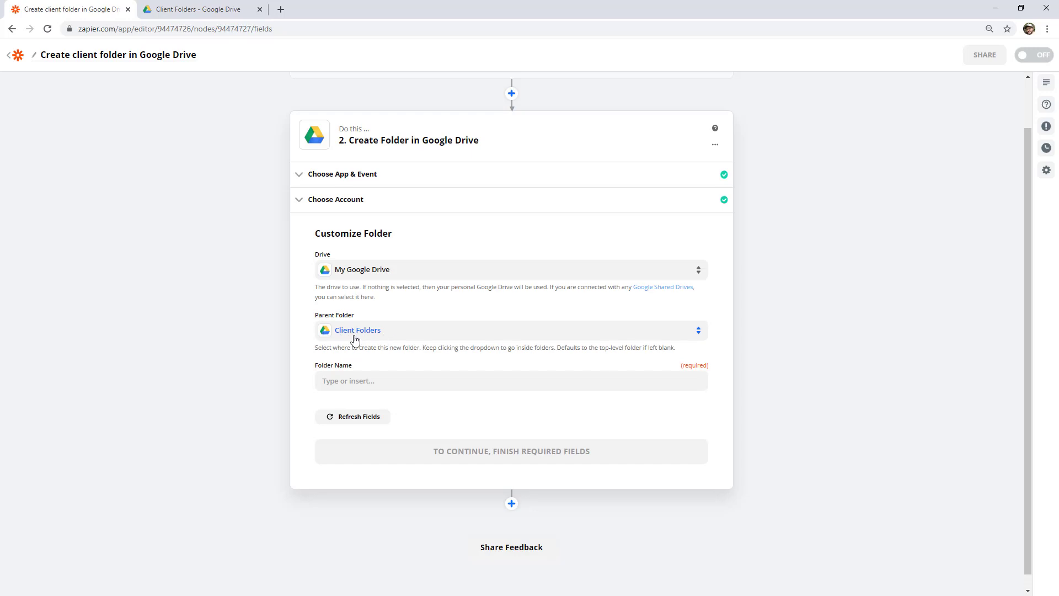
scroll(1018, 395, "down", 1)
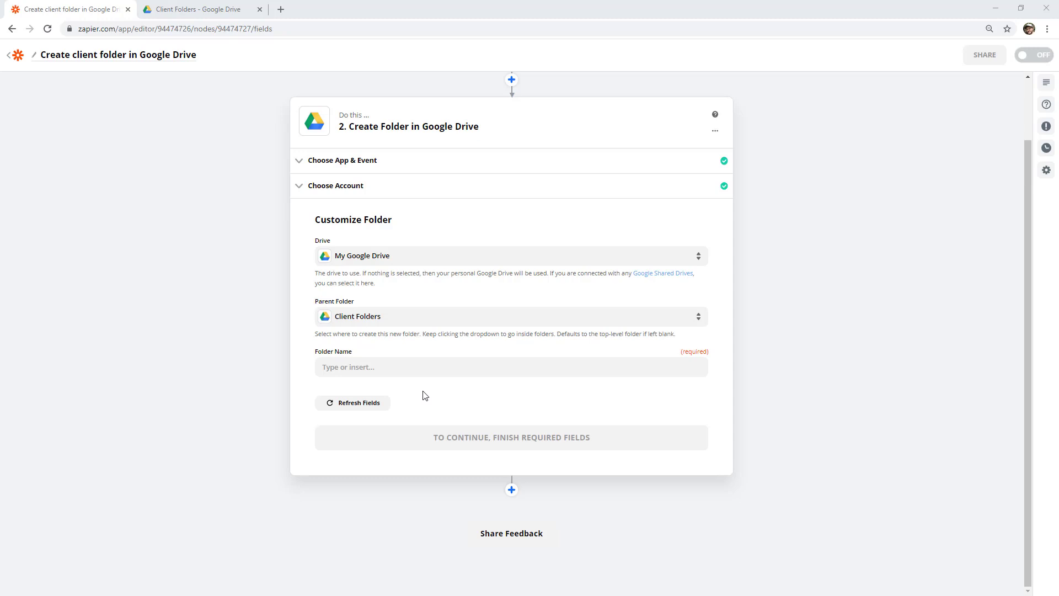
- Map Folder Name to step 1's Client Company Name and continue
left_click(364, 366)
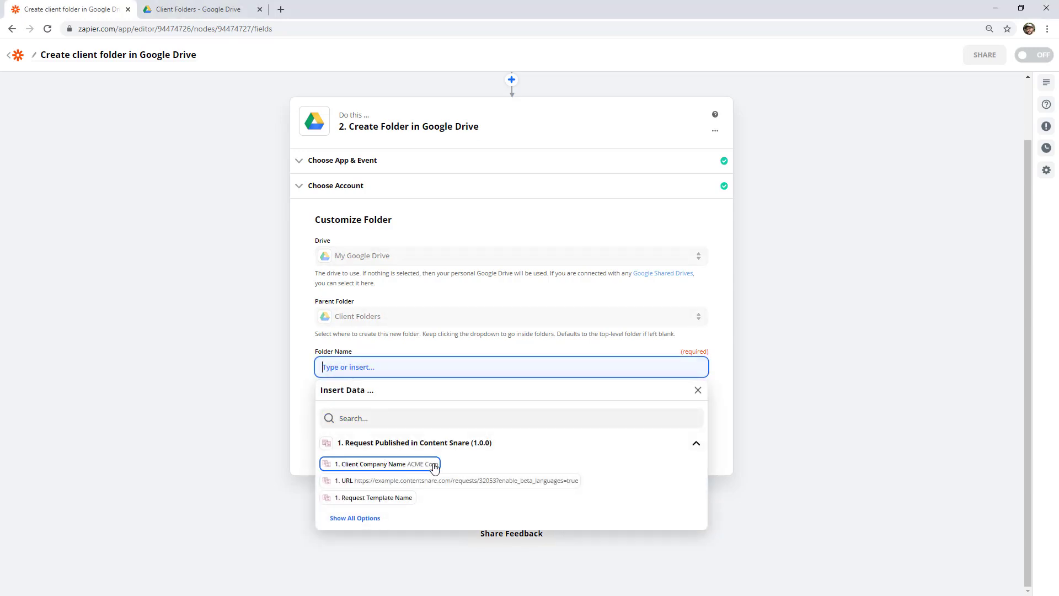
left_click(363, 462)
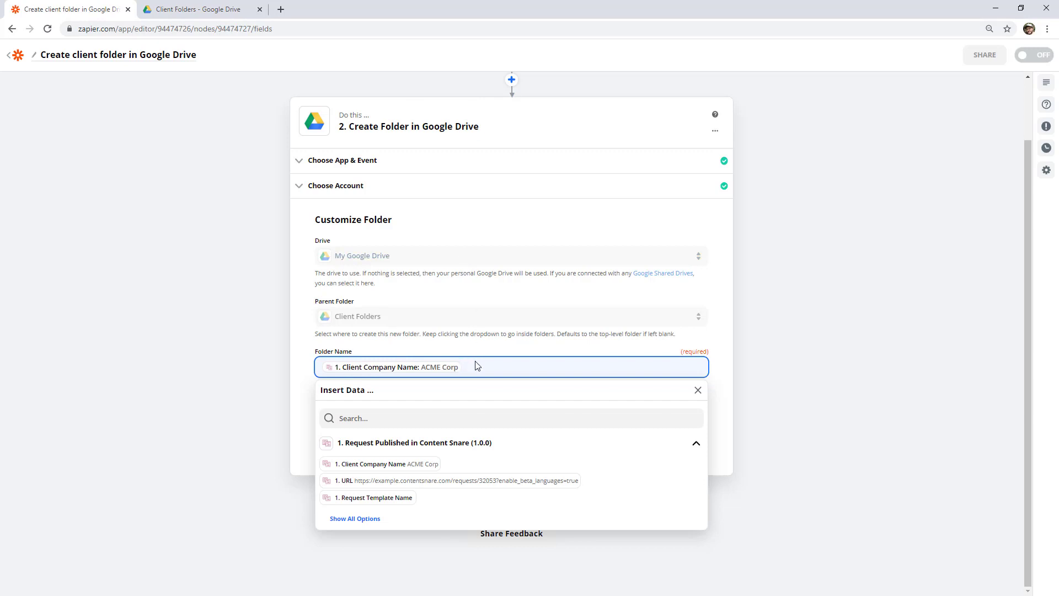
left_click(251, 371)
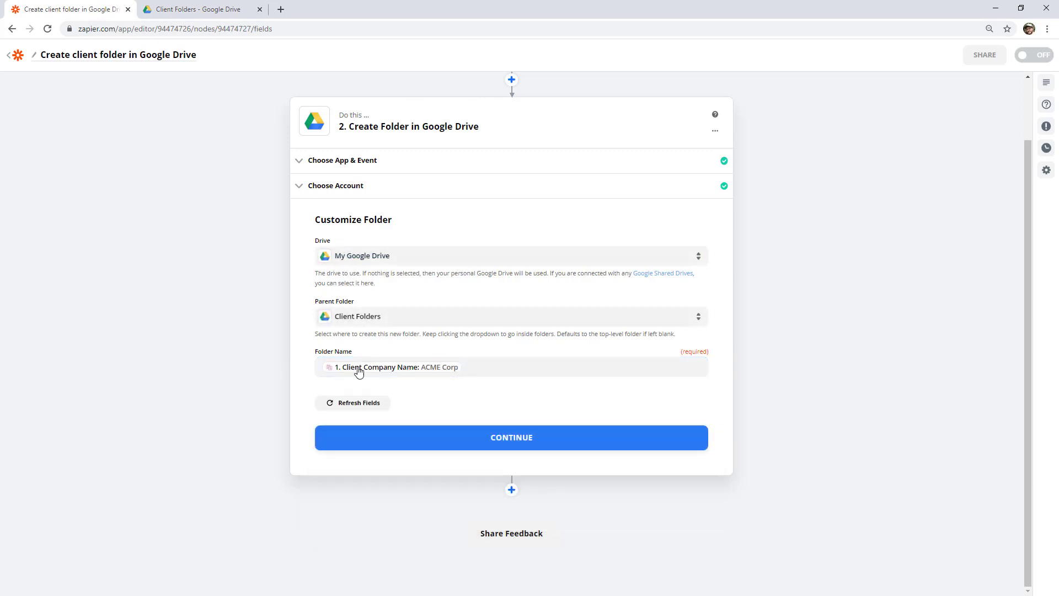
left_click(518, 444)
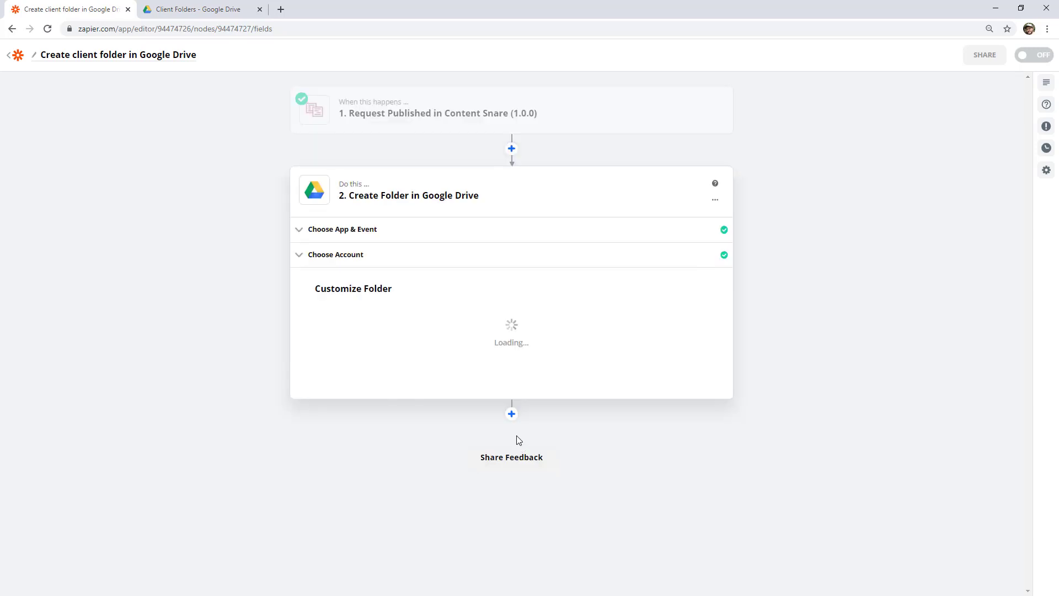
- Test the Create Folder step and check the ACME Corp folder in Client Folders
left_click(401, 503)
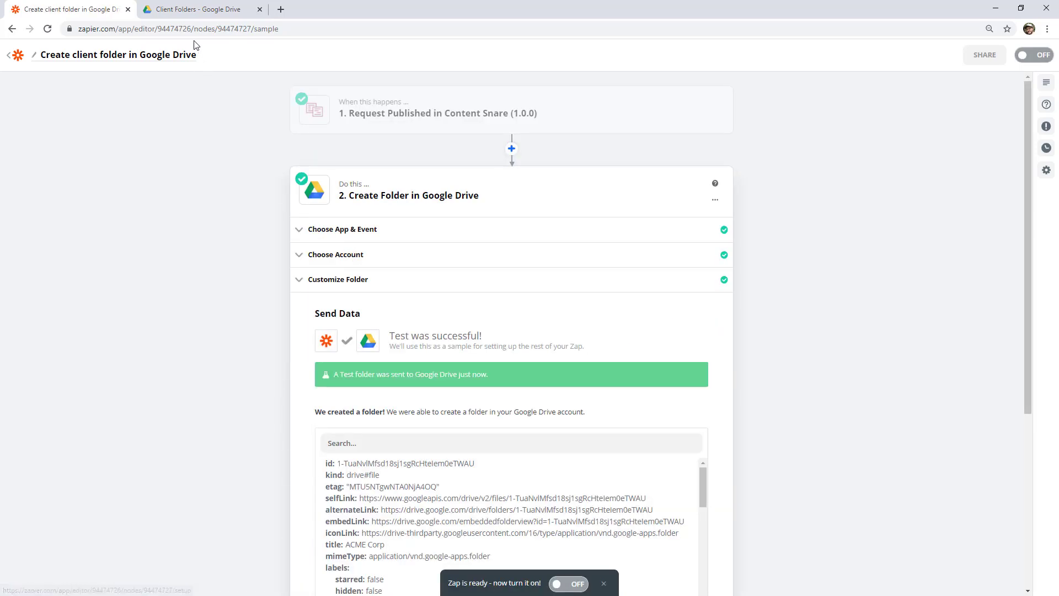
left_click(215, 9)
left_click(245, 248)
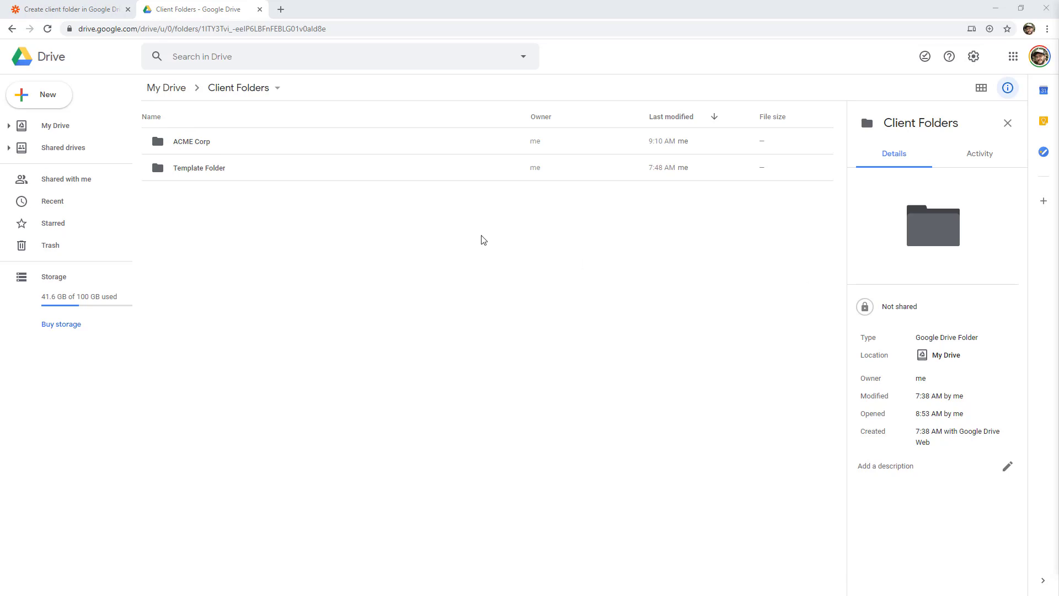
- Retest the Create Folder action from the zap editor
key("ctrl+shift+Tab")
scroll(865, 406, "down", 2)
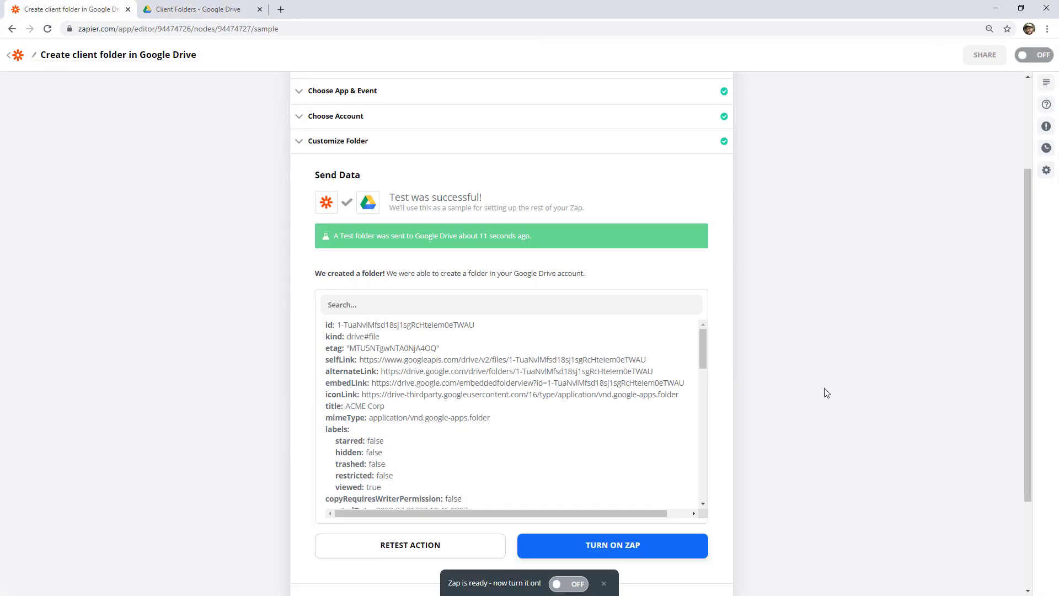
scroll(826, 393, "down", 3)
scroll(742, 435, "up", 5)
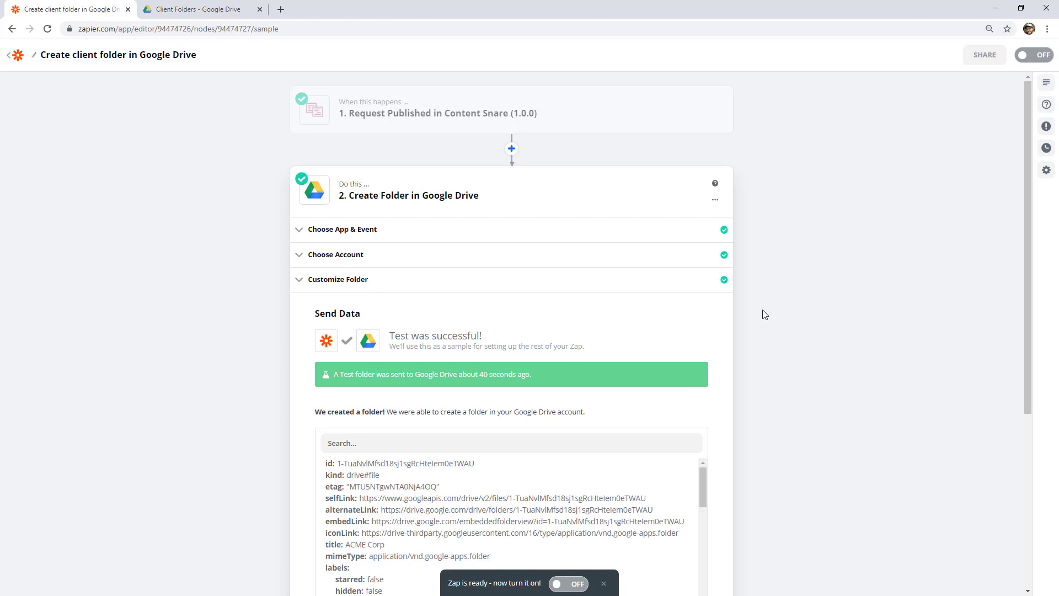
scroll(555, 234, "down", 4)
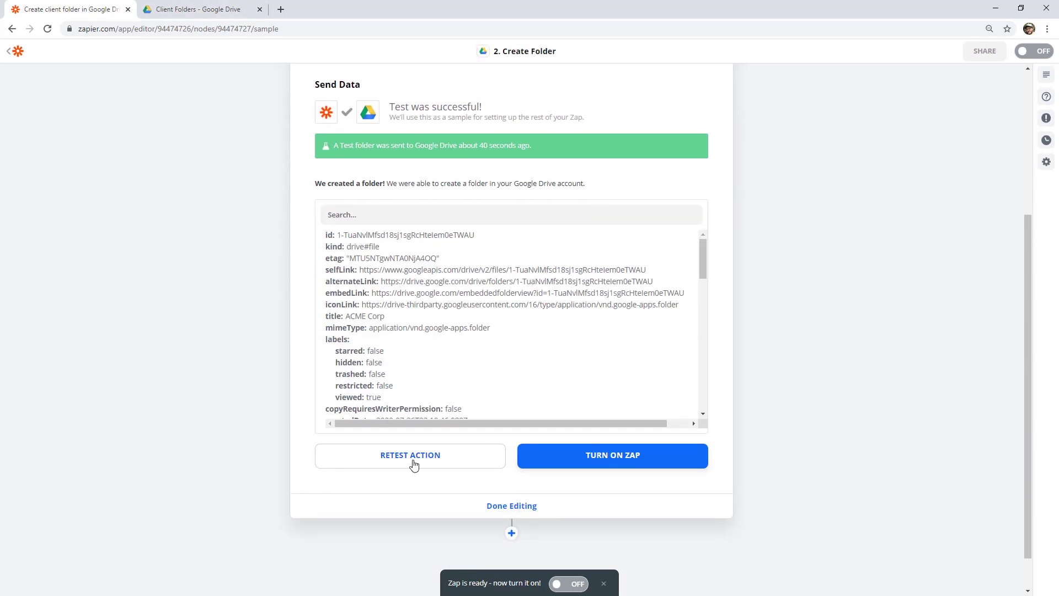
left_click(414, 465)
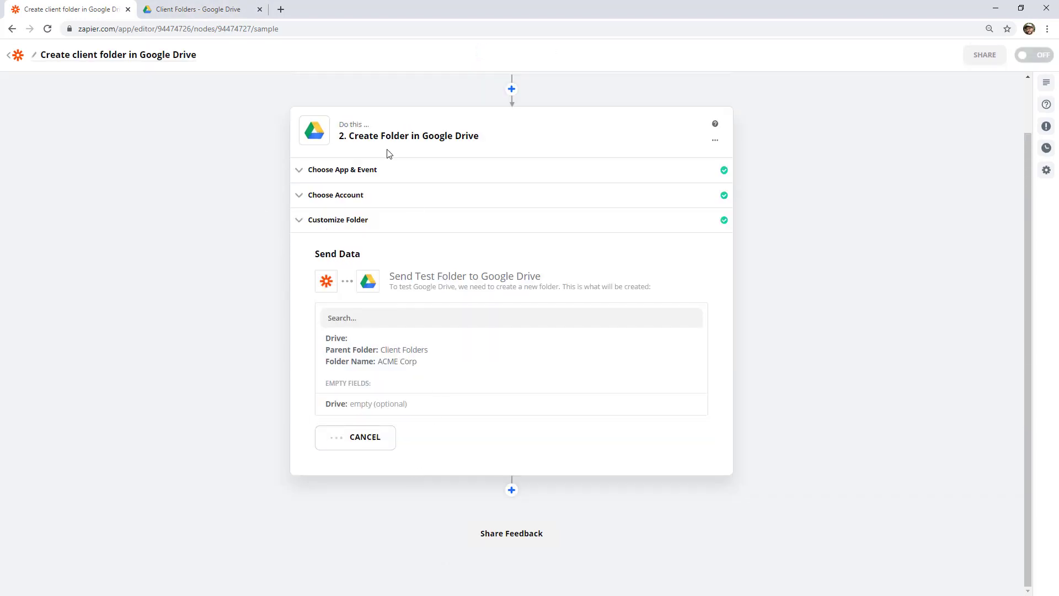
- Remove the duplicate ACME Corp folder from Client Folders and return to the zap overview
left_click(219, 7)
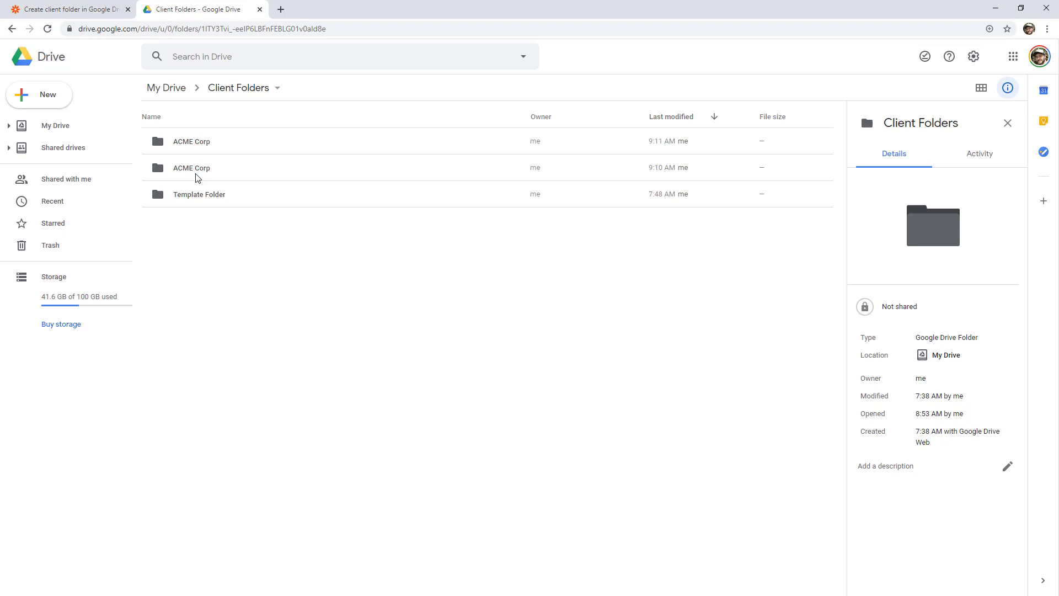
left_click(187, 145)
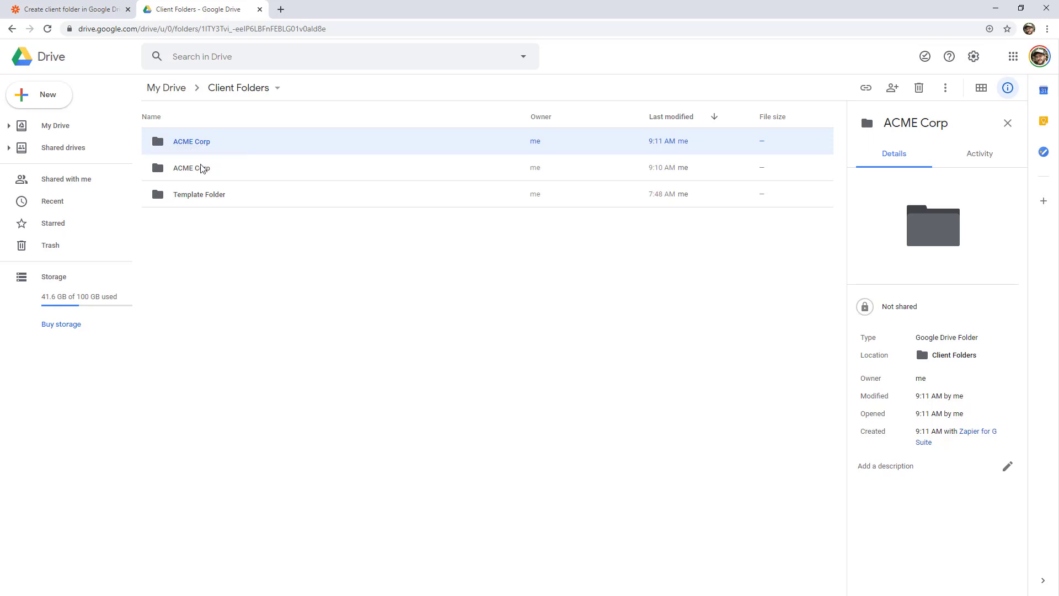
left_click(203, 167)
right_click(194, 166)
left_click(271, 385)
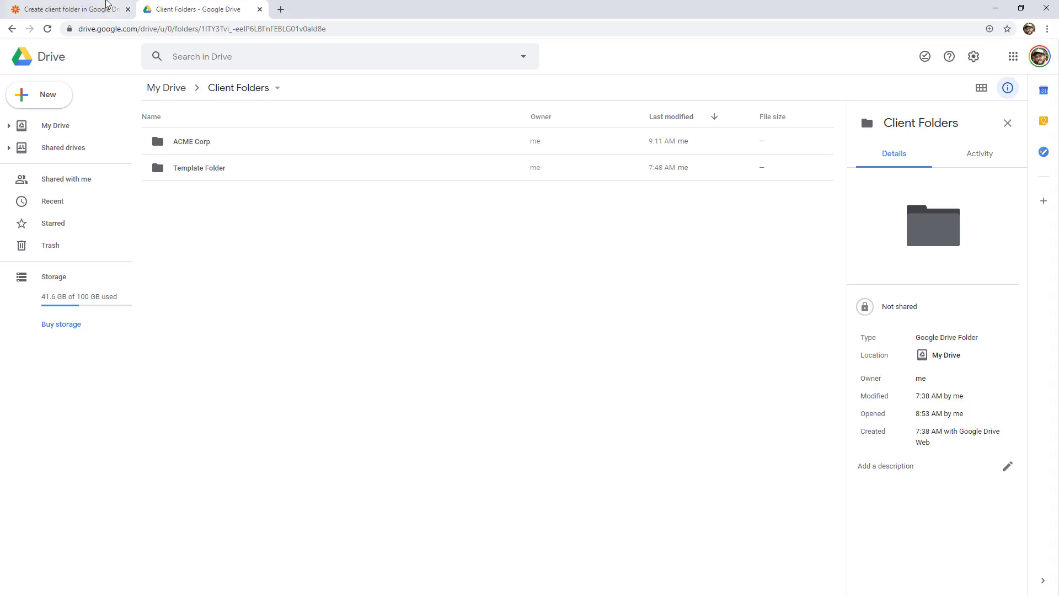
left_click(78, 9)
left_click(510, 577)
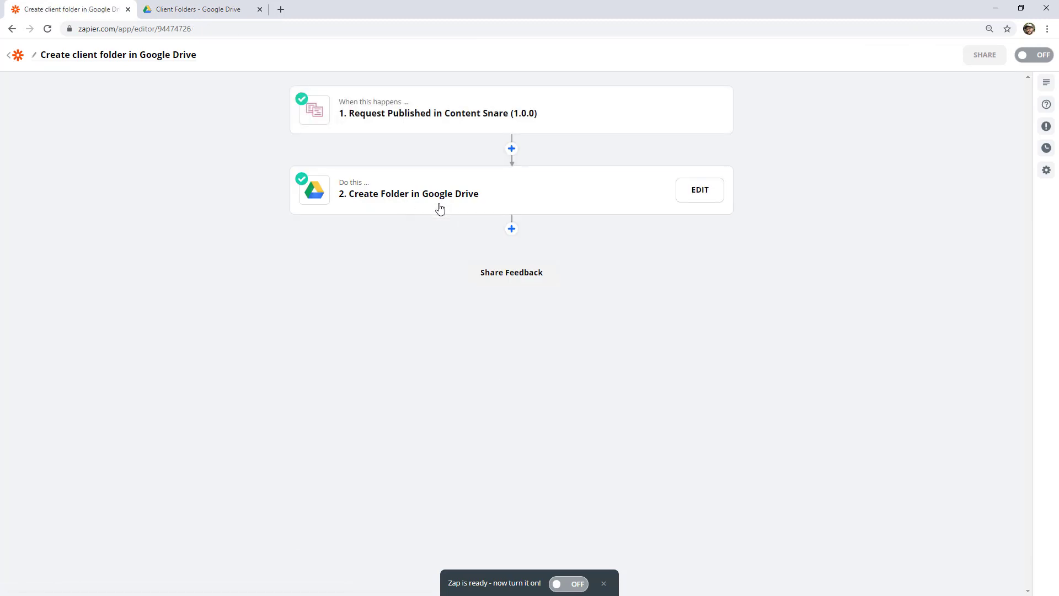
- Insert a Google Drive Find a Folder step before Create Folder, using the connected Drive account
left_click(511, 148)
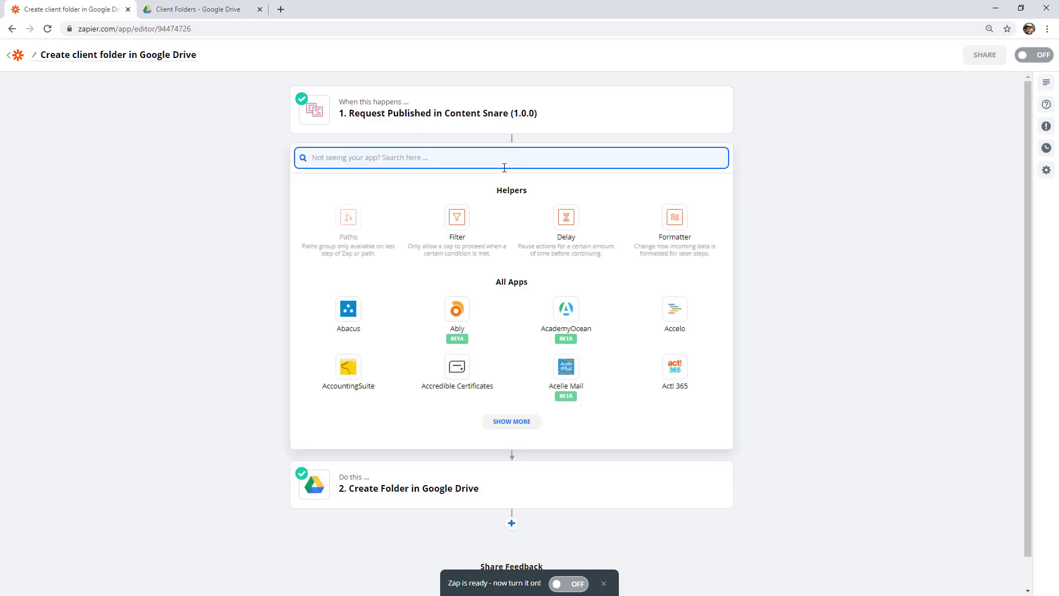
type("google")
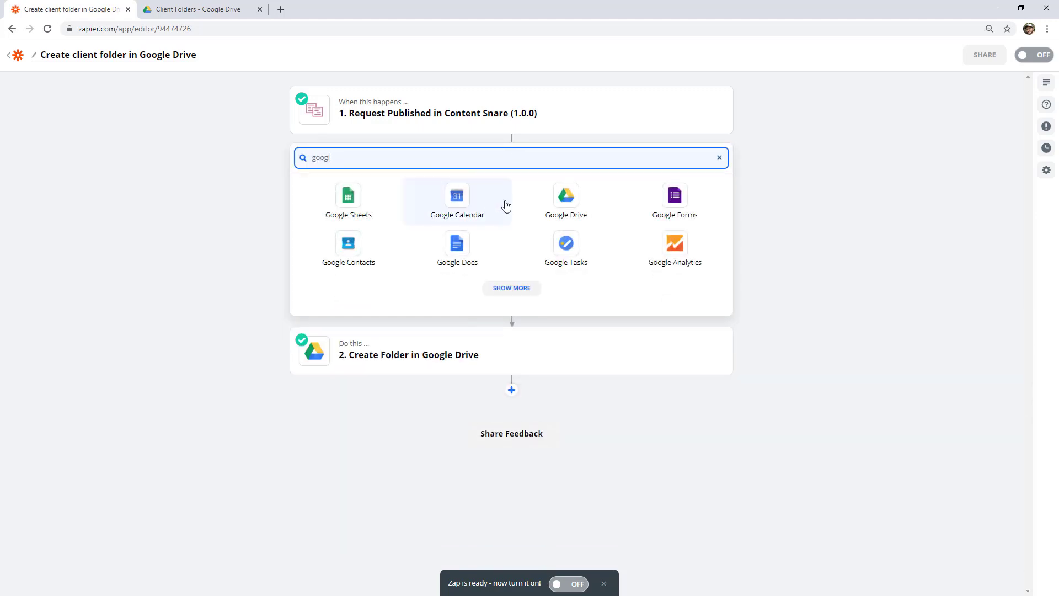
left_click(558, 194)
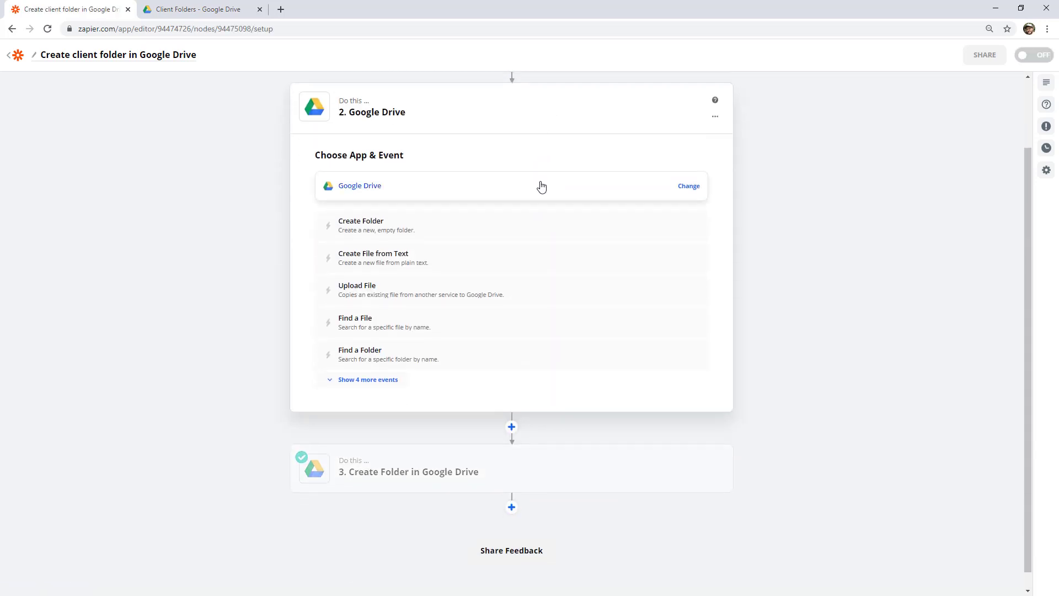
left_click(408, 359)
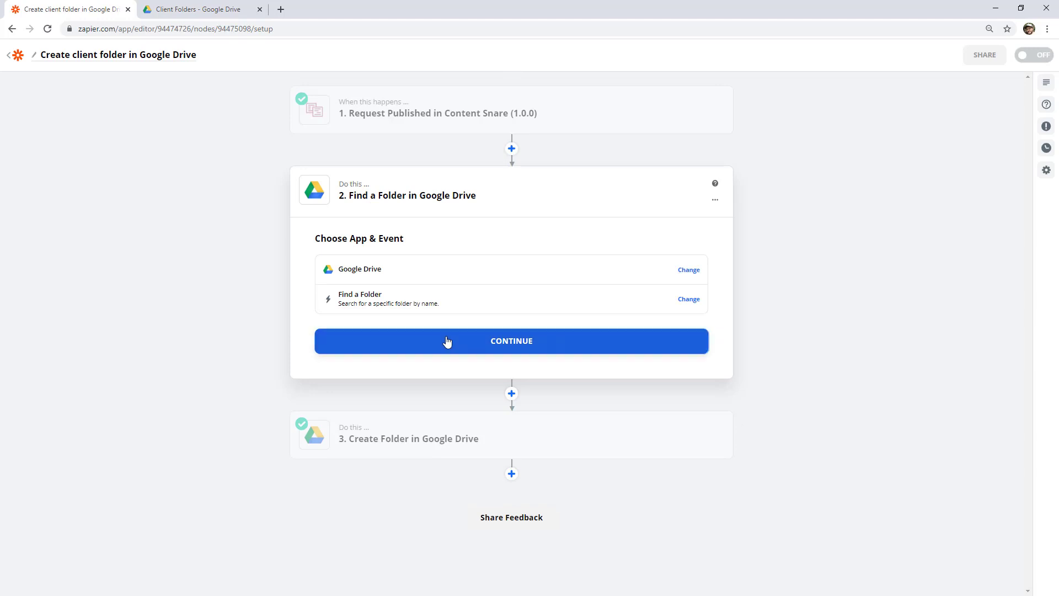
left_click(390, 299)
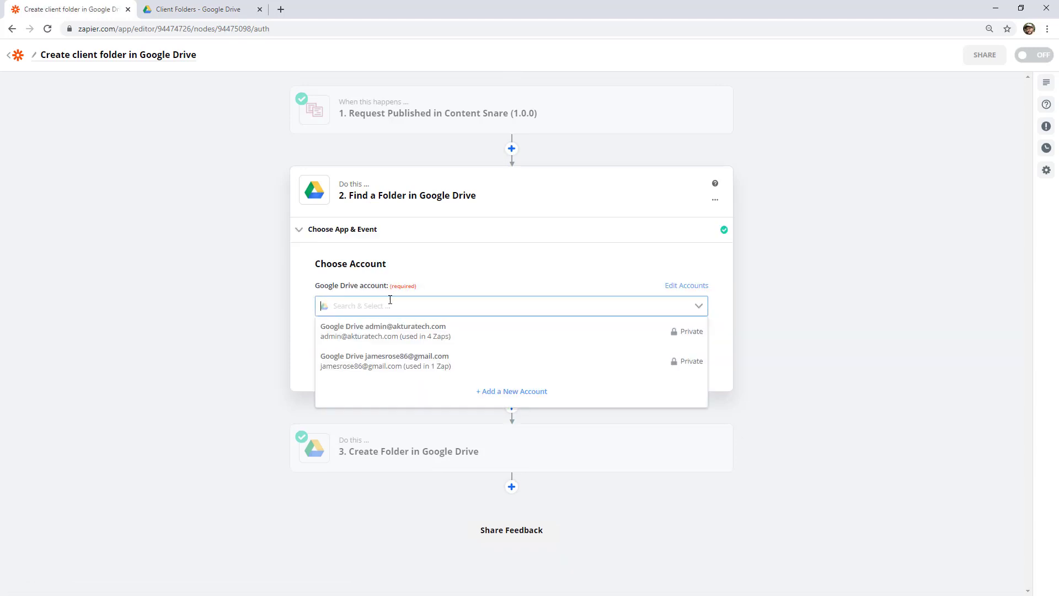
left_click(401, 366)
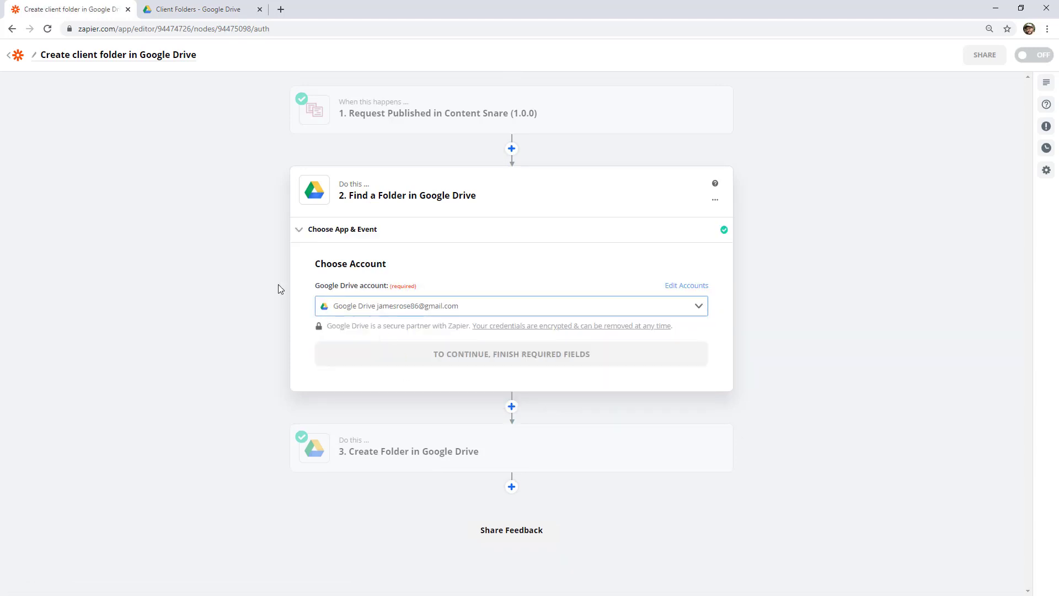
left_click(388, 361)
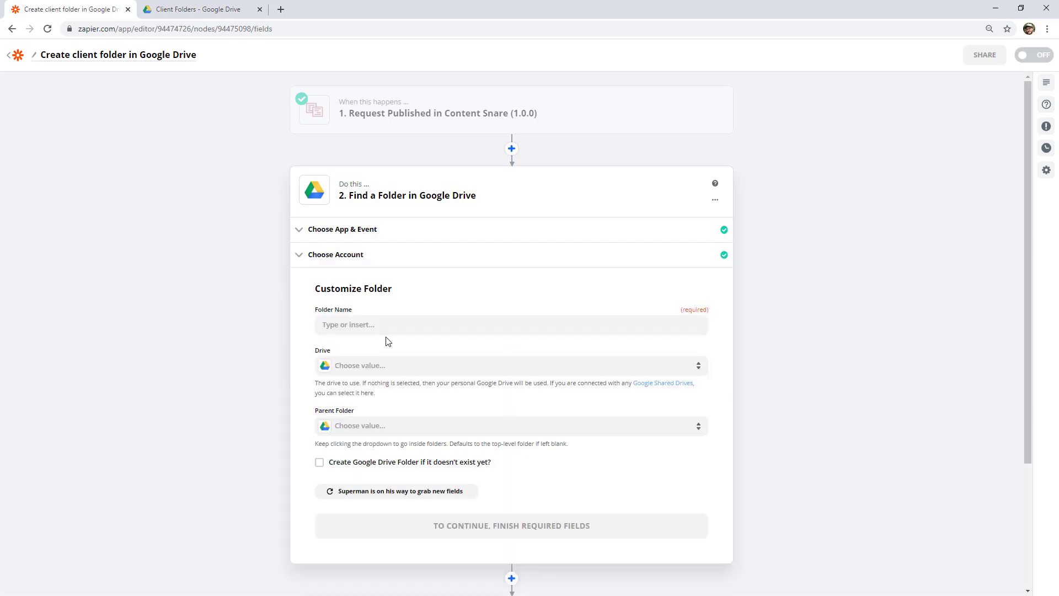
- Set the Find a Folder name to the Client Company Name field
scroll(269, 296, "down", 1)
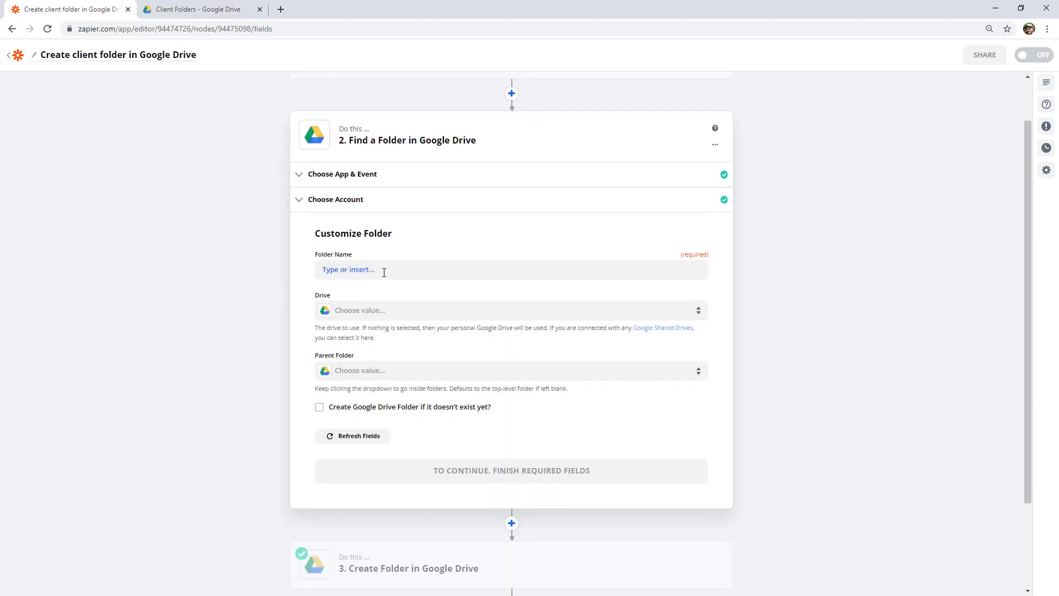
left_click(383, 273)
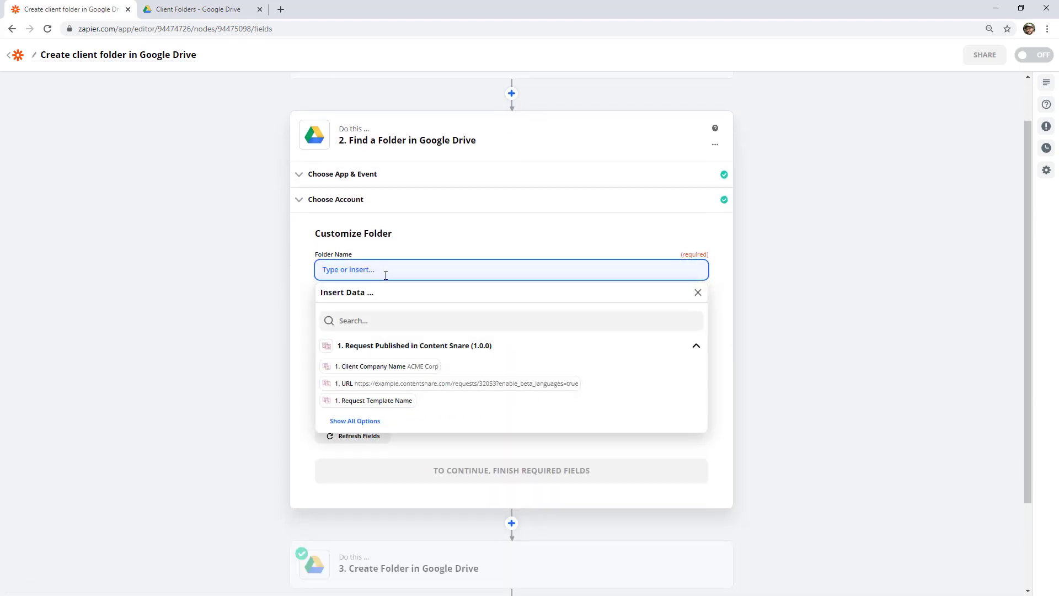
left_click_drag(353, 383, 417, 561)
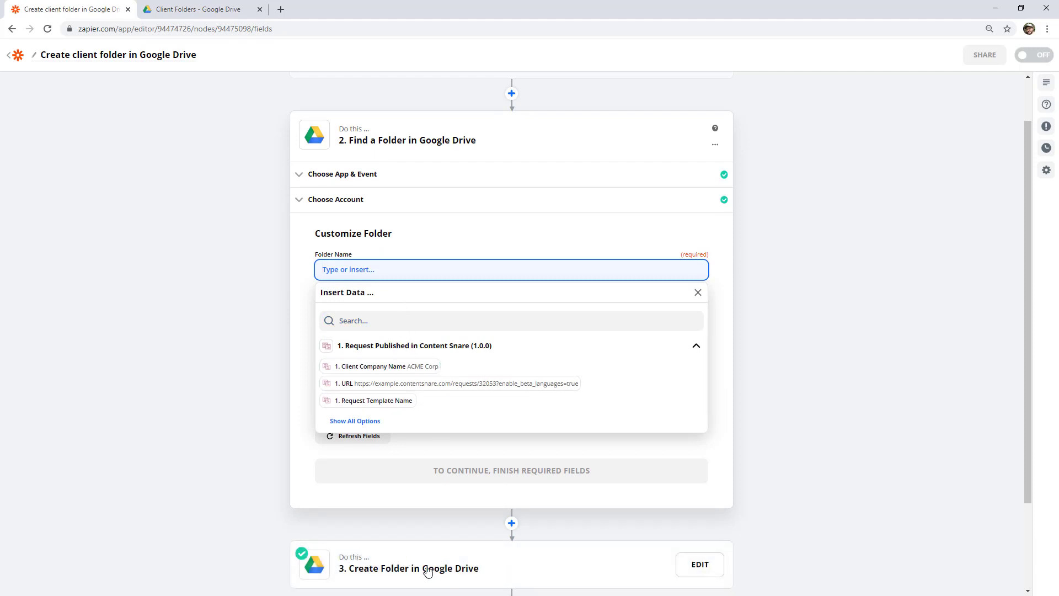
left_click(370, 367)
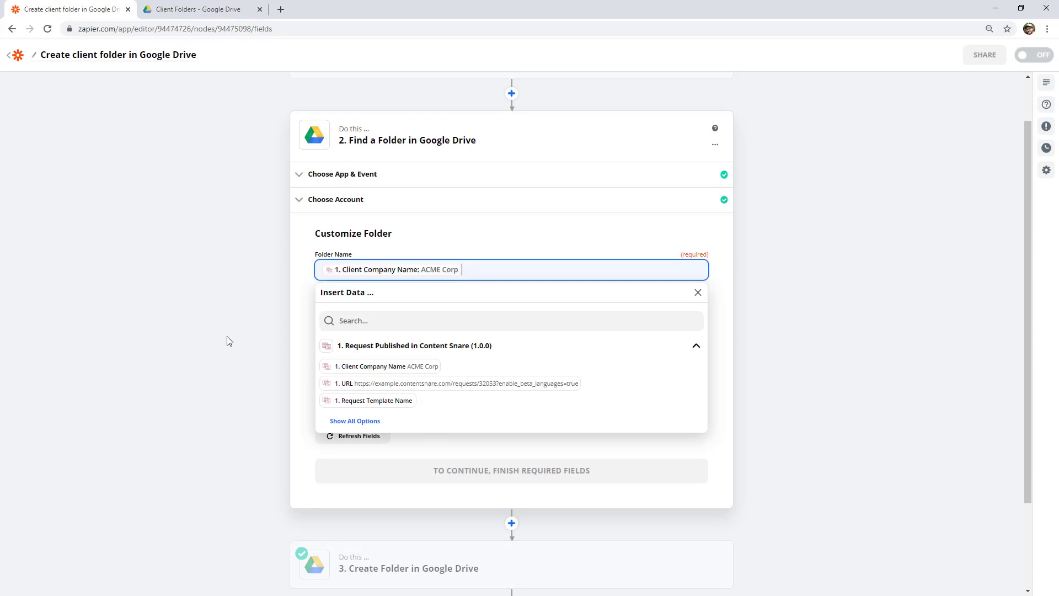
- Search My Google Drive inside Client Folders and create the folder if it doesn't exist
left_click(418, 312)
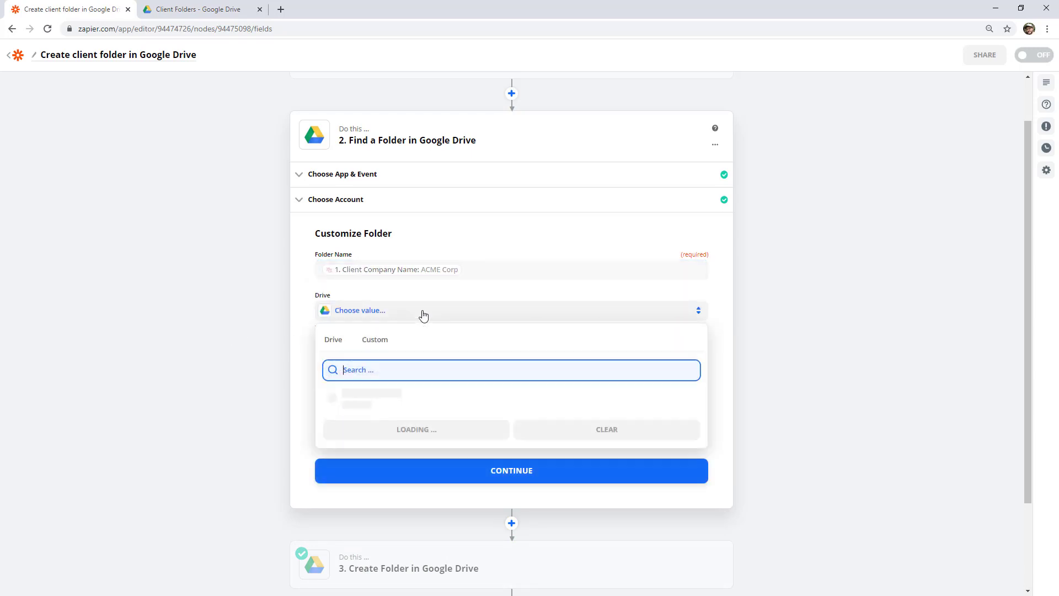
left_click(370, 396)
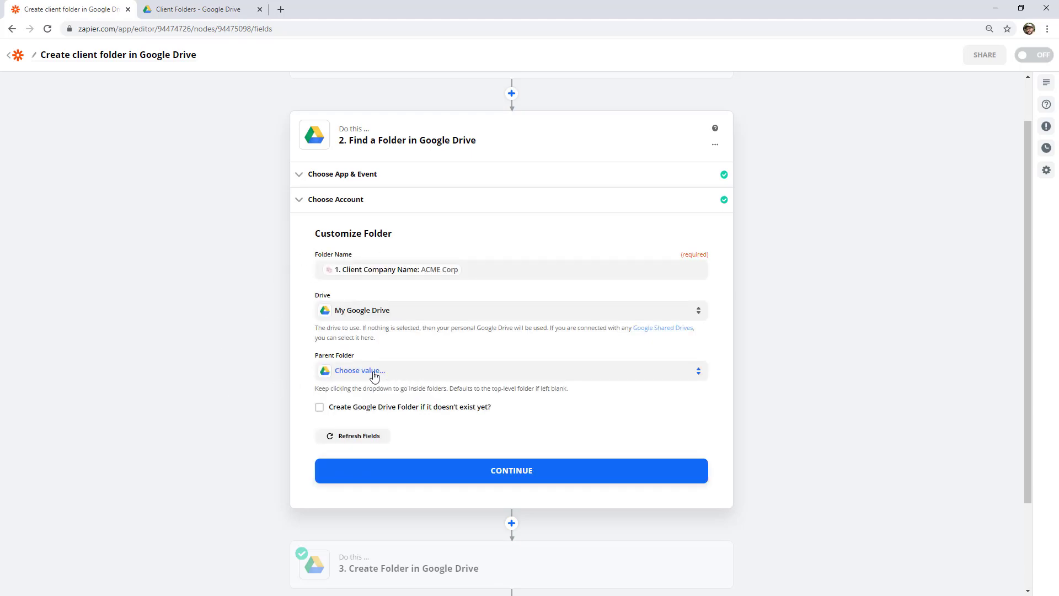
left_click(374, 375)
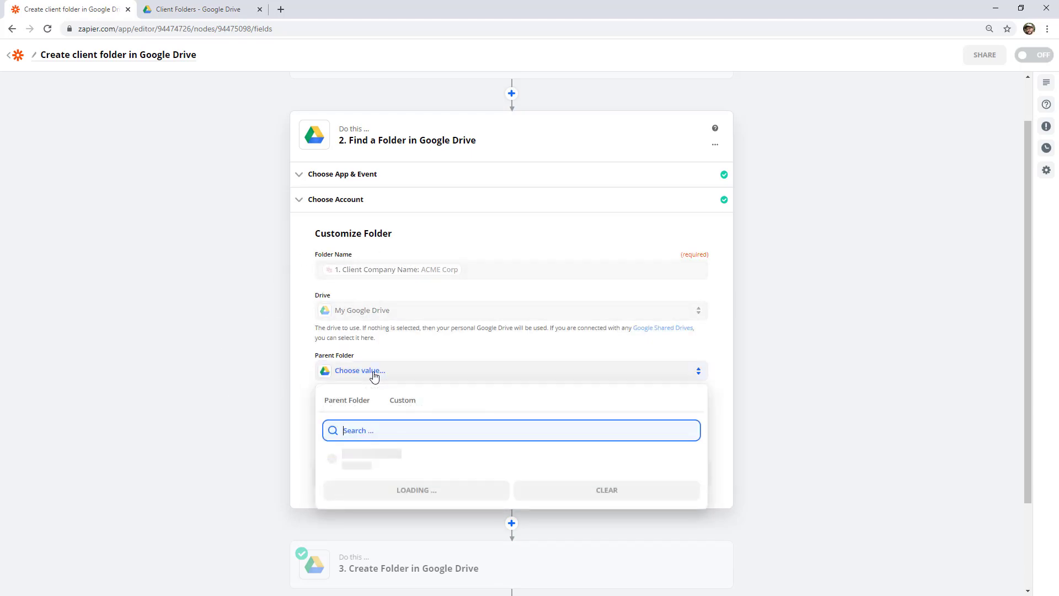
left_click(376, 456)
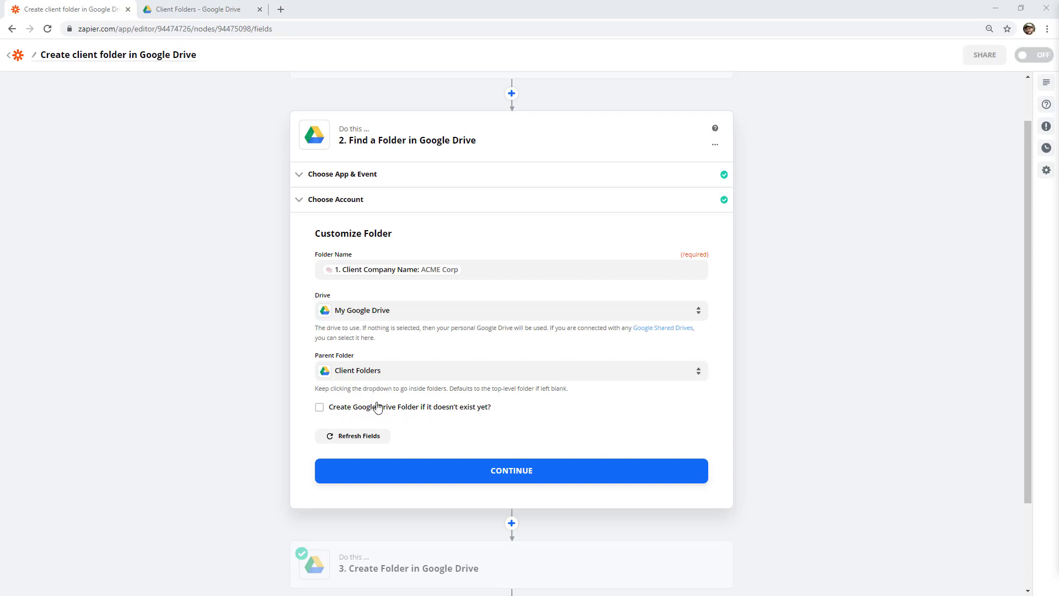
scroll(272, 404, "down", 1)
left_click(320, 353)
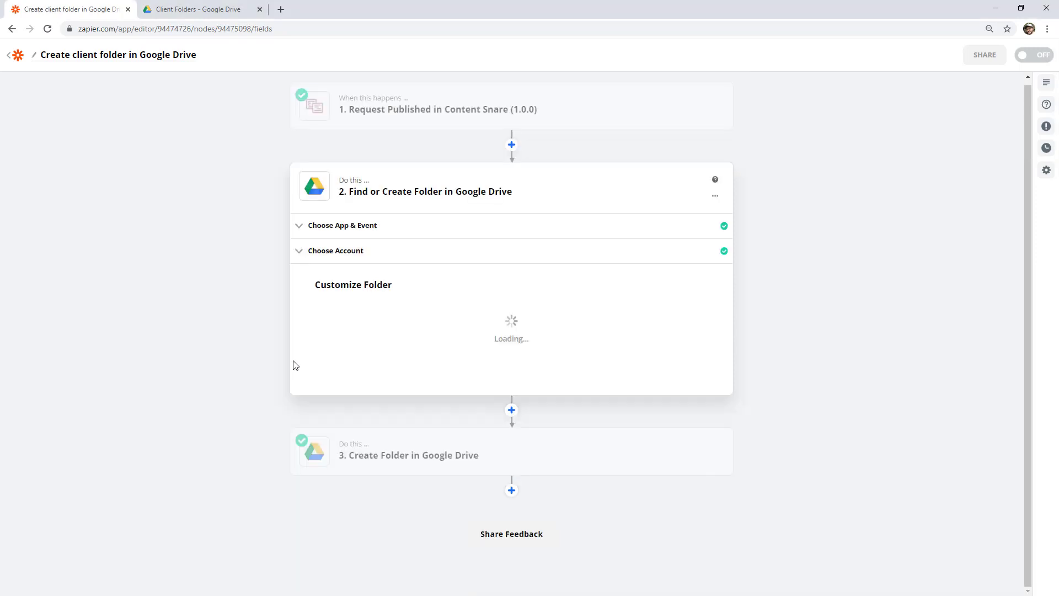
- Delete the separate Create Folder step, leaving Find or Create Folder
scroll(286, 367, "down", 2)
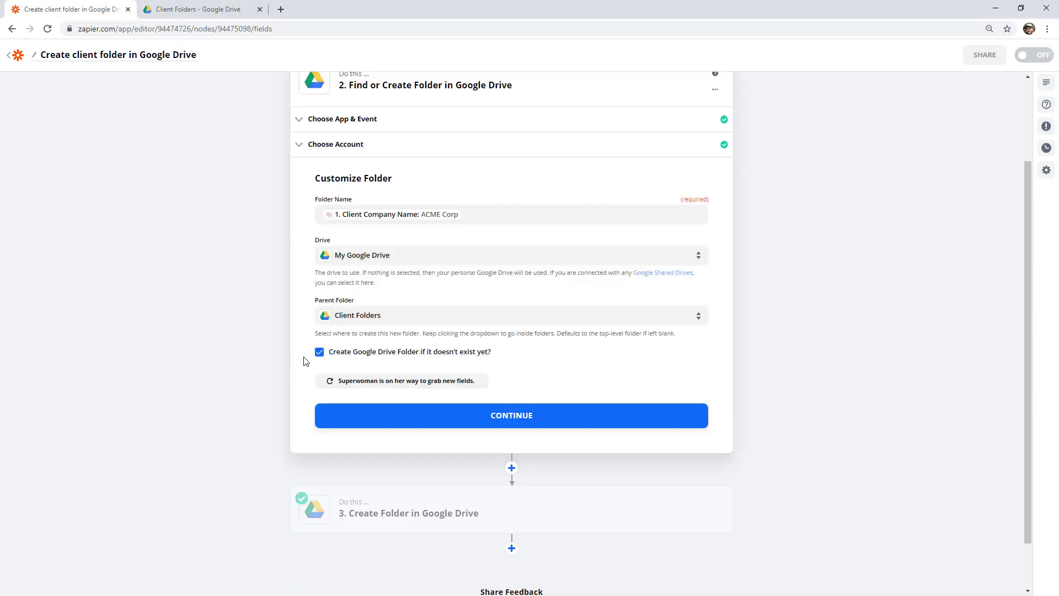
left_click(452, 505)
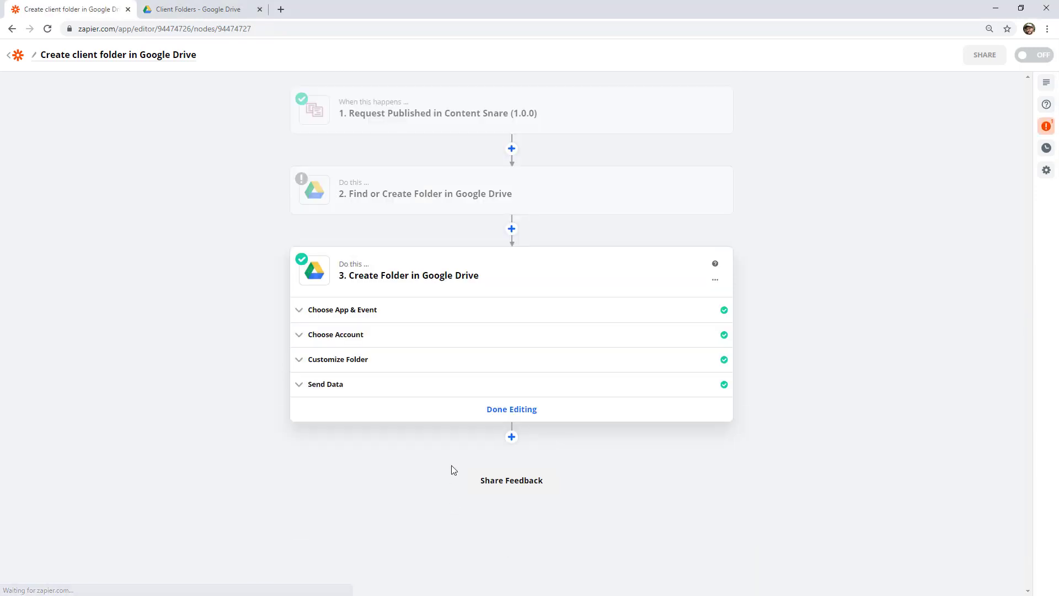
left_click(720, 278)
left_click(683, 321)
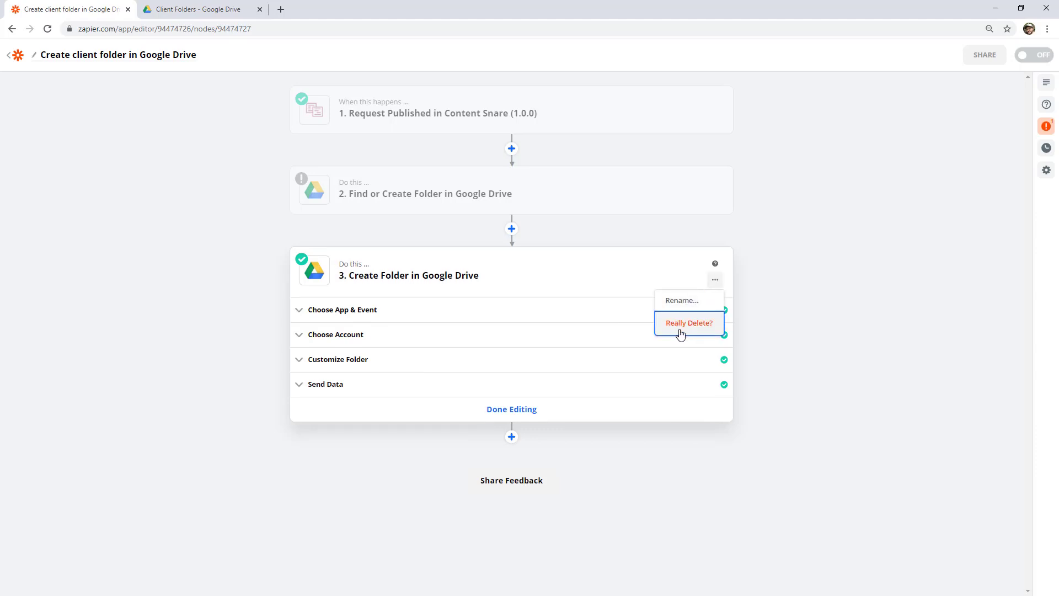
left_click(698, 325)
left_click(363, 195)
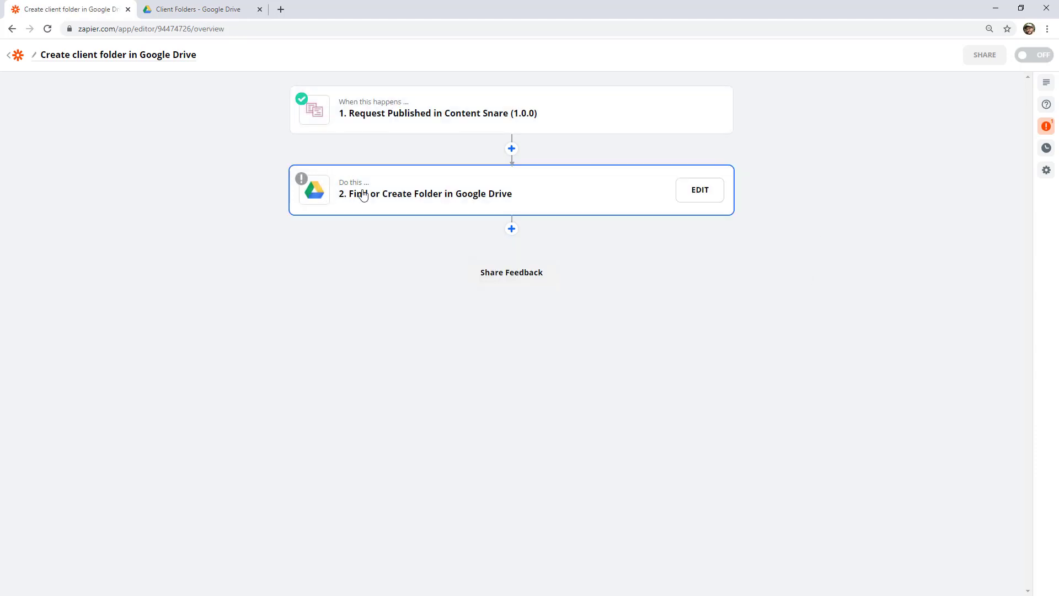
- Remove the existing ACME Corp folder from Client Folders in Google Drive
left_click(348, 203)
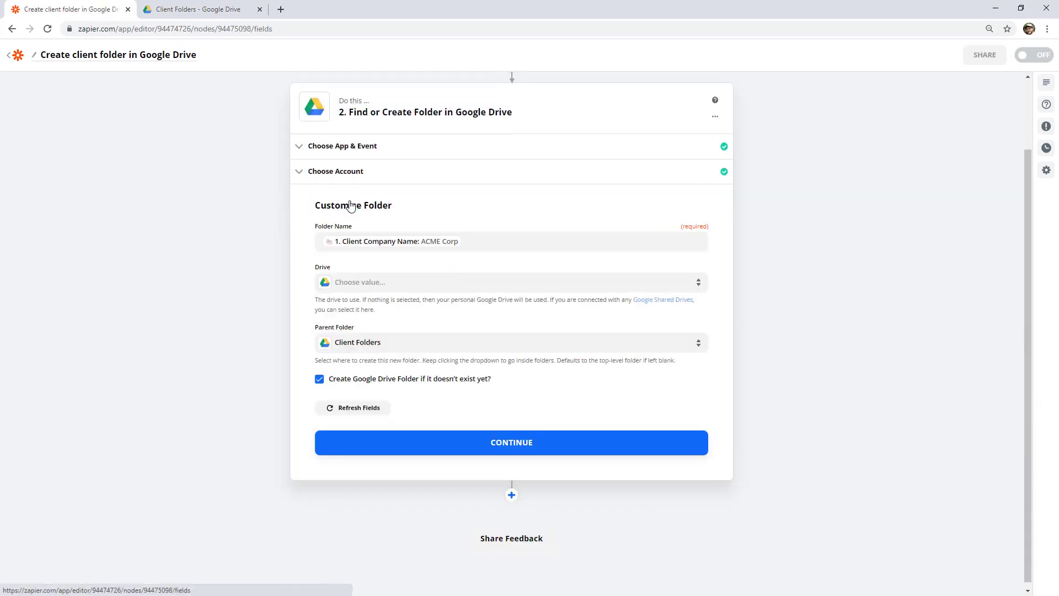
left_click(214, 20)
right_click(197, 168)
left_click(181, 142)
right_click(181, 142)
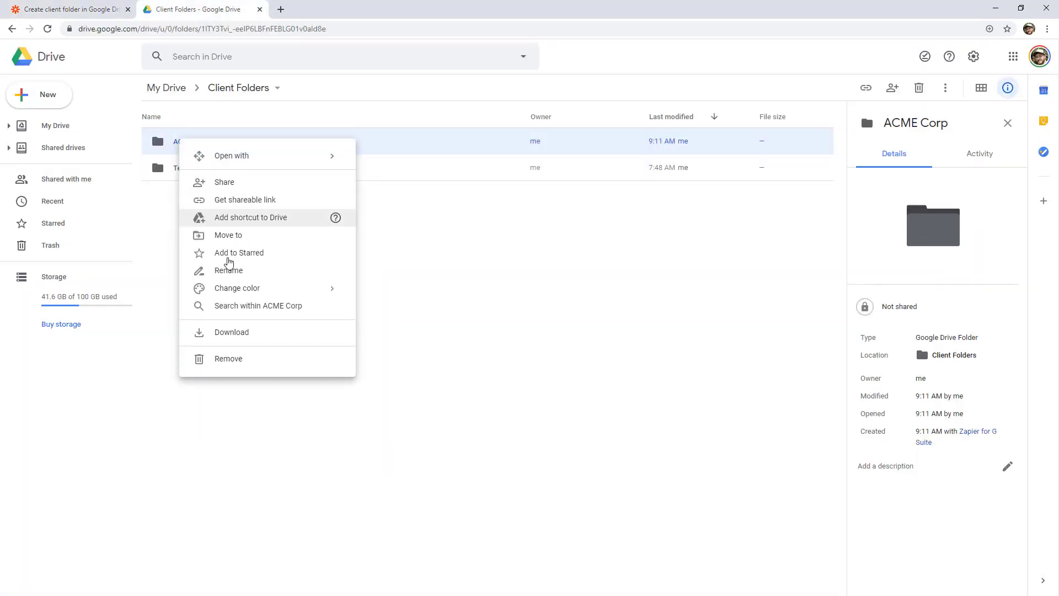
left_click(239, 356)
left_click(82, 13)
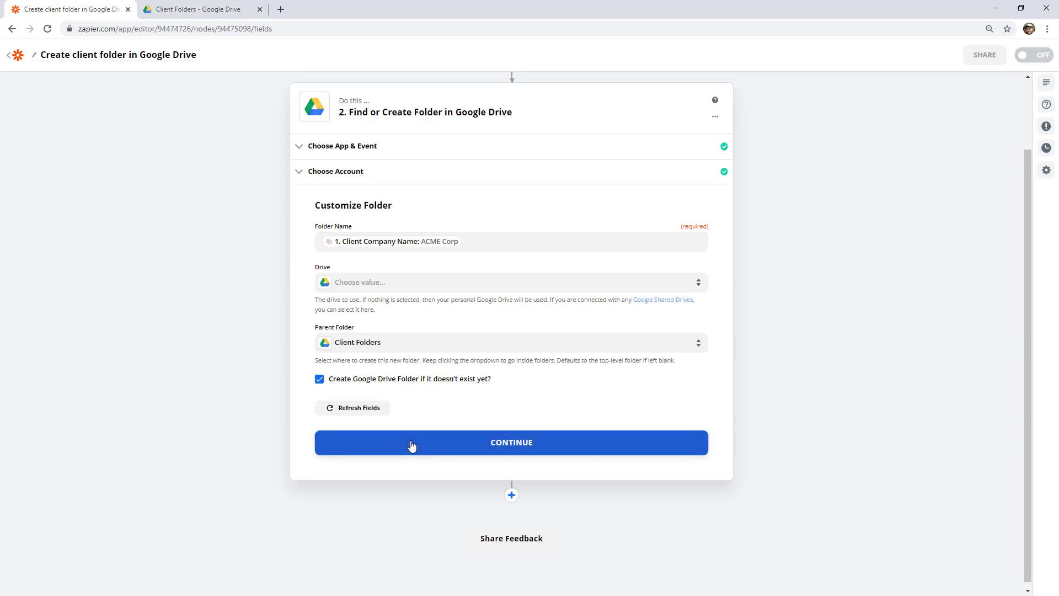
- Test the Find or Create Folder step and check the result in Google Drive
left_click(408, 445)
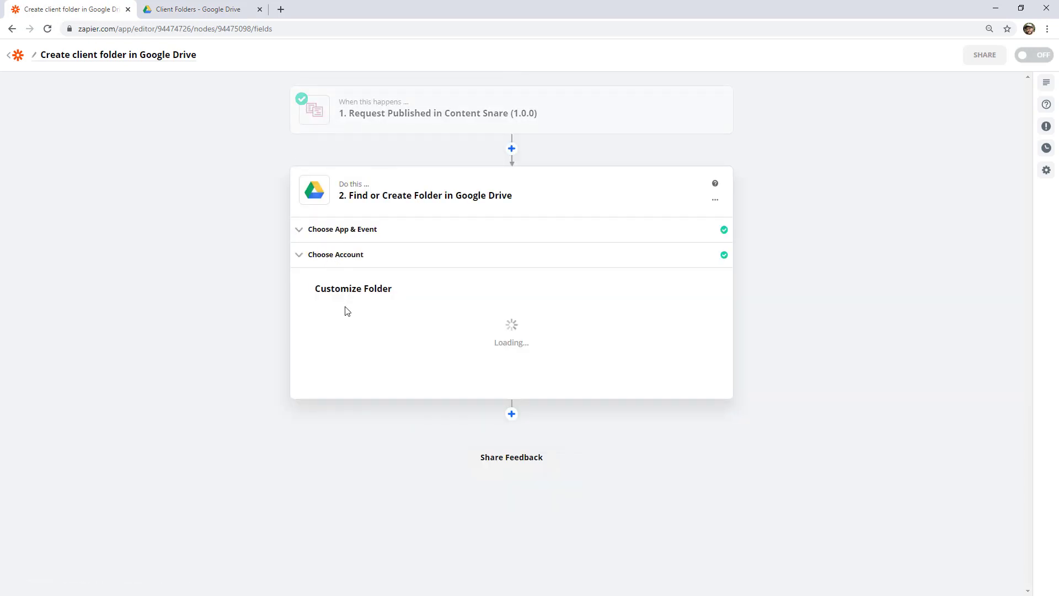
left_click_drag(323, 380, 381, 379)
left_click(380, 378)
scroll(456, 371, "down", 5)
left_click(374, 444)
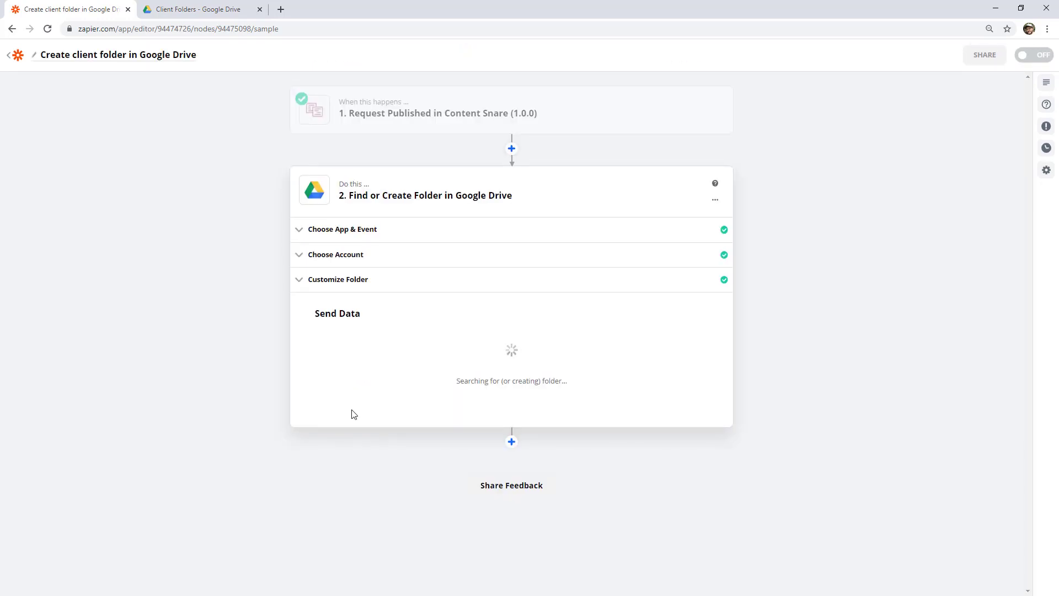
left_click(241, 6)
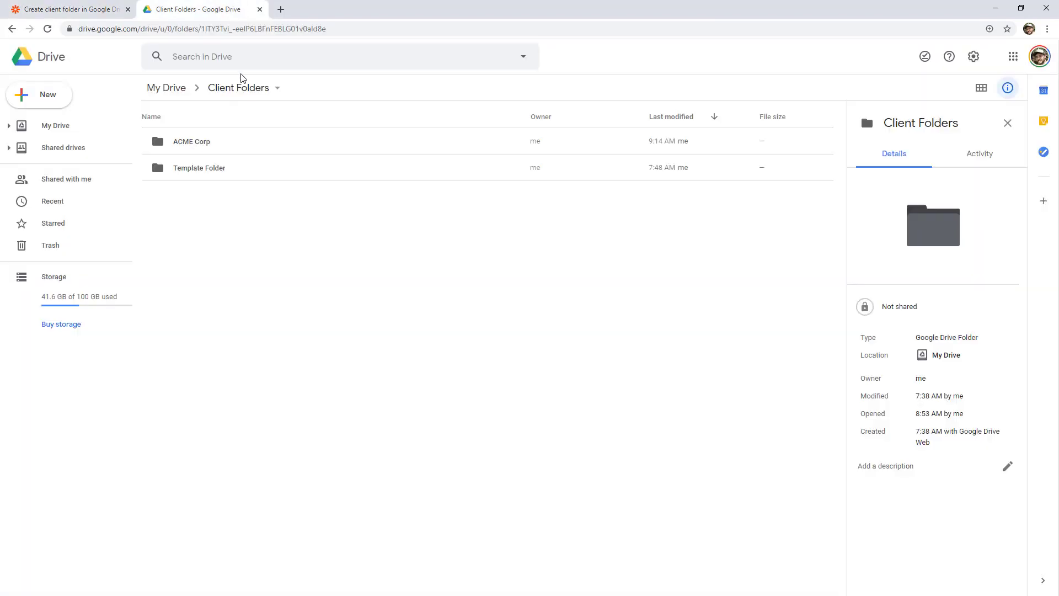
- Retest the Find or Create Folder step and verify it finds the existing ACME Corp folder in Client Folders
left_click(98, 7)
scroll(289, 316, "down", 5)
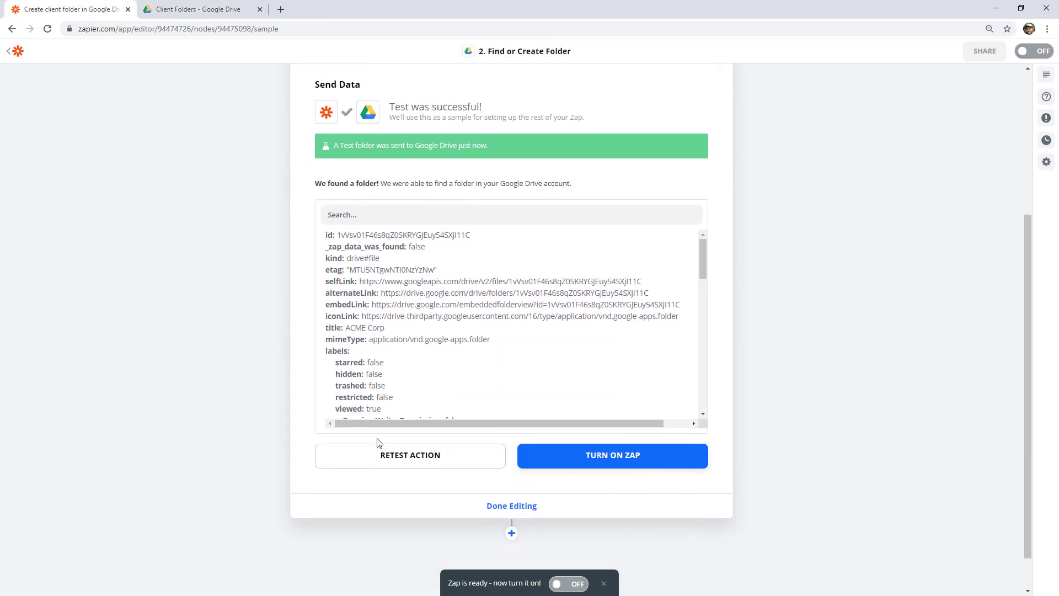
left_click(386, 454)
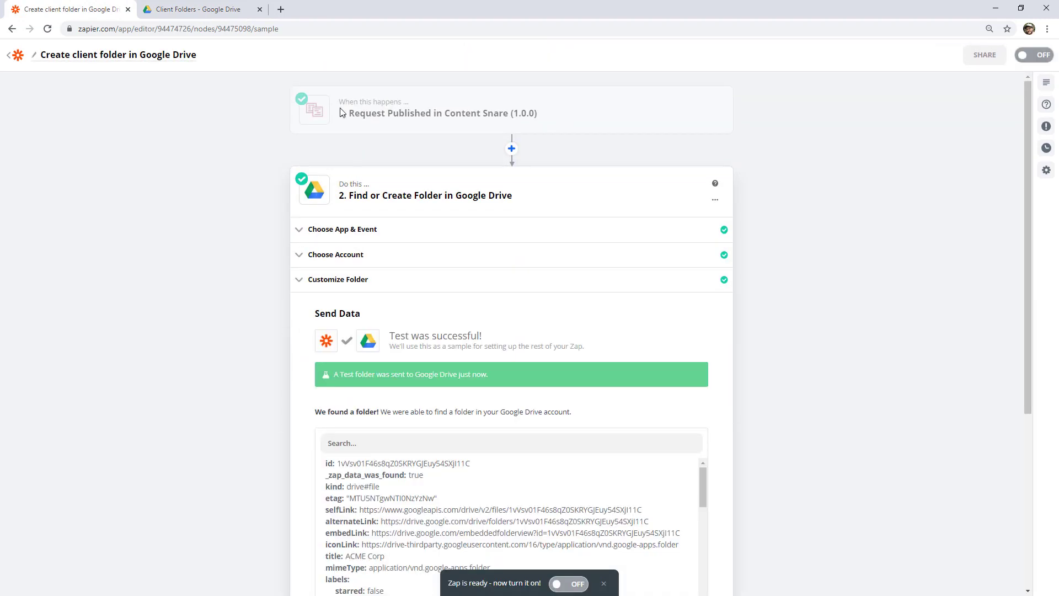
left_click(252, 6)
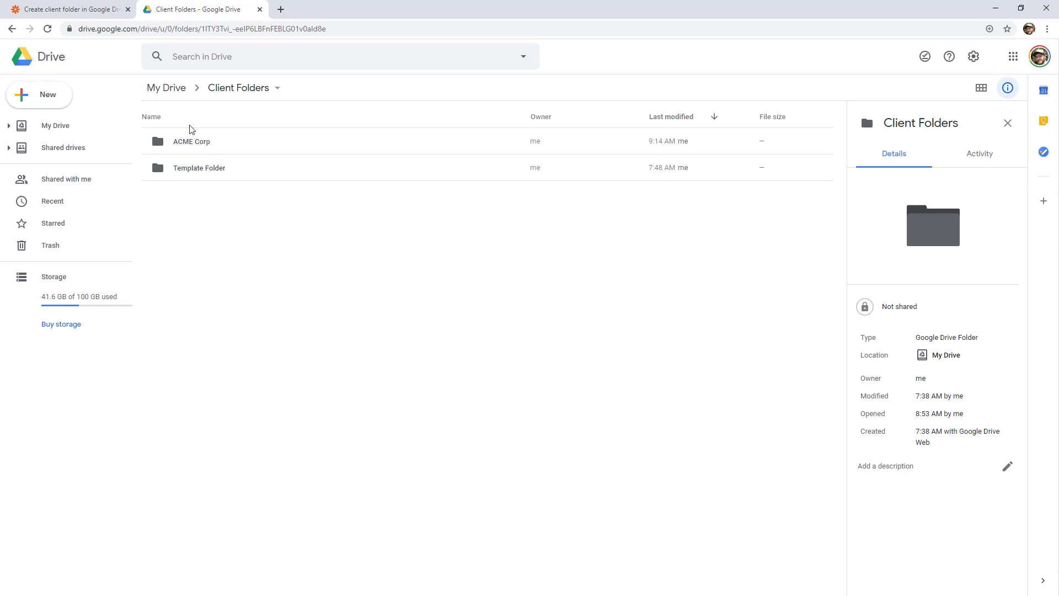
left_click(70, 10)
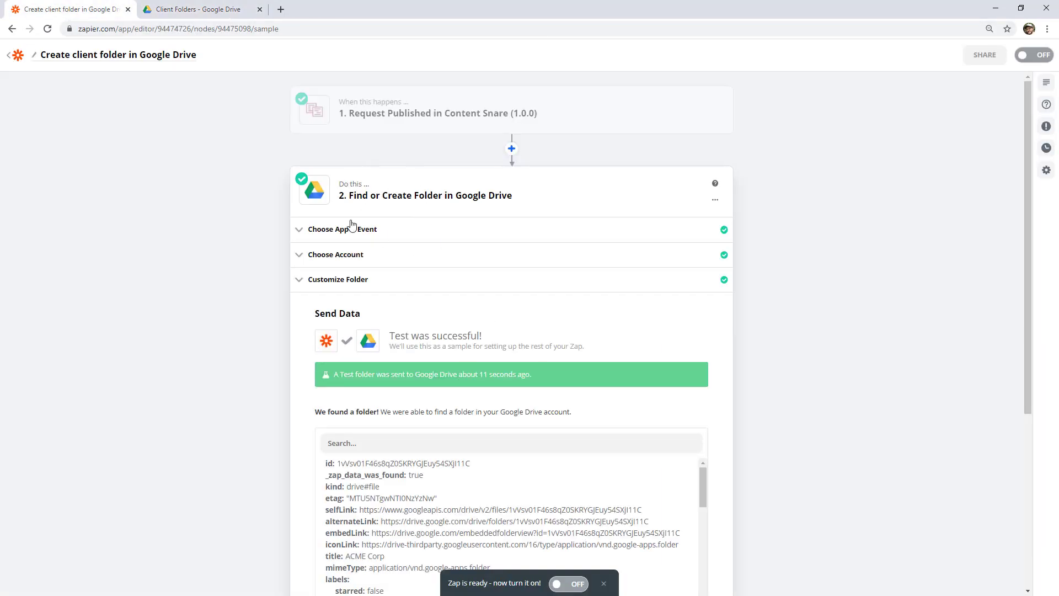
- Finish editing to show the overview with both steps complete
scroll(352, 279, "down", 2)
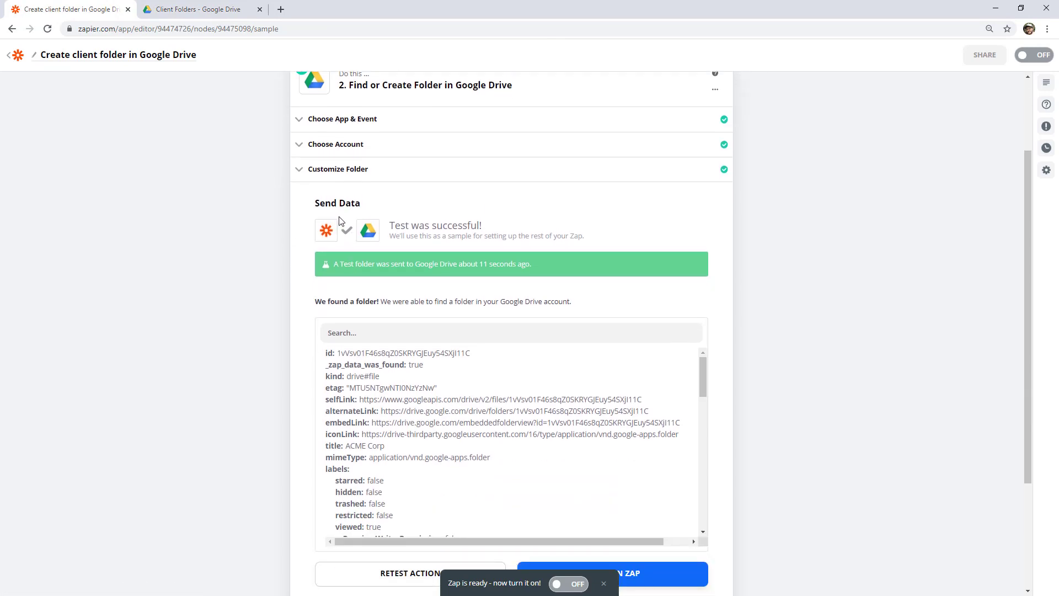
scroll(811, 451, "down", 1)
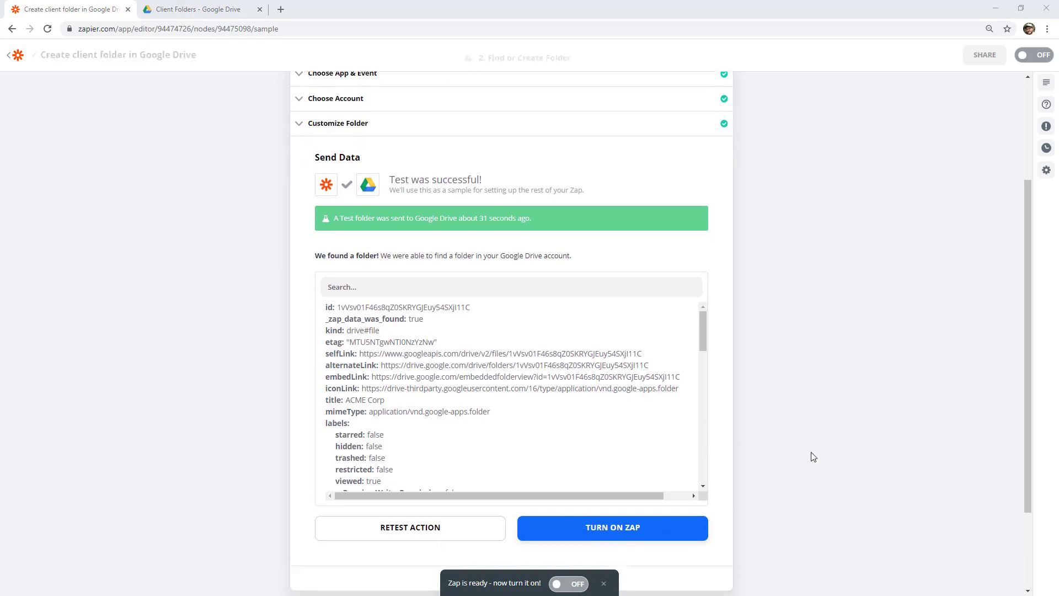
left_click(520, 561)
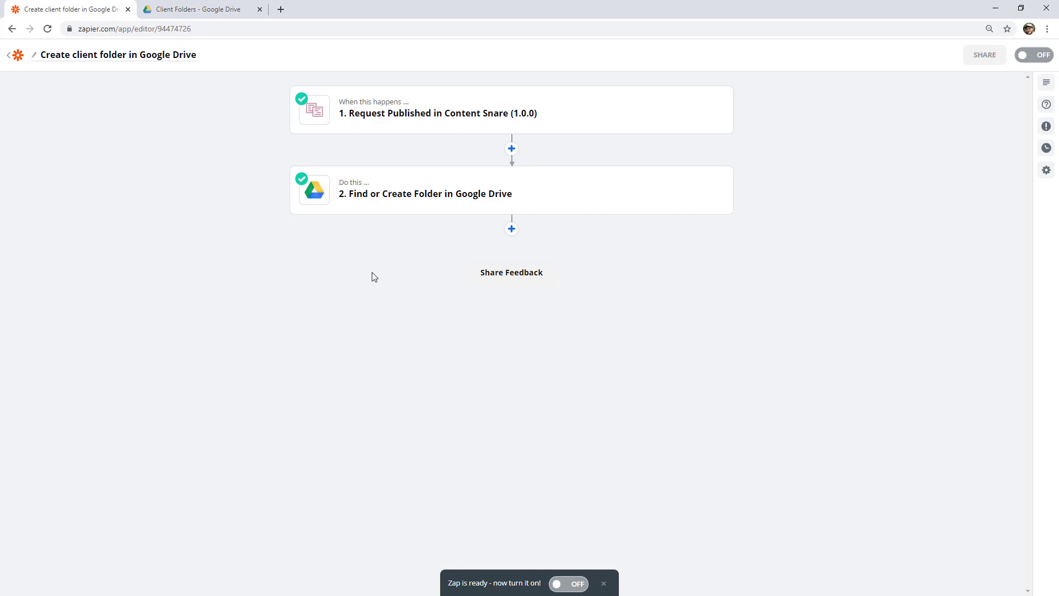
left_click(211, 6)
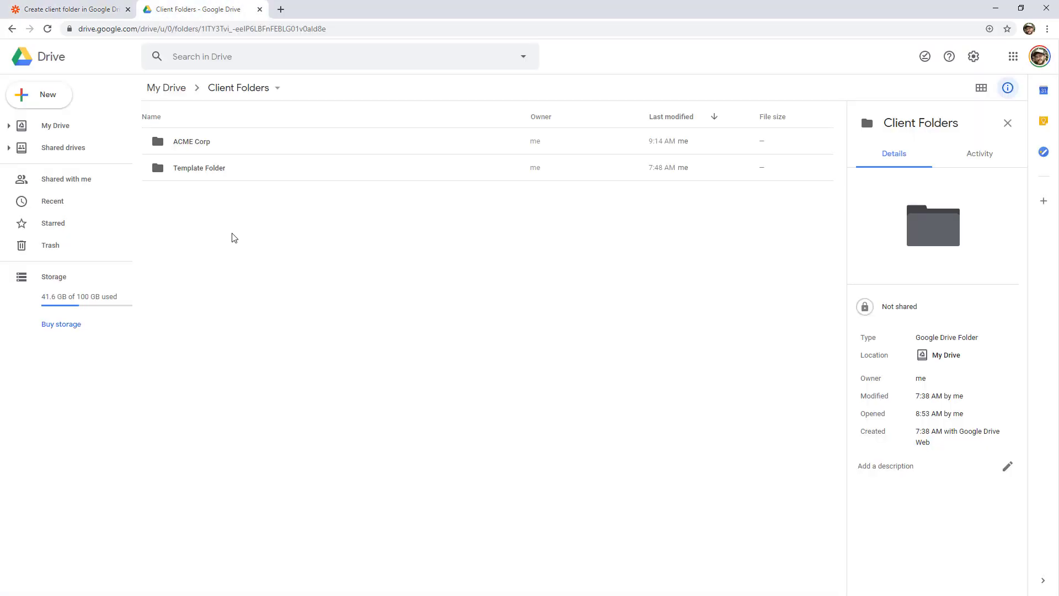
double_click(201, 146)
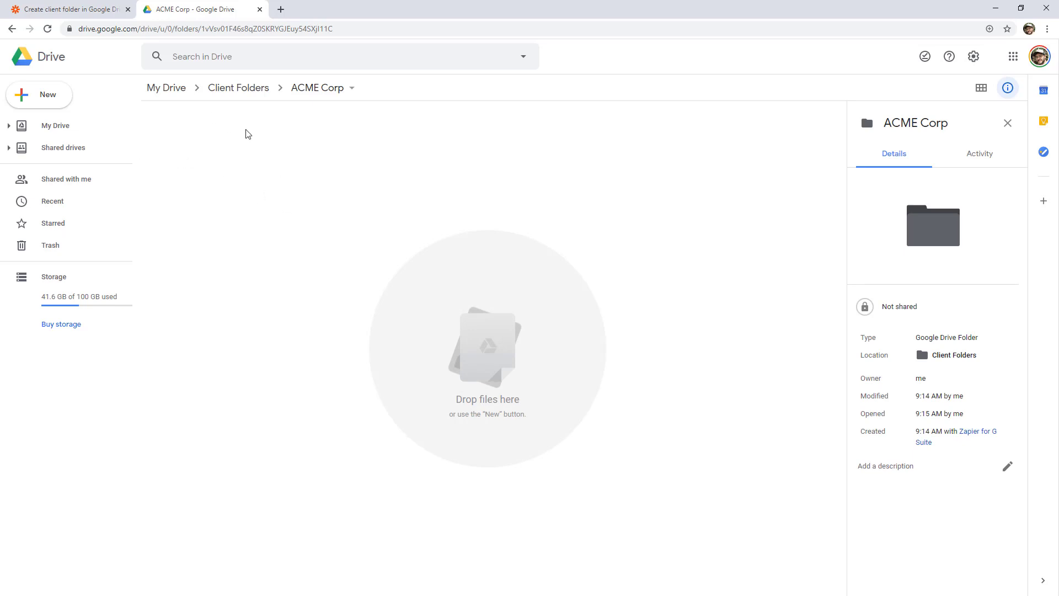
left_click(65, 6)
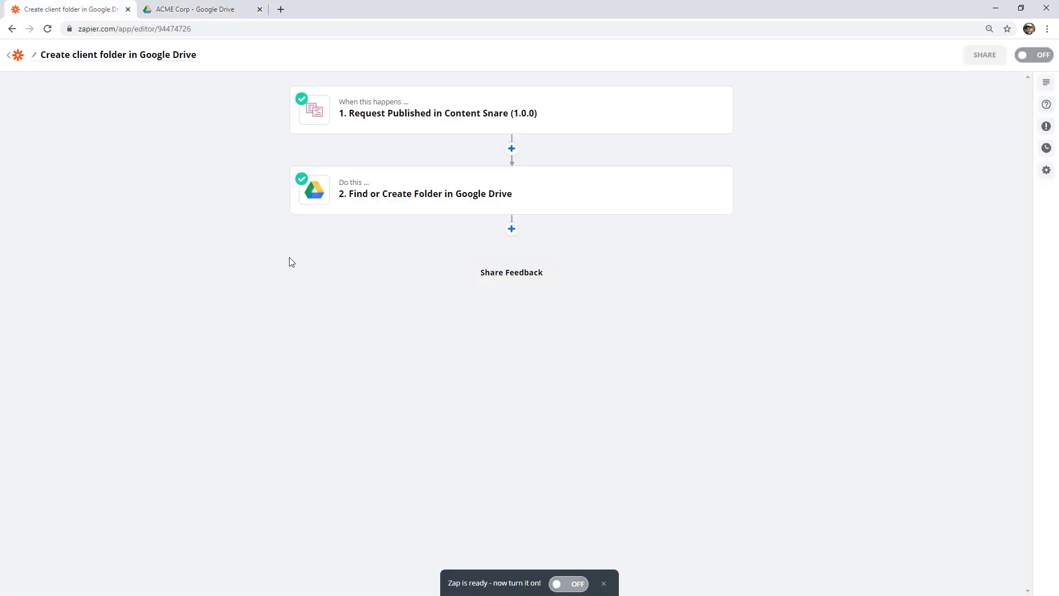
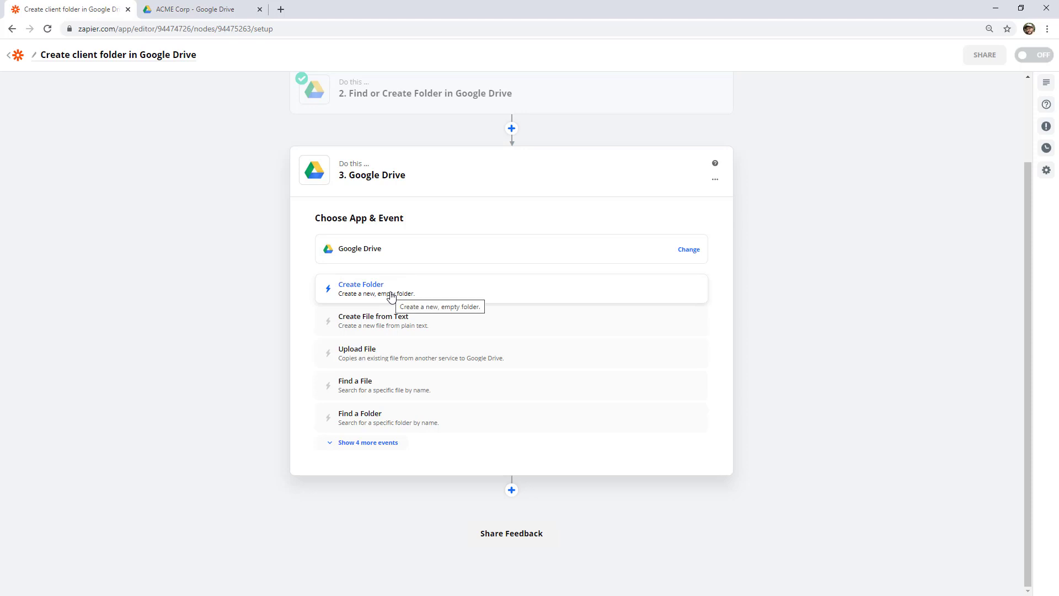
- Set step 3 to Google Drive's Create Folder event on the second Google Drive account
left_click(391, 297)
left_click(433, 413)
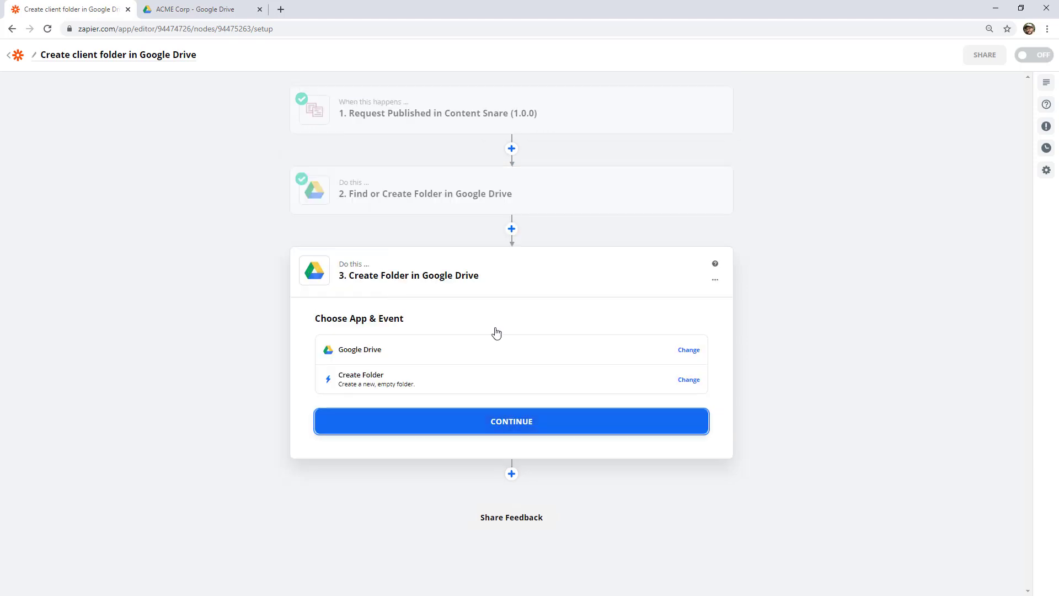
left_click(413, 385)
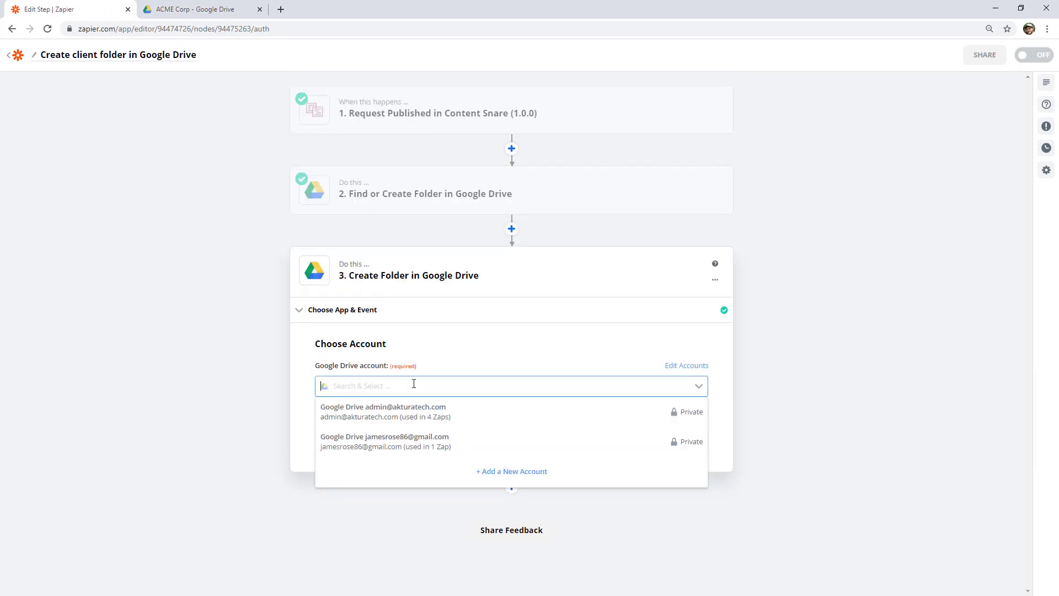
left_click(425, 441)
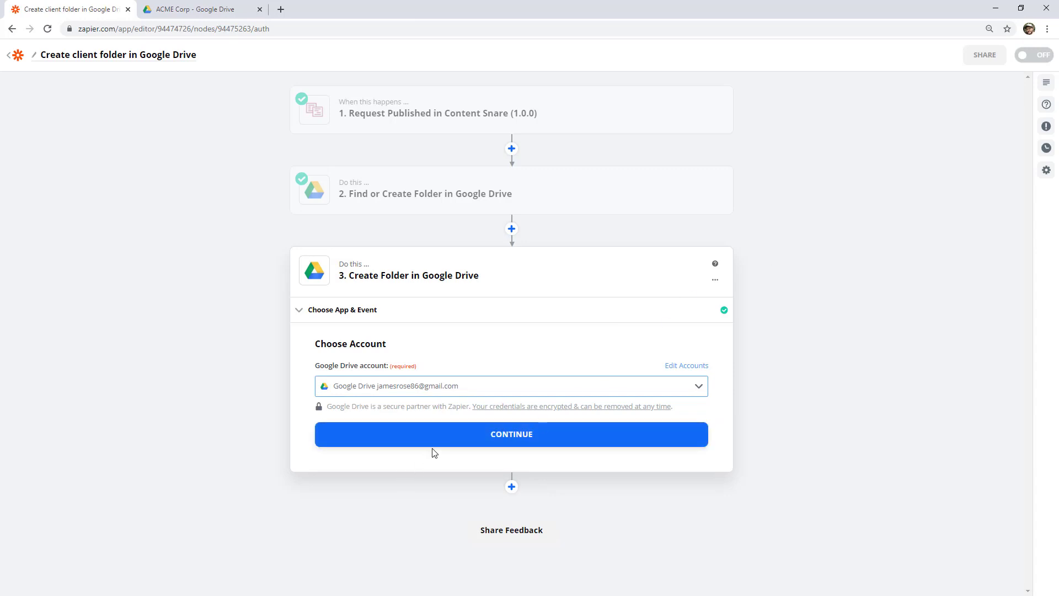
left_click(435, 441)
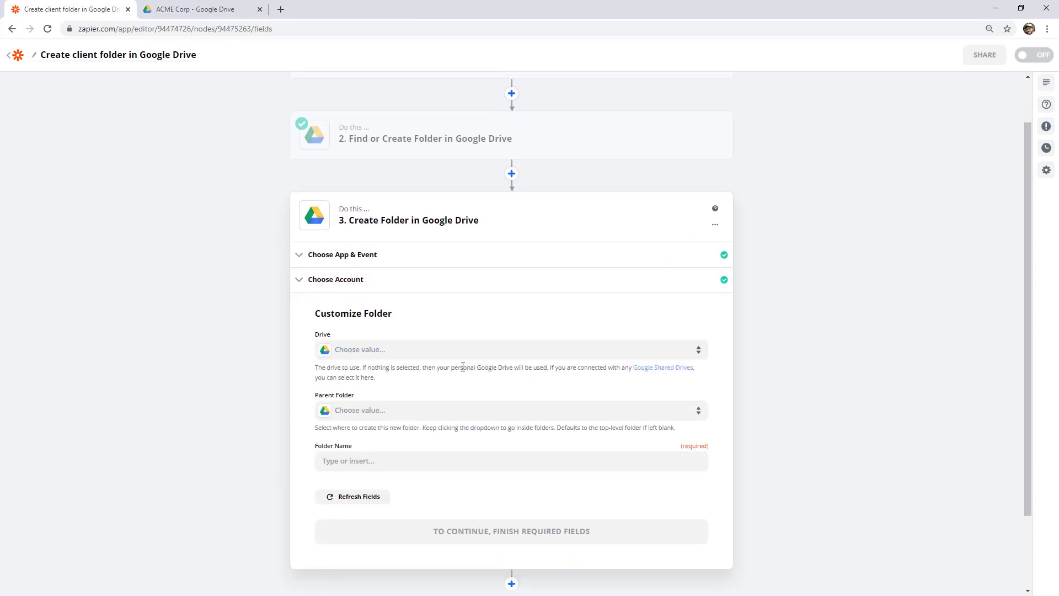
- Check the ACME Corp folder in Drive, then browse into Client Folders for the Parent Folder
left_click(211, 8)
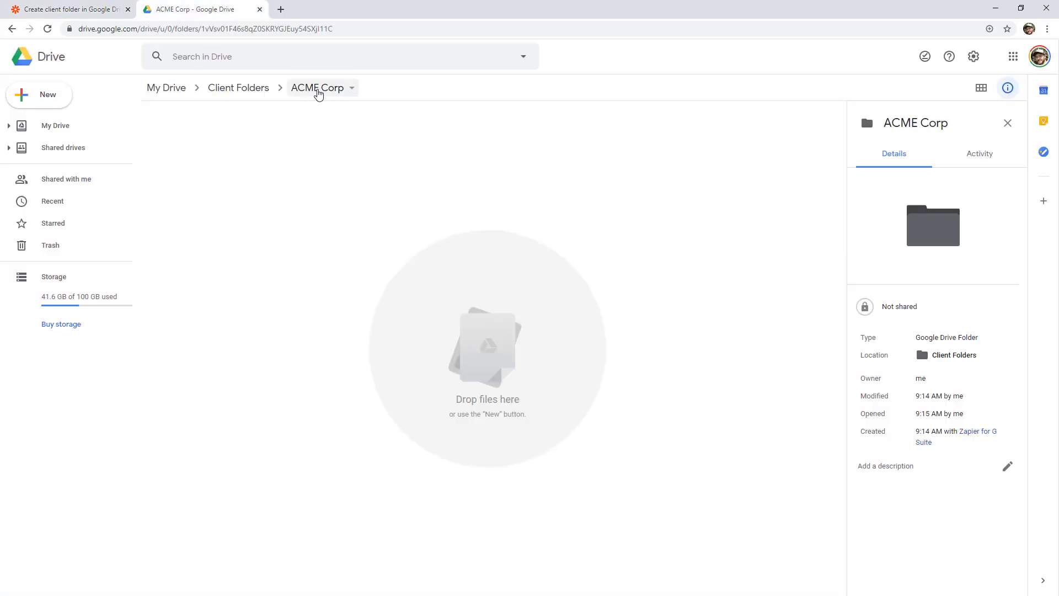
left_click(105, 5)
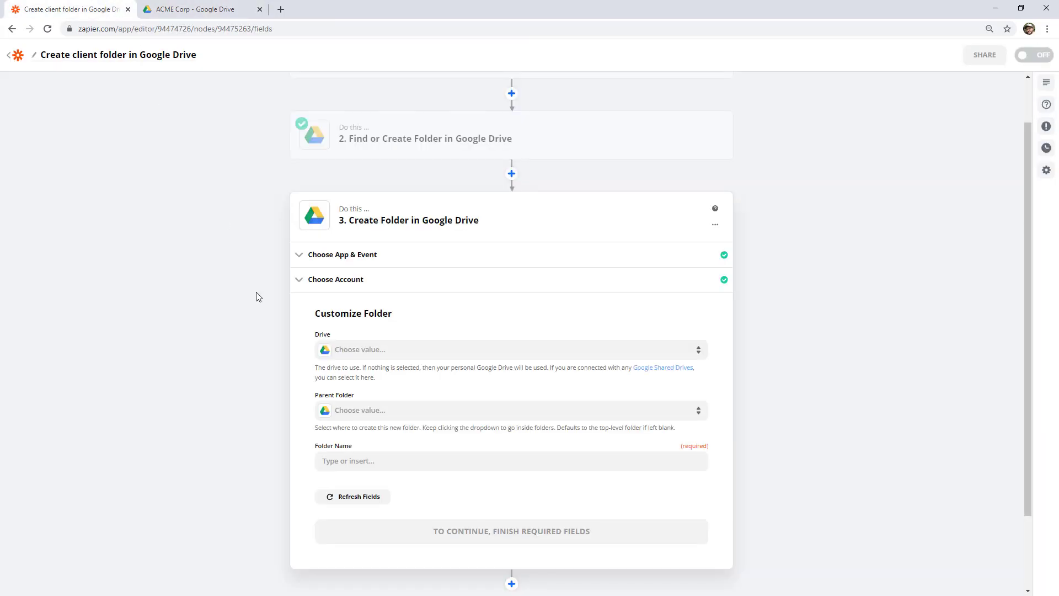
left_click(389, 409)
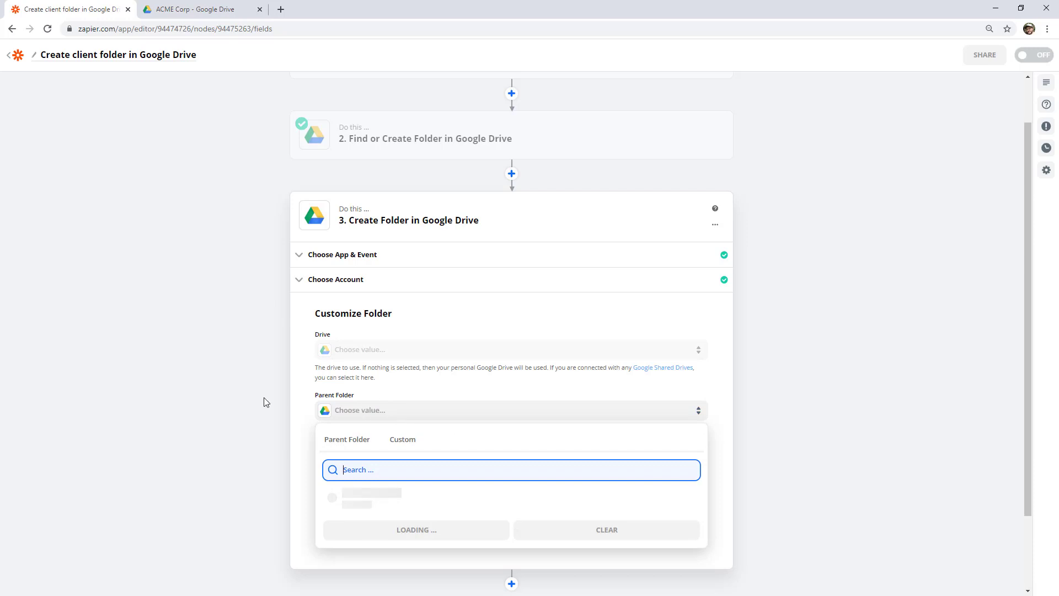
scroll(264, 397, "down", 1)
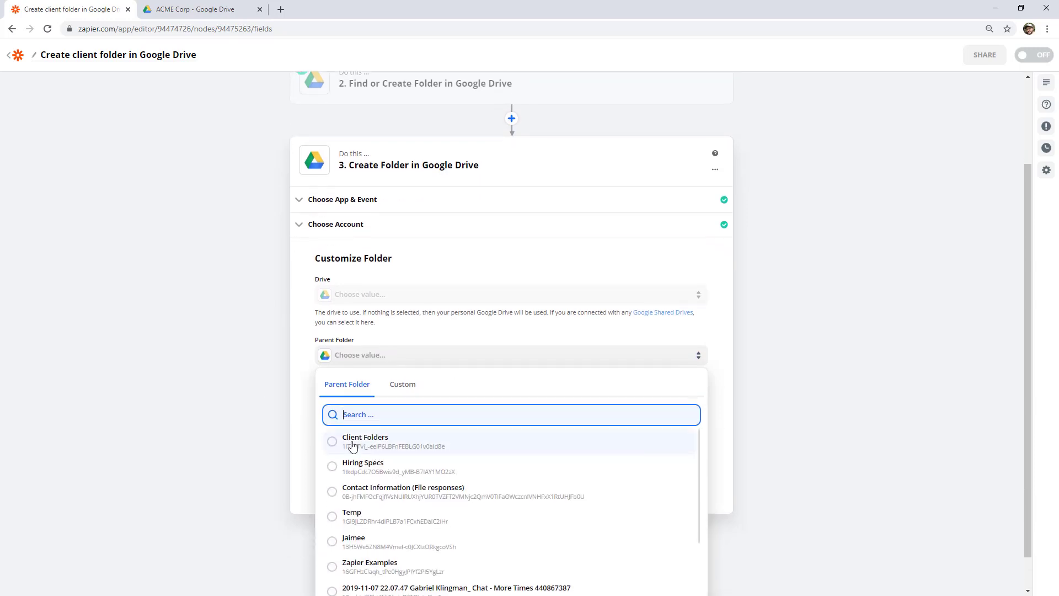
left_click(353, 441)
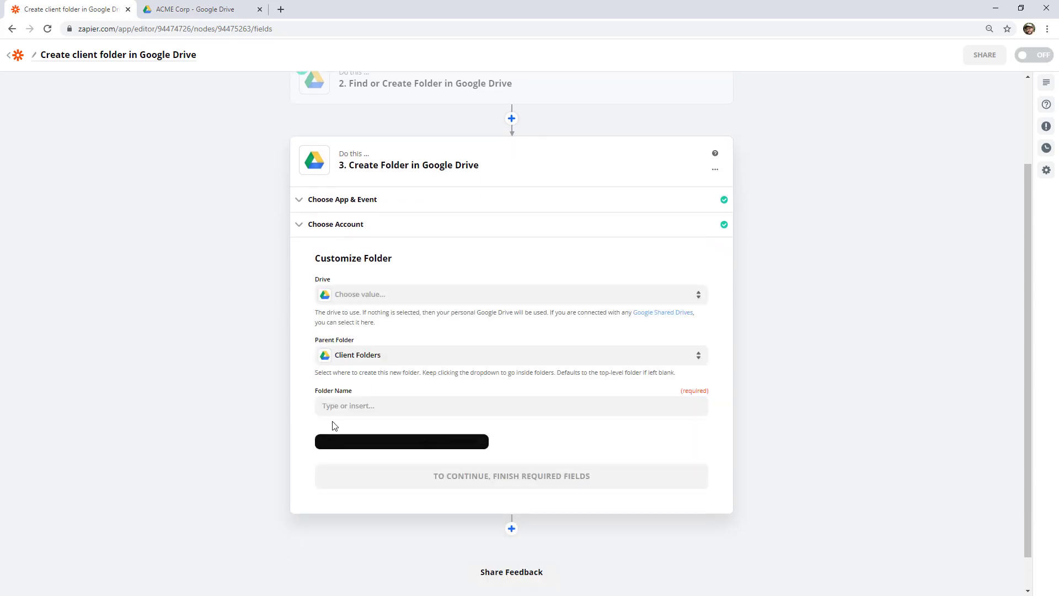
left_click(350, 354)
left_click(339, 437)
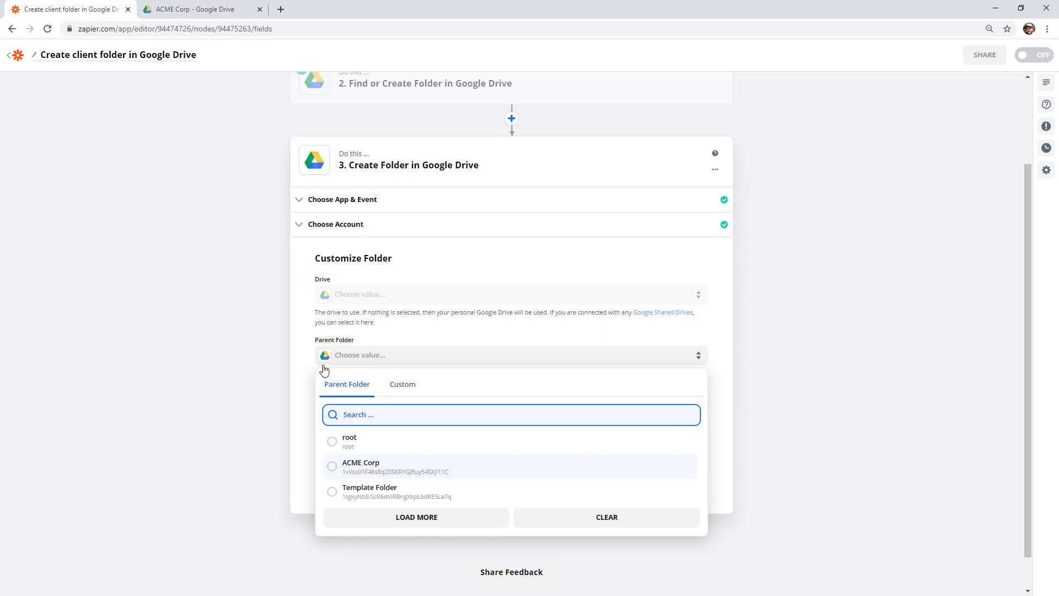
- Map Parent Folder to the ID output of step 2's Find or Create Folder
scroll(288, 199, "up", 2)
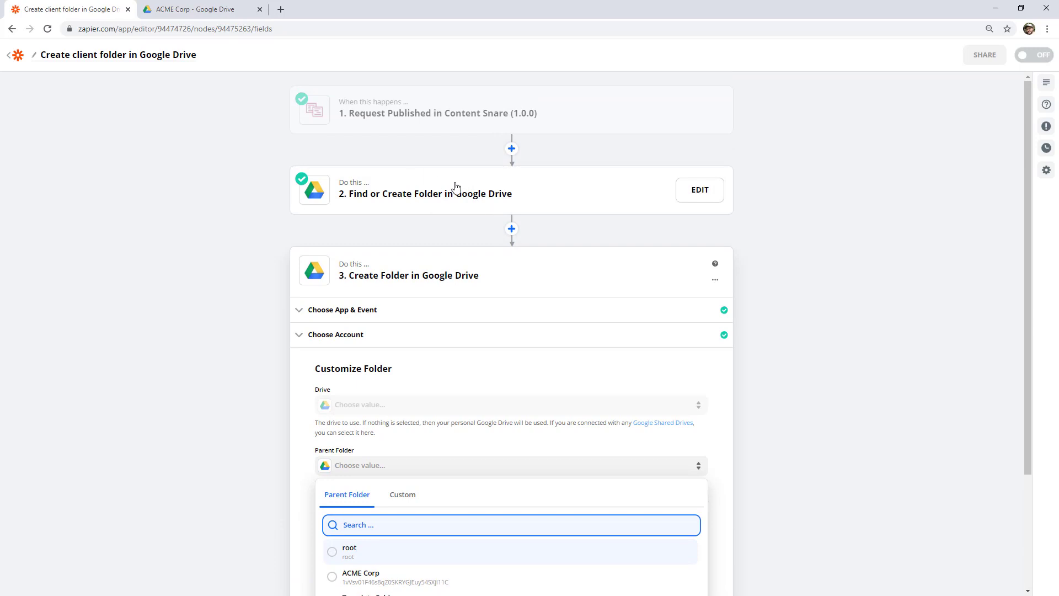
left_click(180, 305)
scroll(354, 362, "down", 2)
left_click(359, 361)
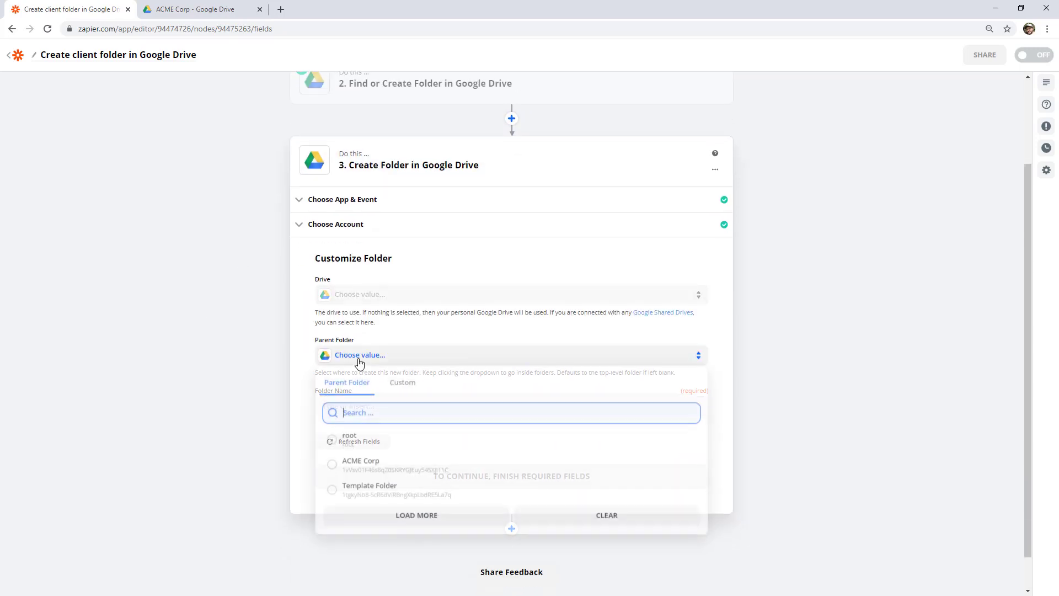
left_click(406, 388)
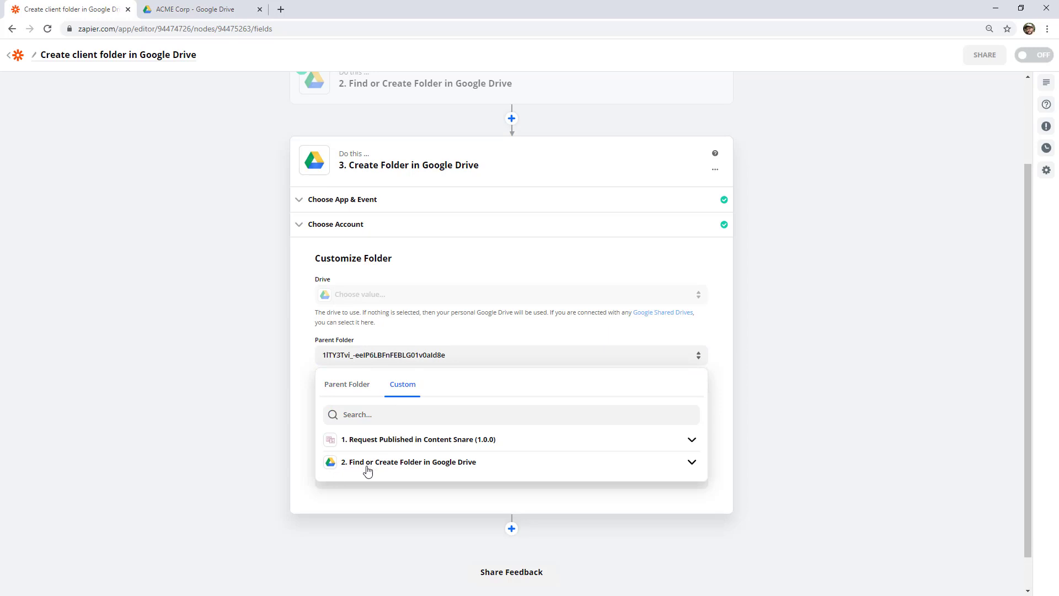
left_click(692, 464)
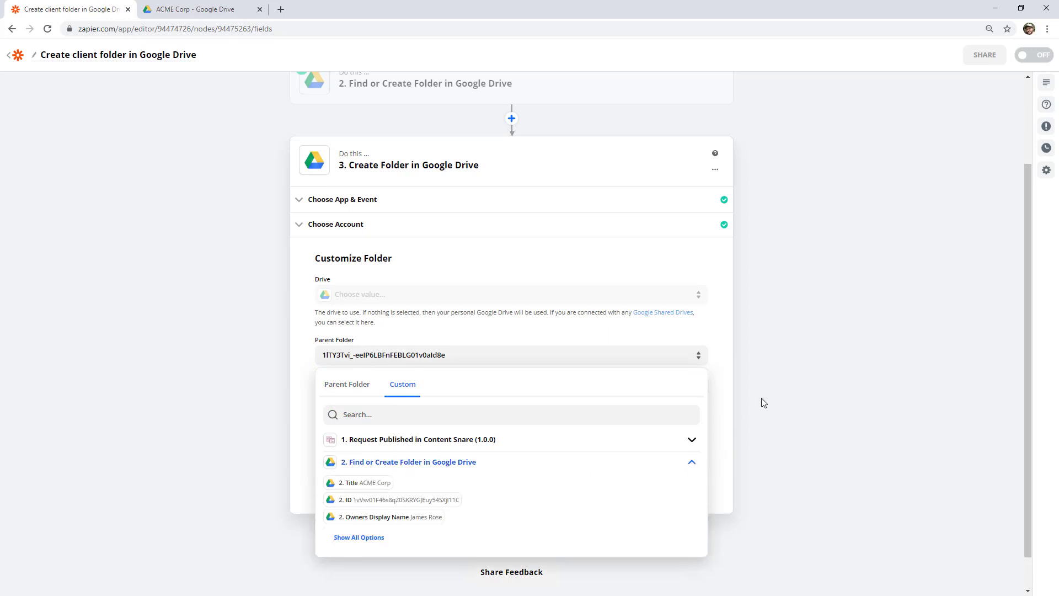
scroll(793, 355, "down", 1)
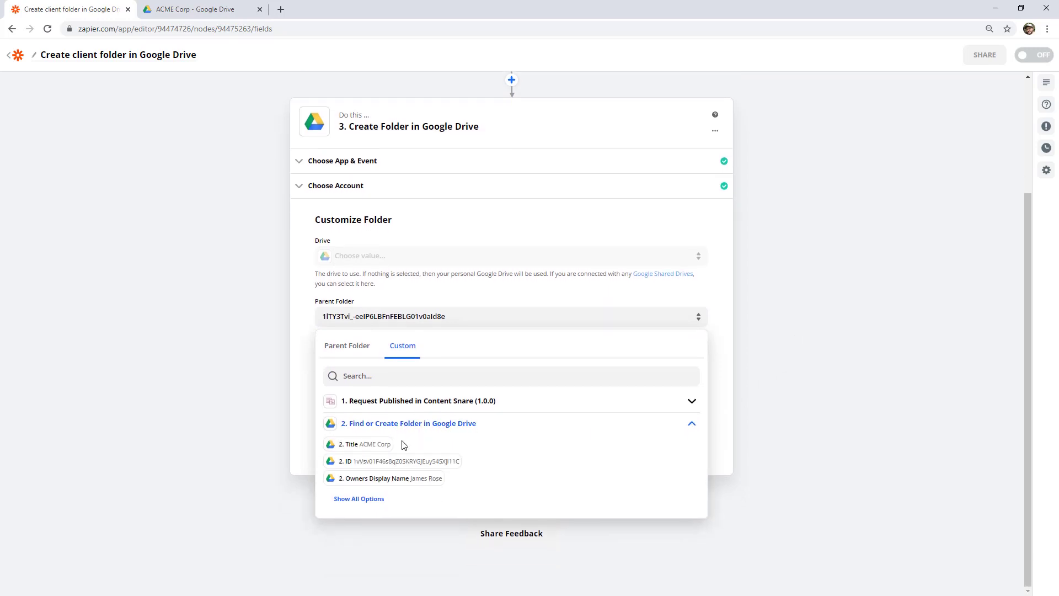
left_click(375, 461)
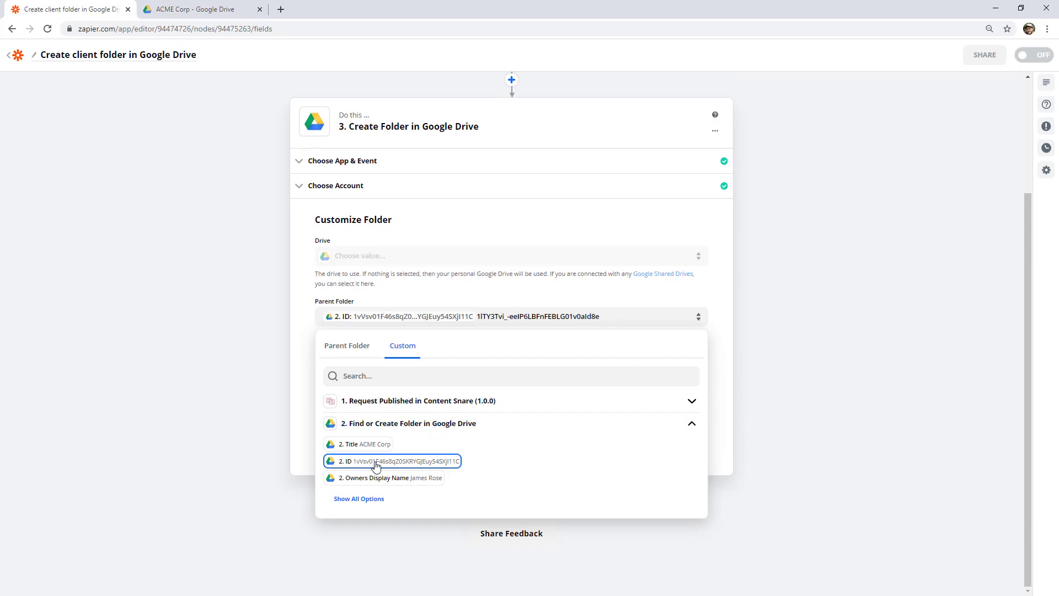
- Delete the old hard-coded folder ID from Parent Folder and close the errors panel
left_click_drag(599, 316, 490, 316)
left_click(553, 317)
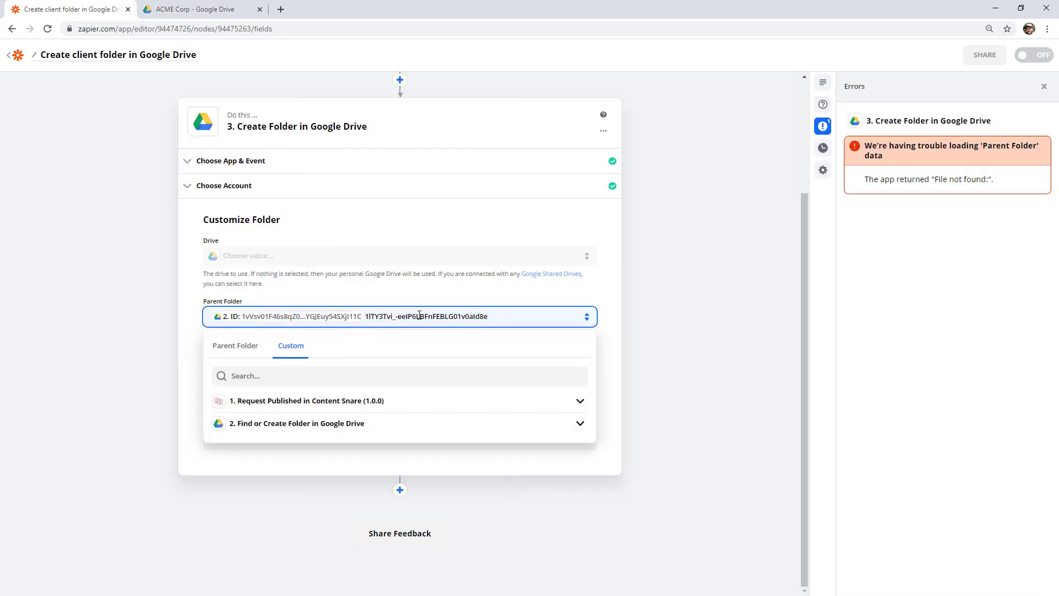
left_click_drag(366, 316, 553, 319)
key("BackSpace")
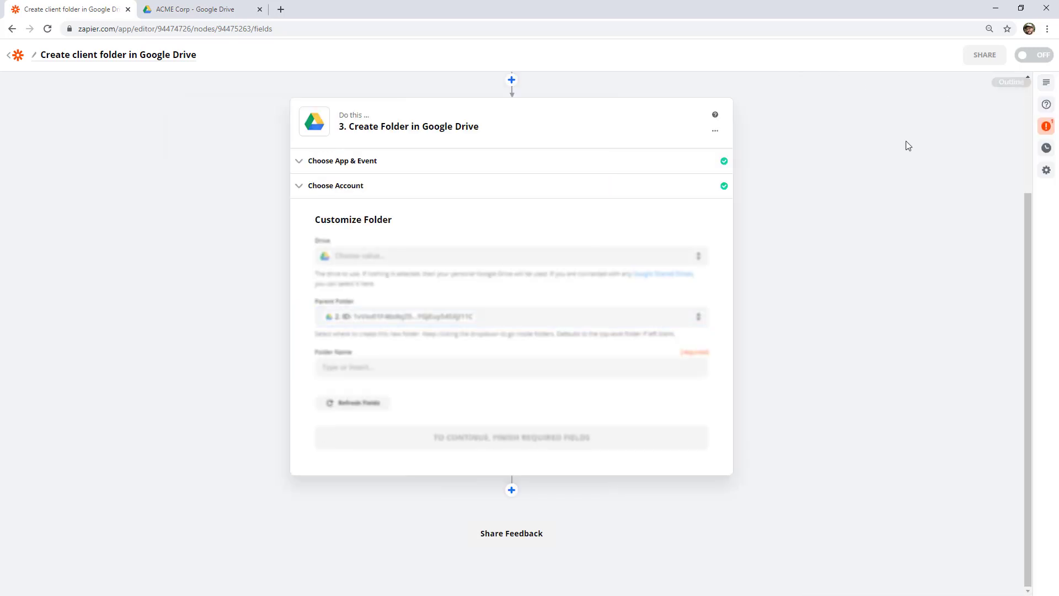
left_click(1044, 86)
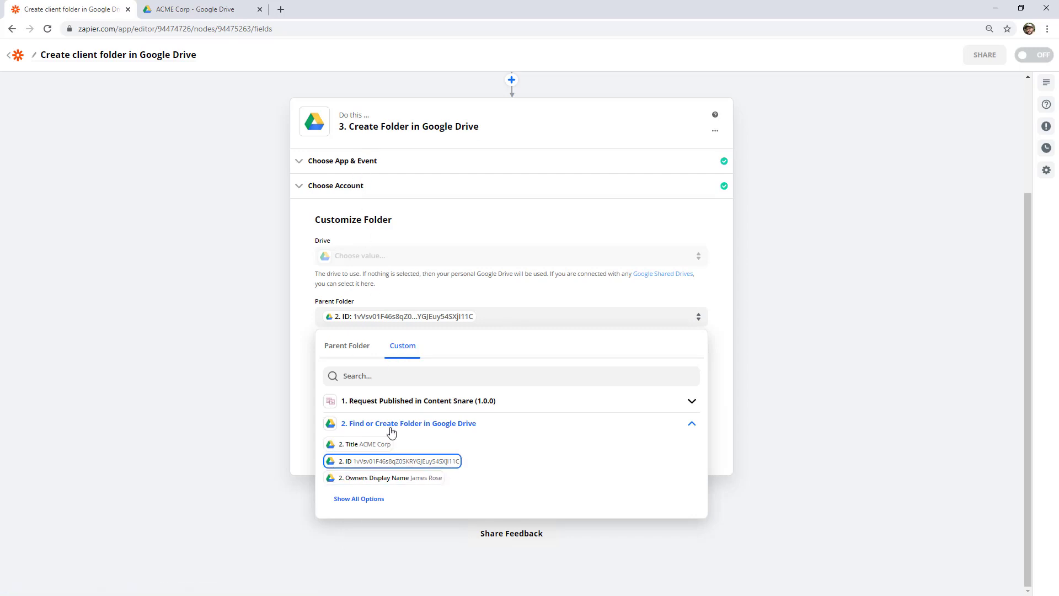
scroll(401, 211, "up", 3)
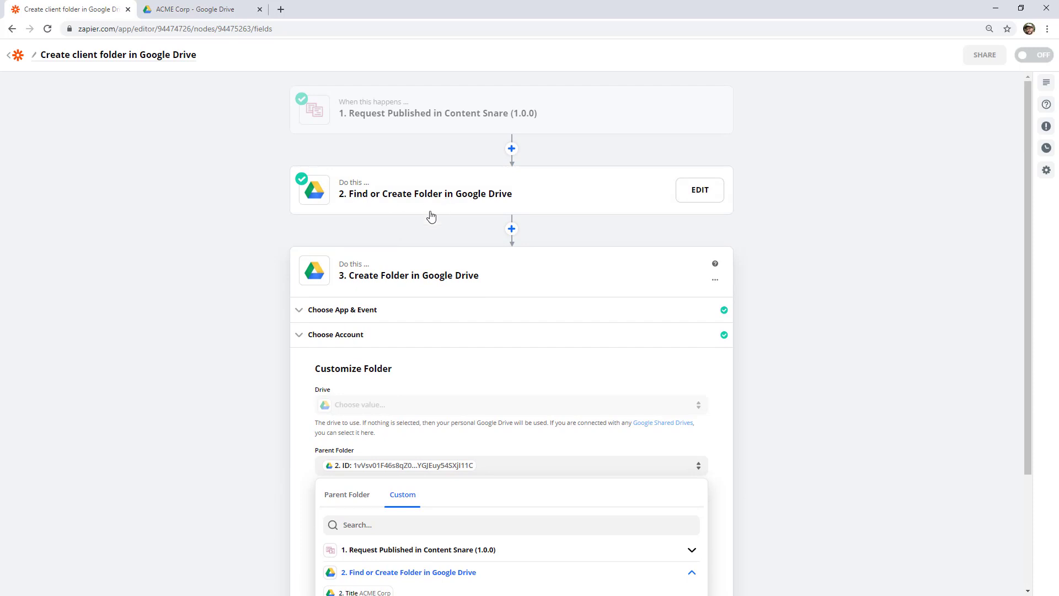
scroll(430, 218, "down", 2)
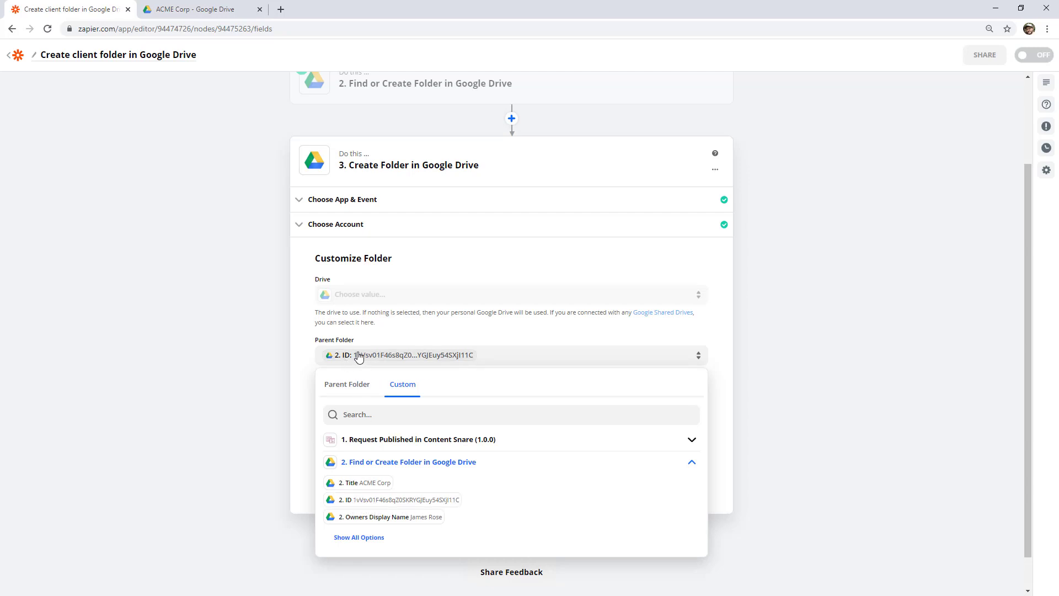
- Enter Deliverables as the folder name
left_click(221, 370)
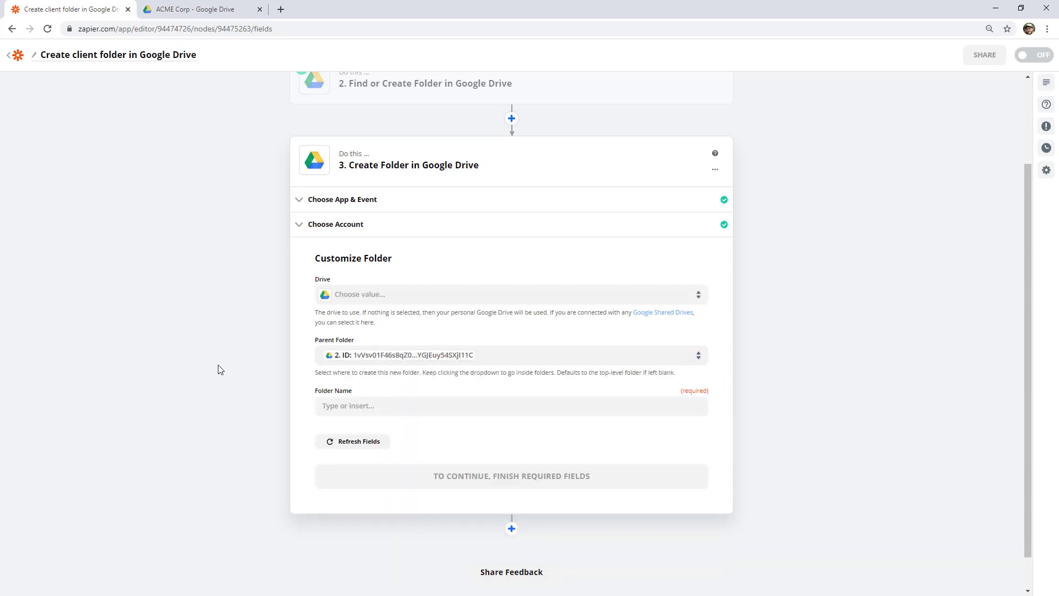
left_click(372, 404)
type("Deliverables")
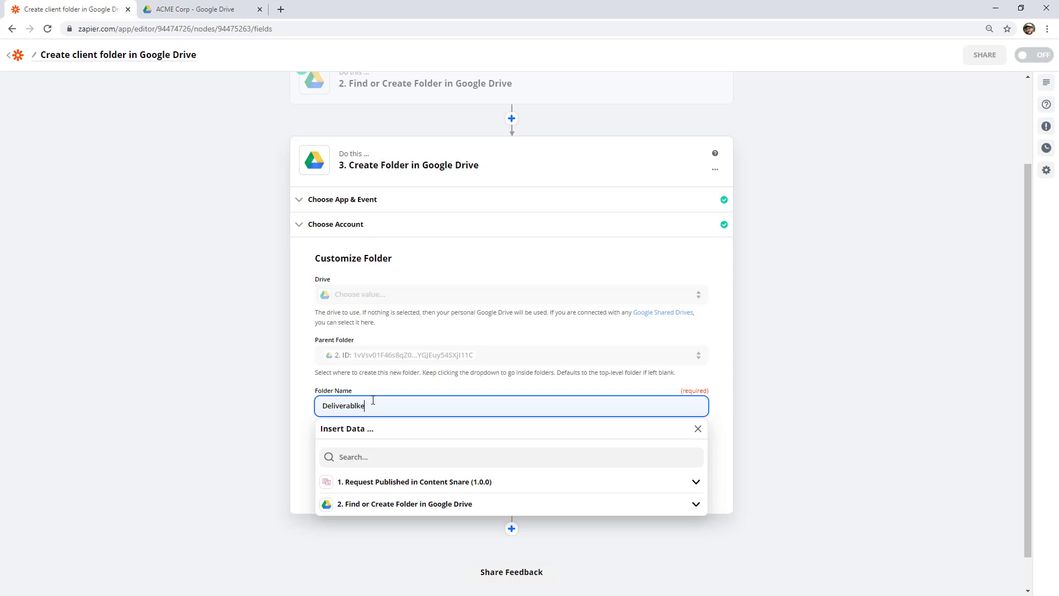
left_click(158, 432)
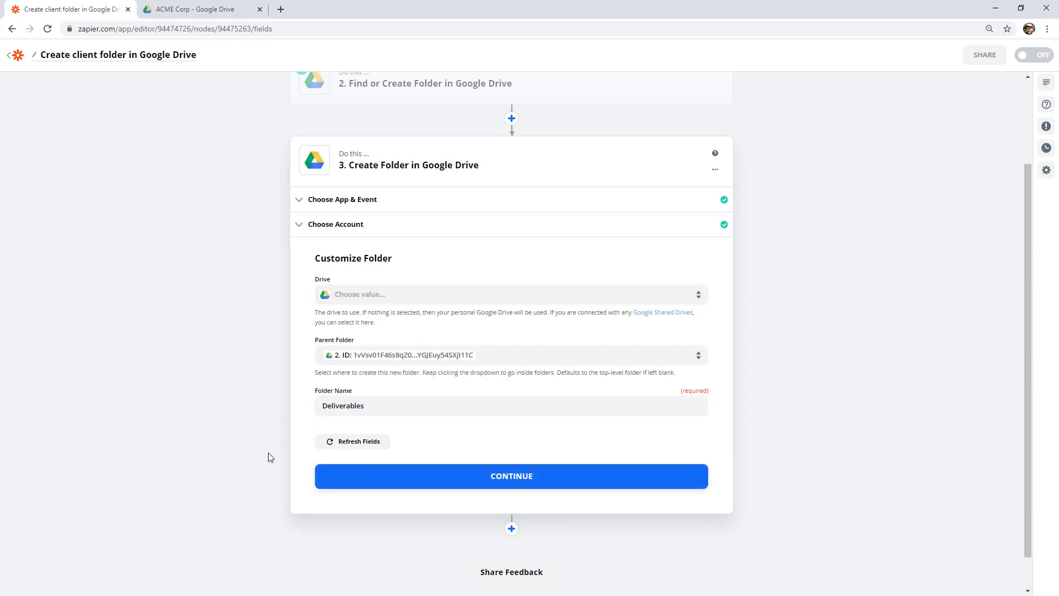
- Test step 3, confirm Deliverables appears in Google Drive, and finish editing the step
left_click(490, 477)
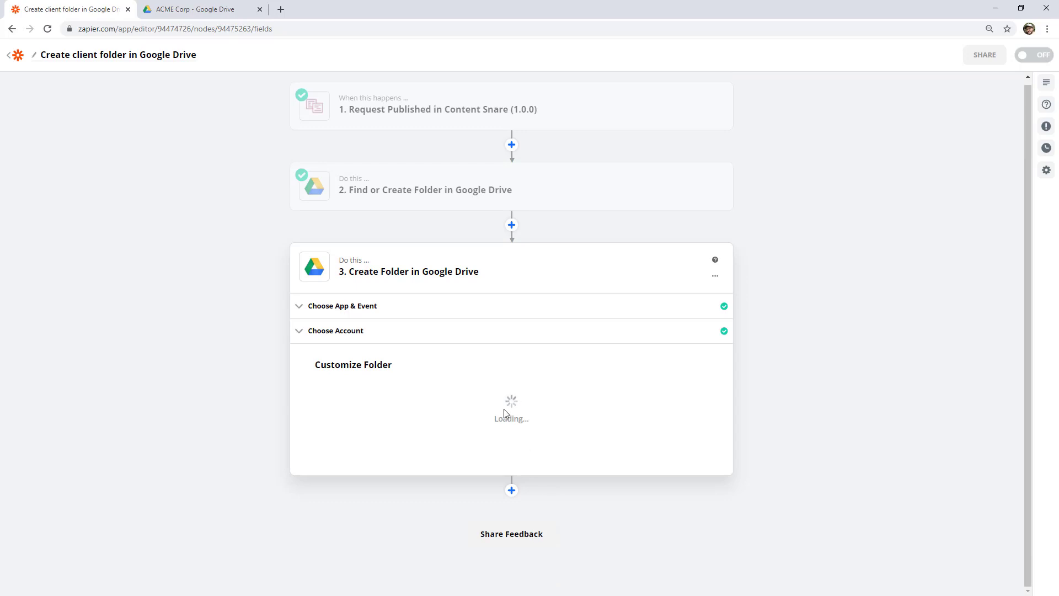
left_click(432, 473)
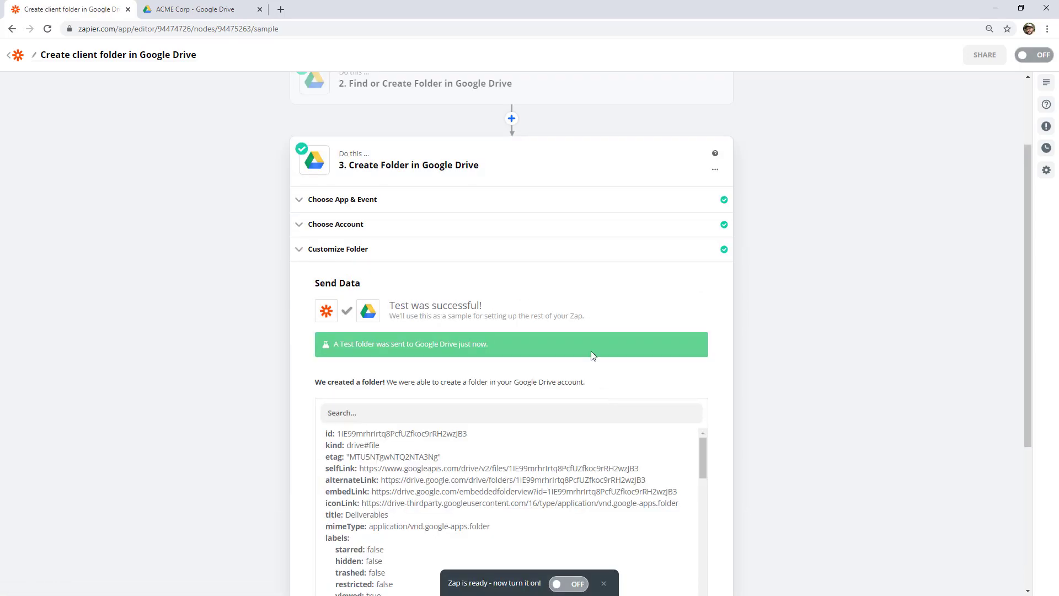
left_click(237, 9)
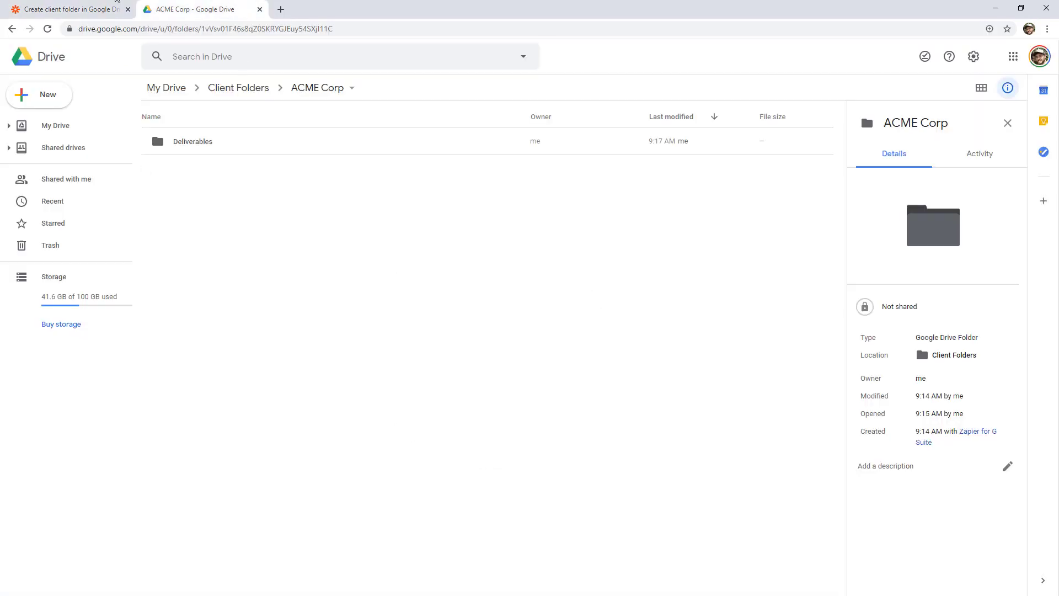
left_click(72, 9)
scroll(210, 395, "down", 4)
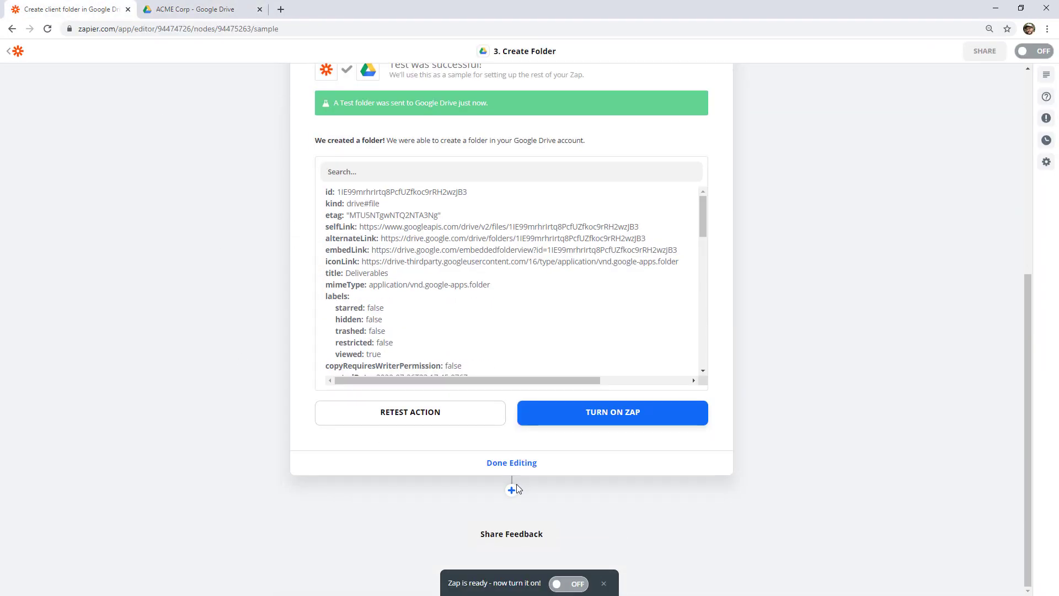
left_click(513, 463)
- Add a fourth step using Google Drive's Create Folder event on the second Google Drive account
mouse_move(697, 276)
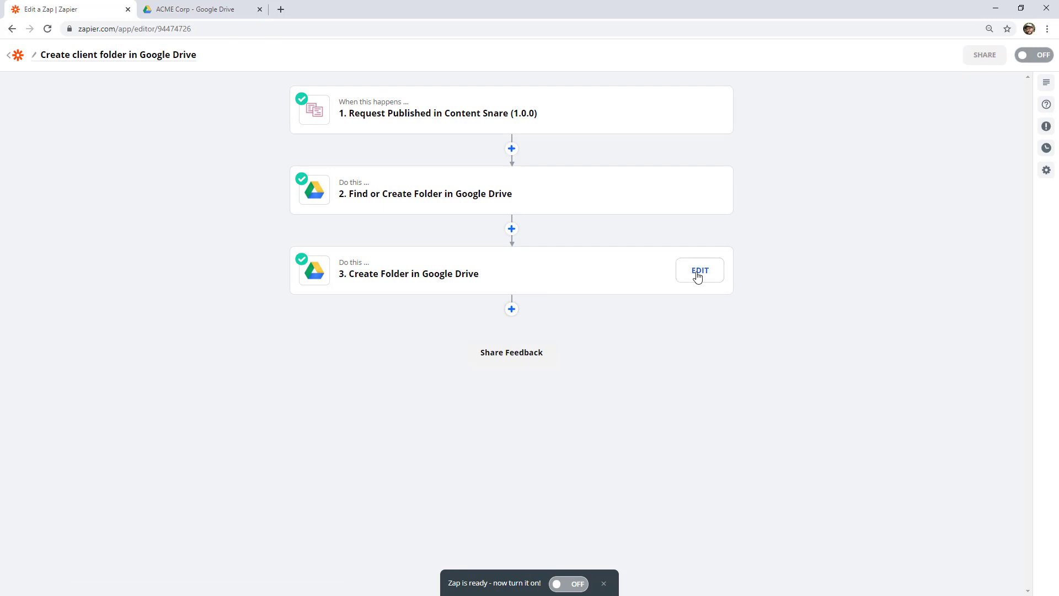
left_click(512, 310)
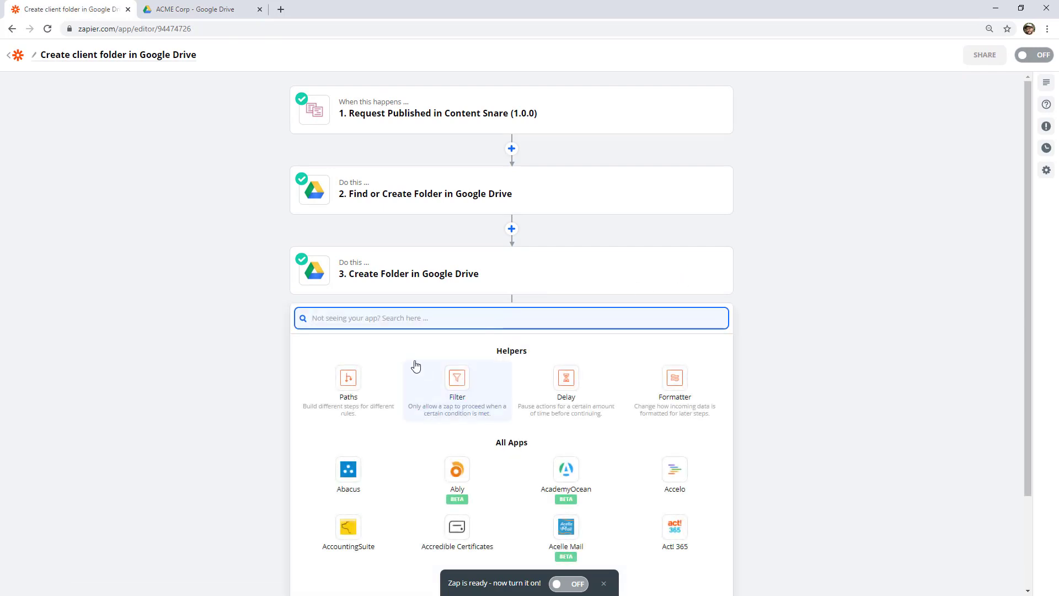
type("drive")
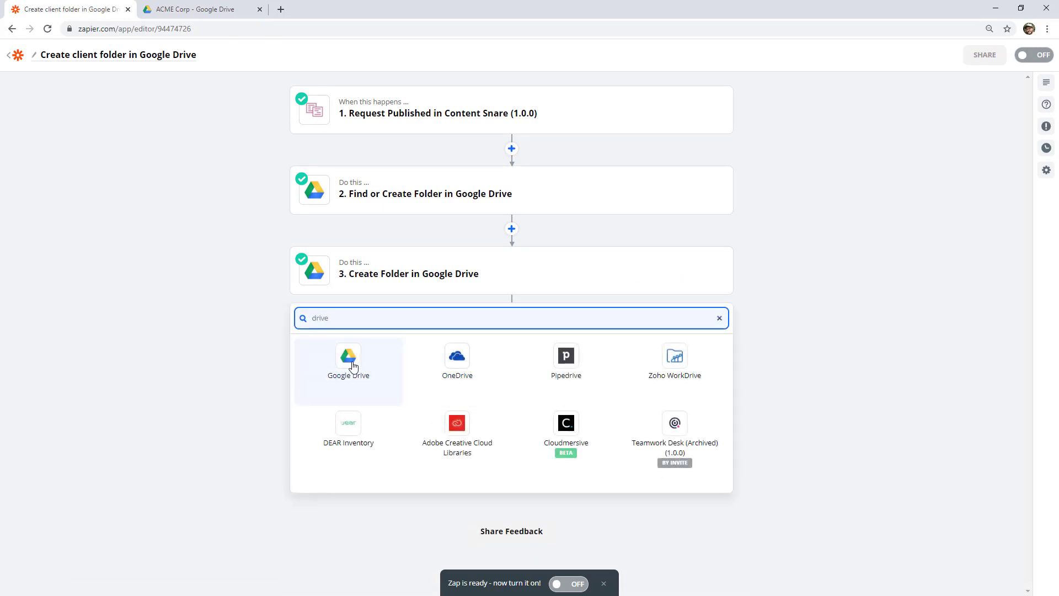
left_click(349, 362)
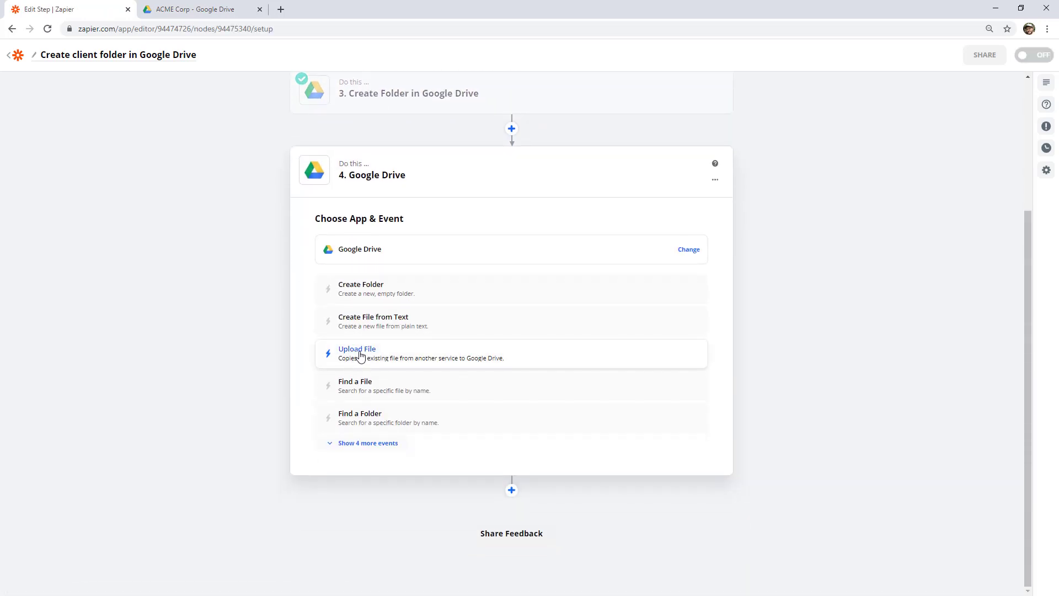
left_click(397, 291)
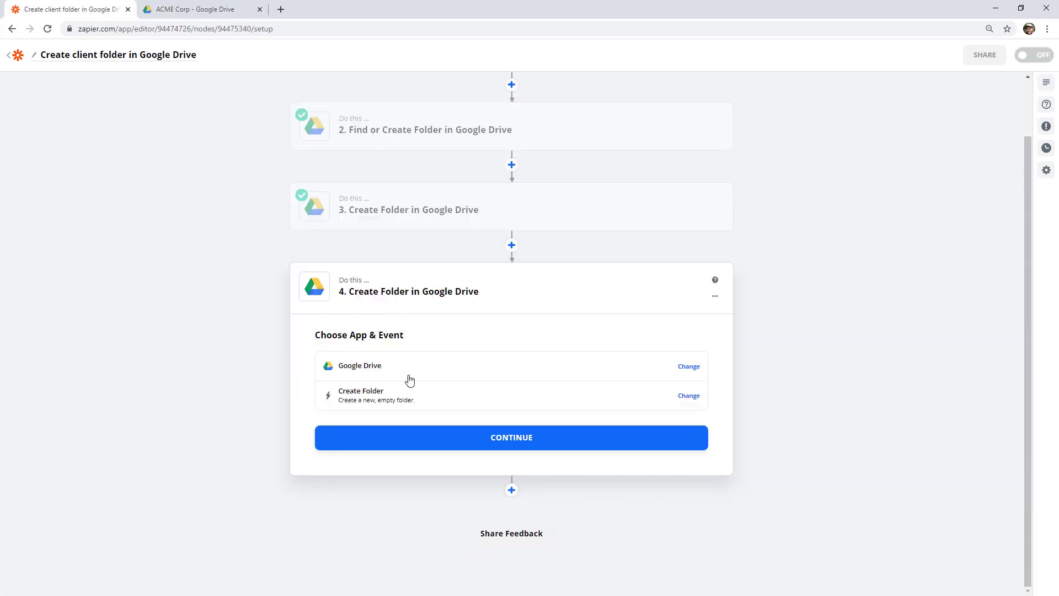
left_click(415, 436)
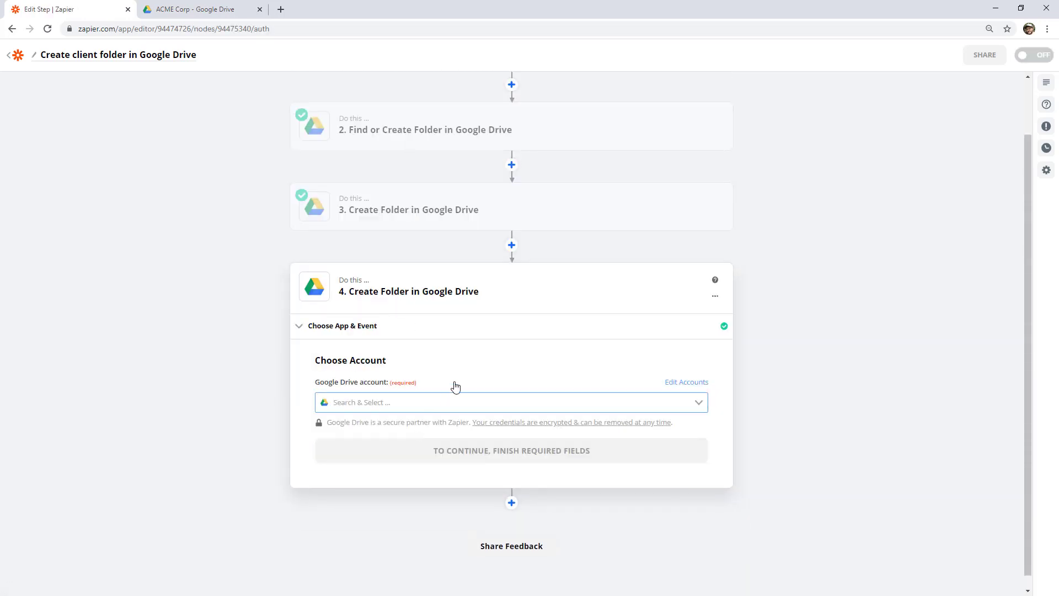
left_click(471, 391)
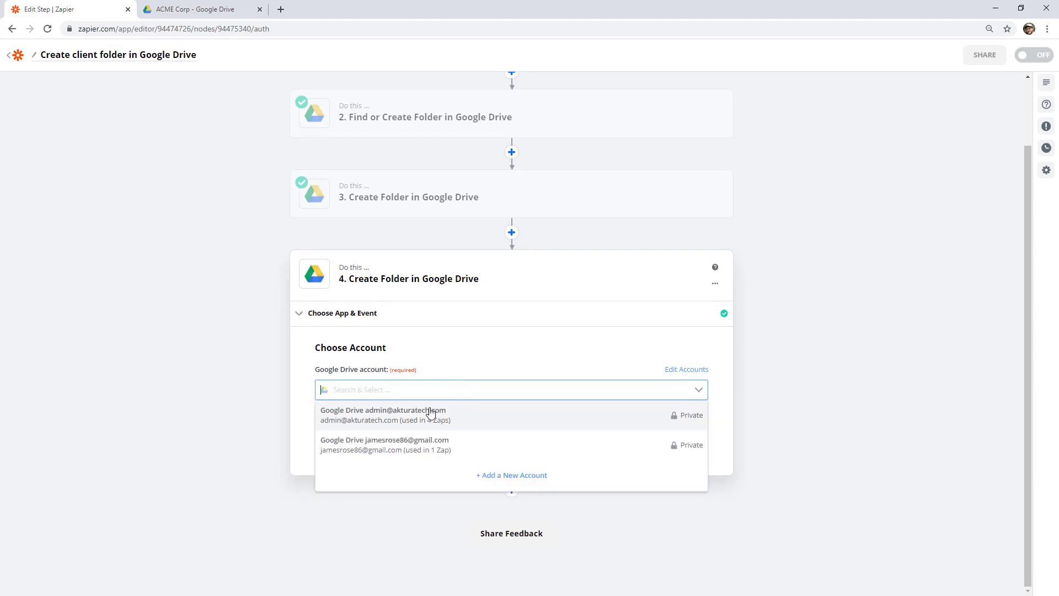
left_click(411, 442)
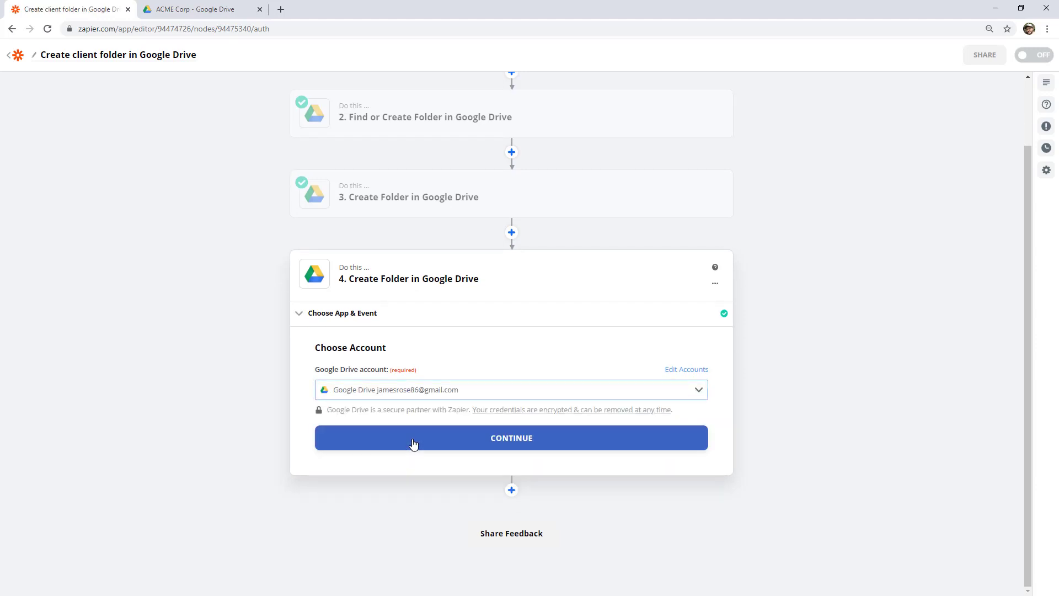
left_click(440, 441)
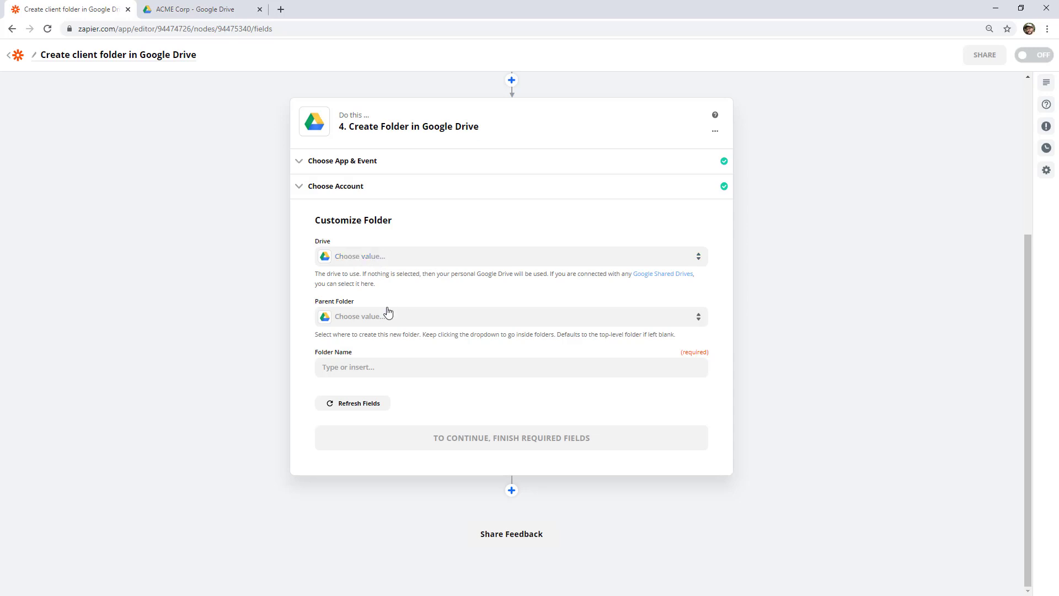
- Map step 4's Parent Folder to the client folder ID from step 2
left_click(374, 323)
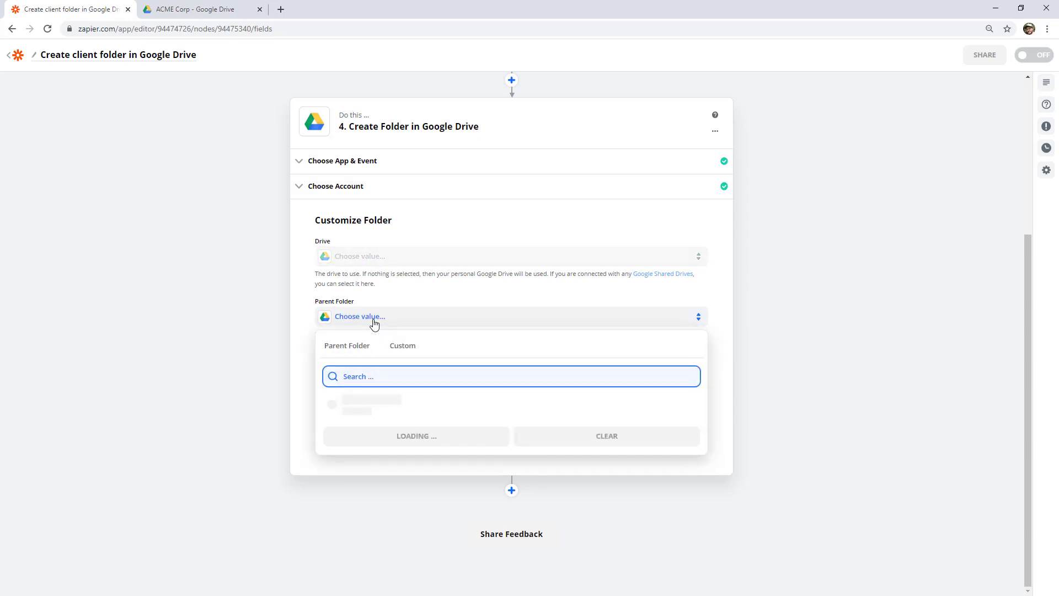
left_click(402, 346)
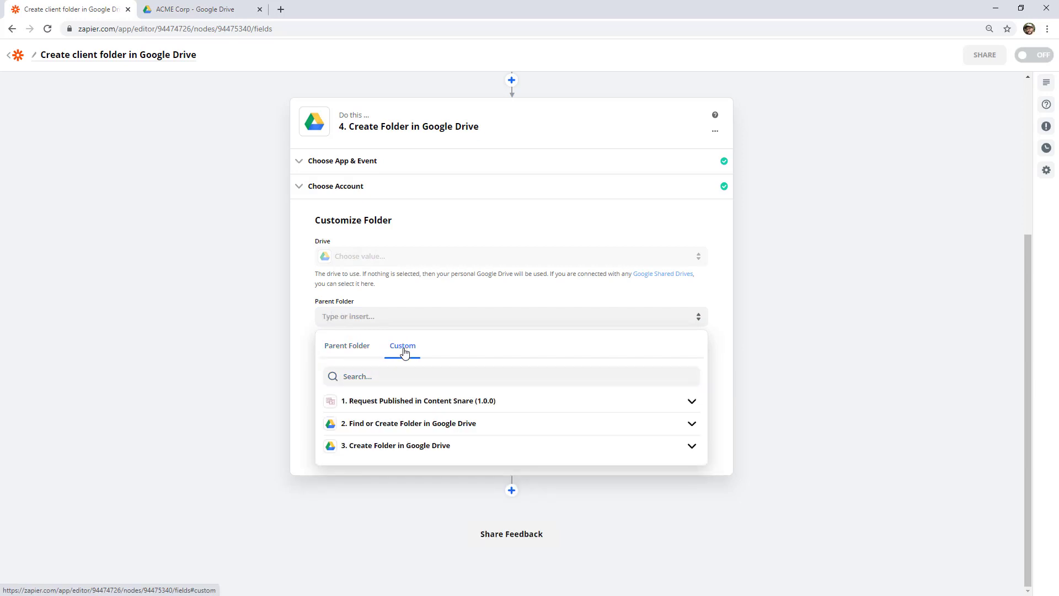
left_click(375, 424)
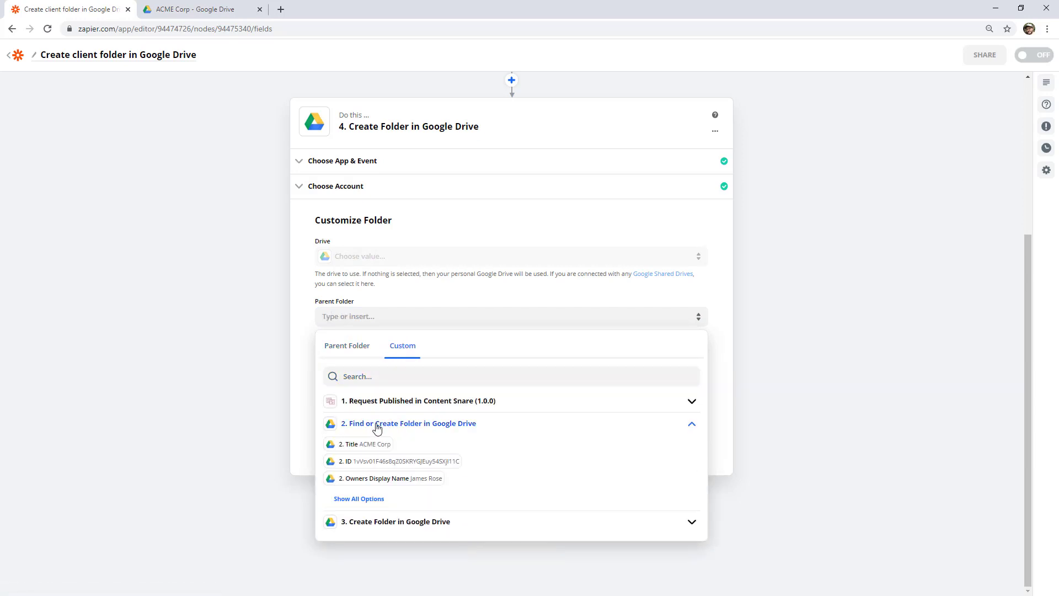
left_click(373, 462)
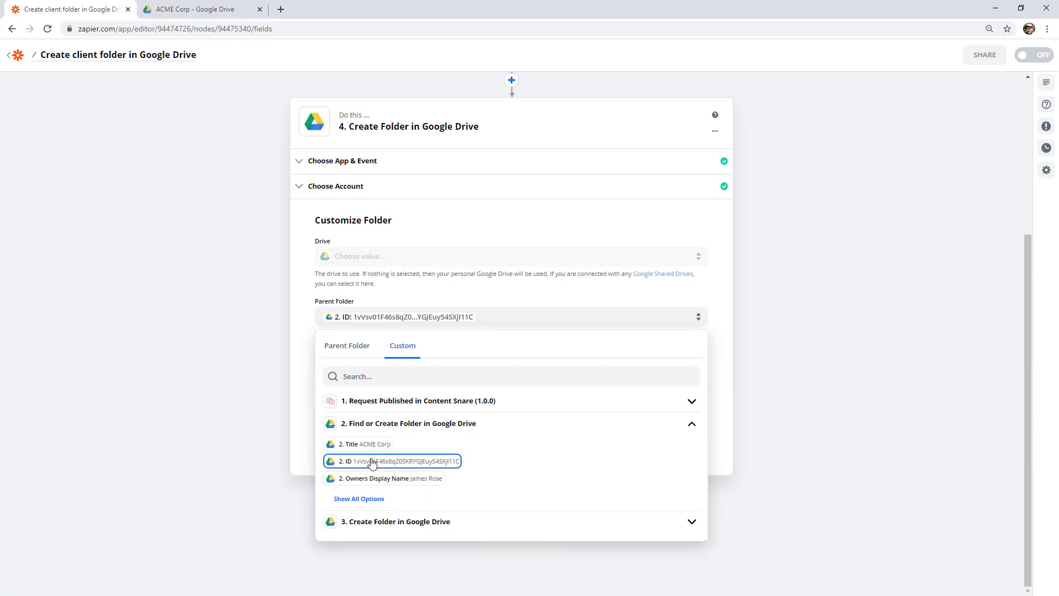
left_click(240, 390)
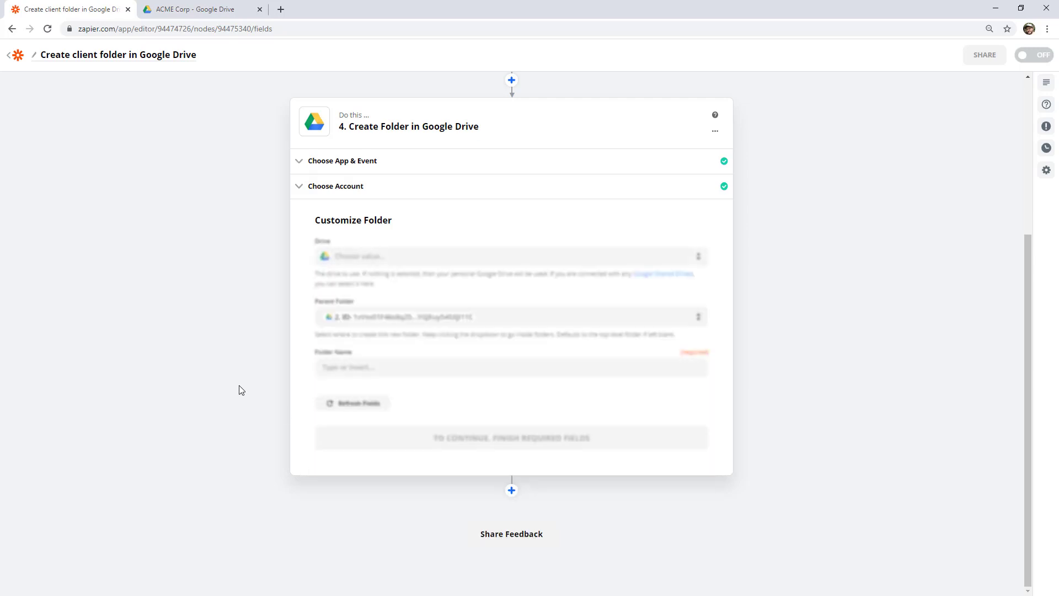
- Name the folder Uploaded Files and confirm the folder settings
left_click(360, 368)
type("Uploaded Files")
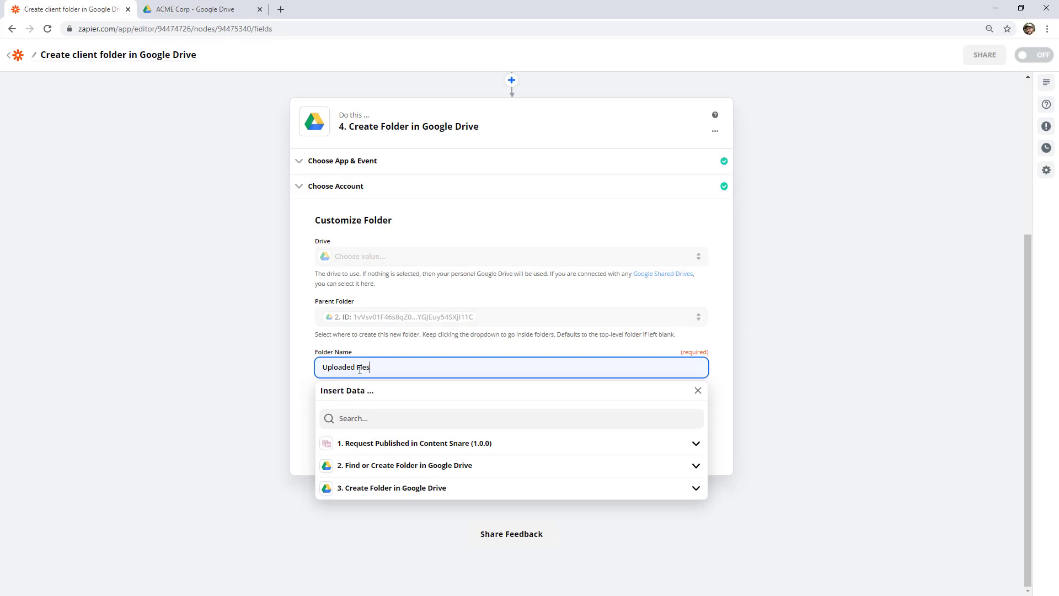
key("Escape")
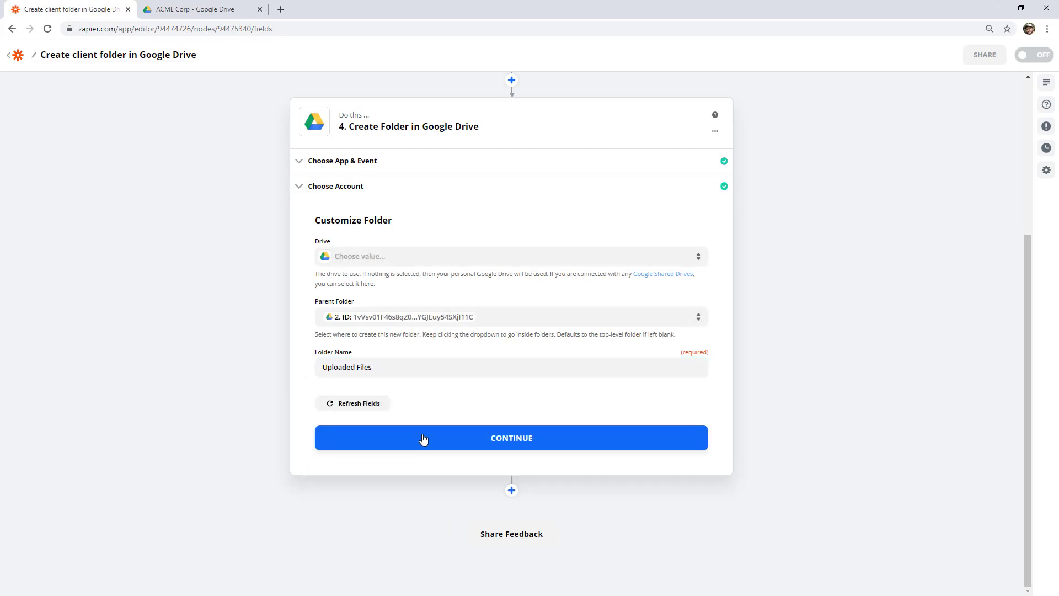
left_click(420, 439)
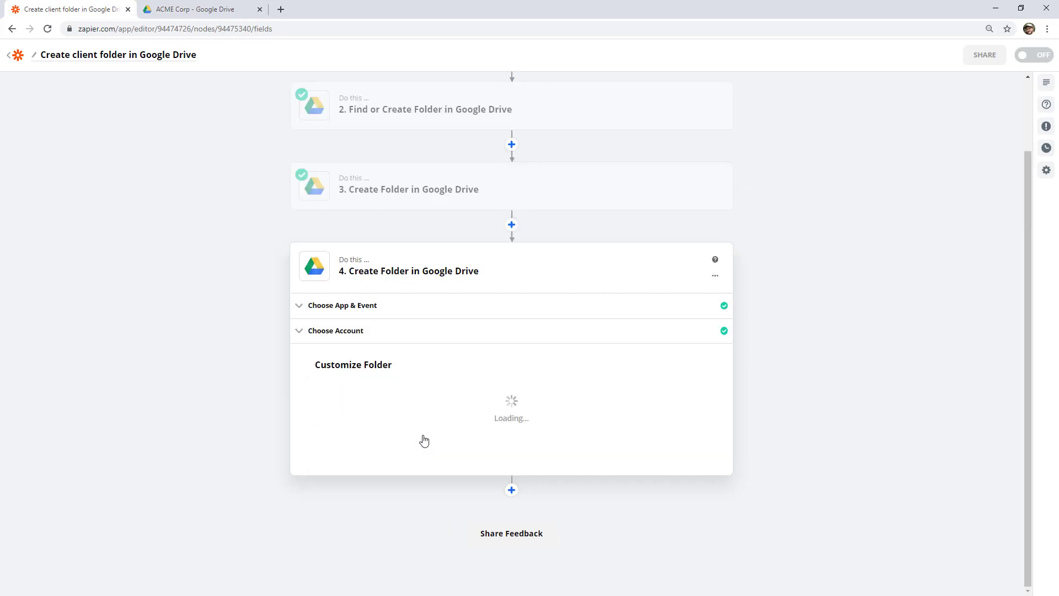
- Test step 4, verify Uploaded Files exists in ACME Corp in Drive, and finish editing
left_click(423, 439)
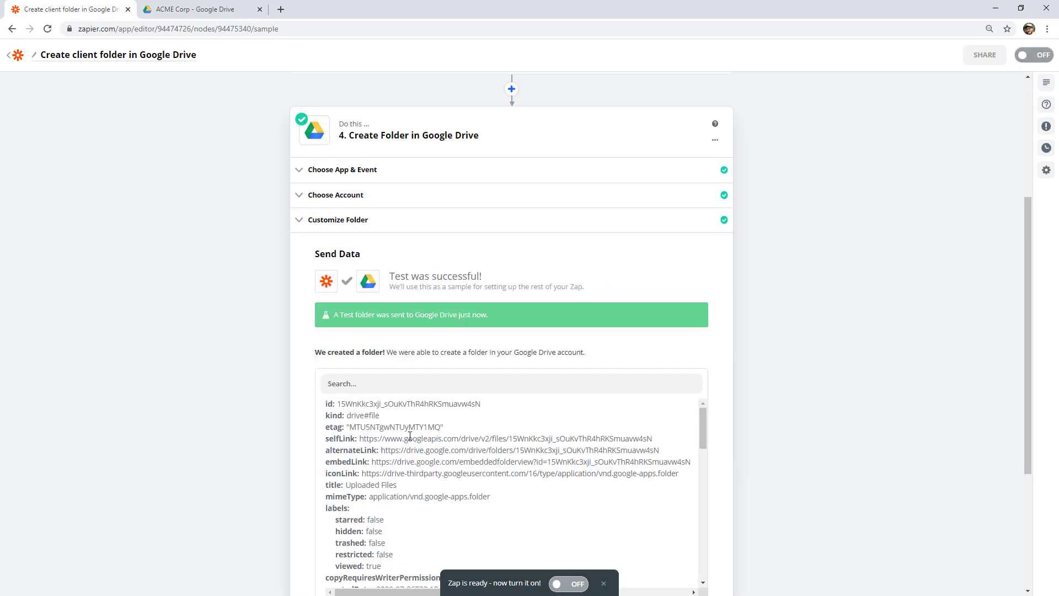
left_click(193, 8)
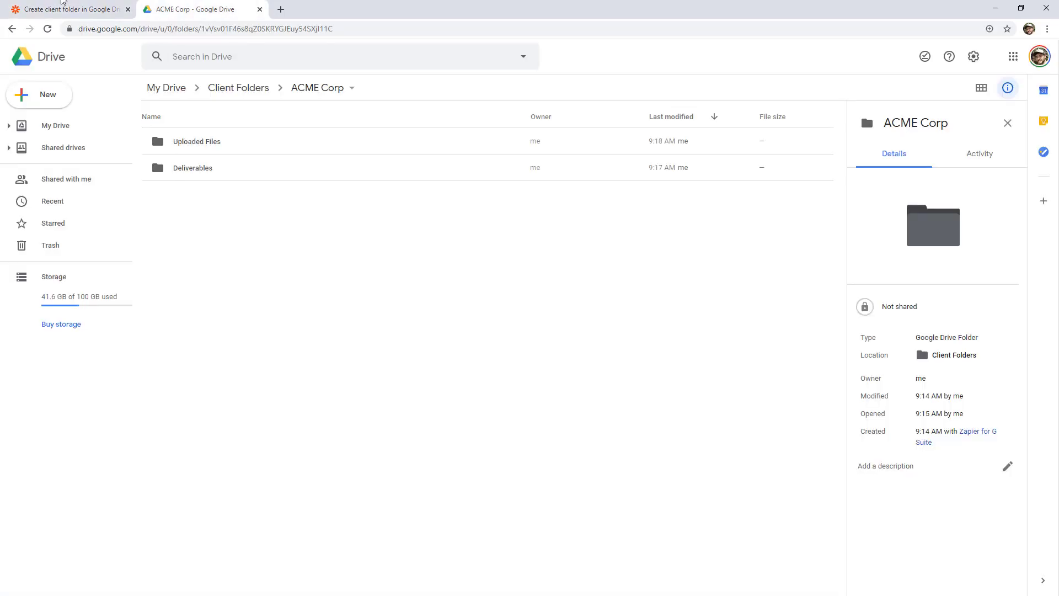
left_click(44, 4)
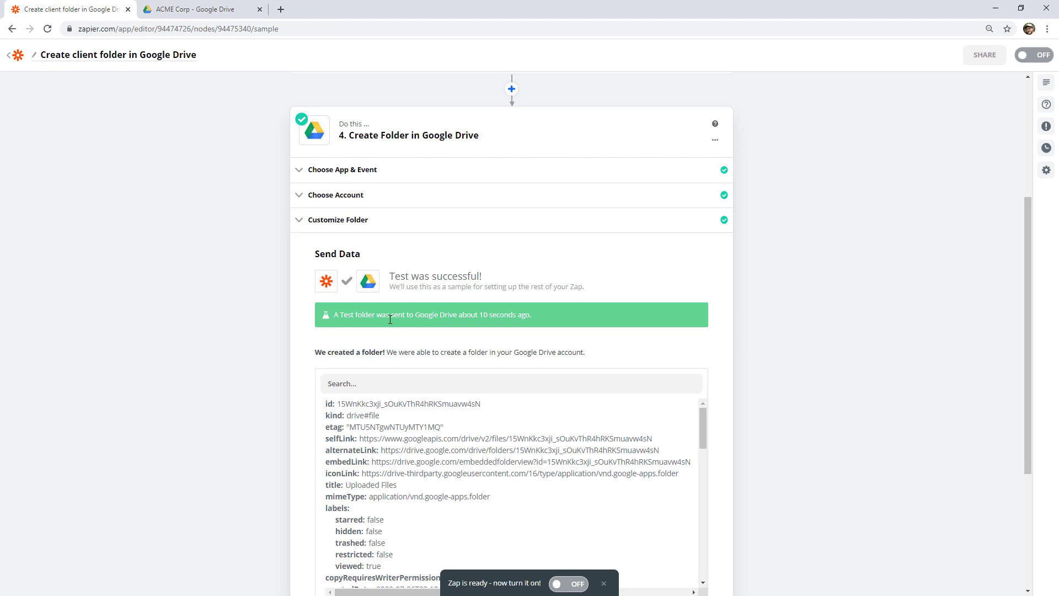
scroll(628, 441, "down", 5)
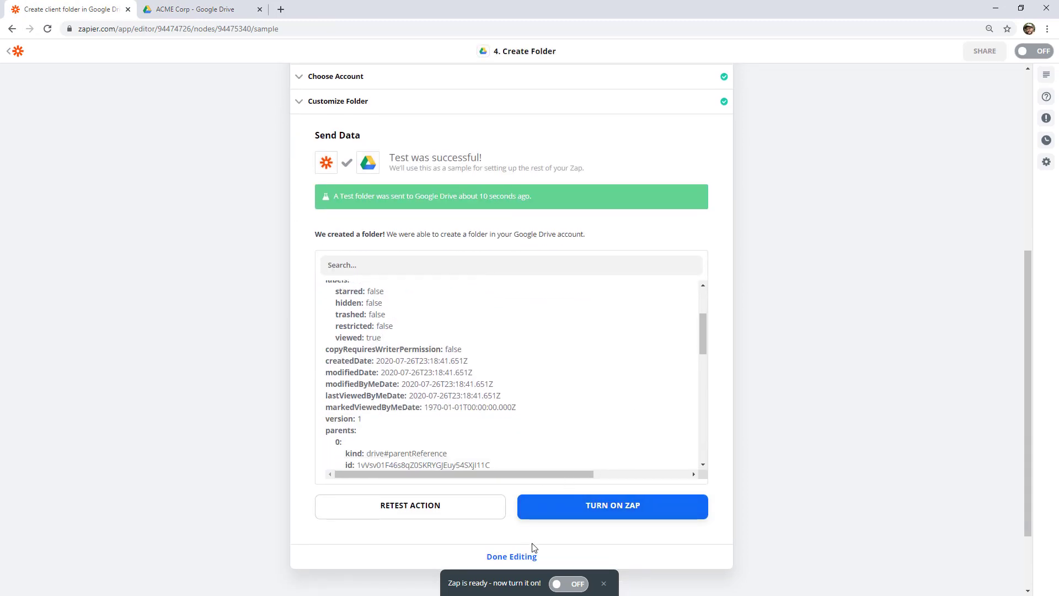
left_click(532, 554)
left_click(698, 271)
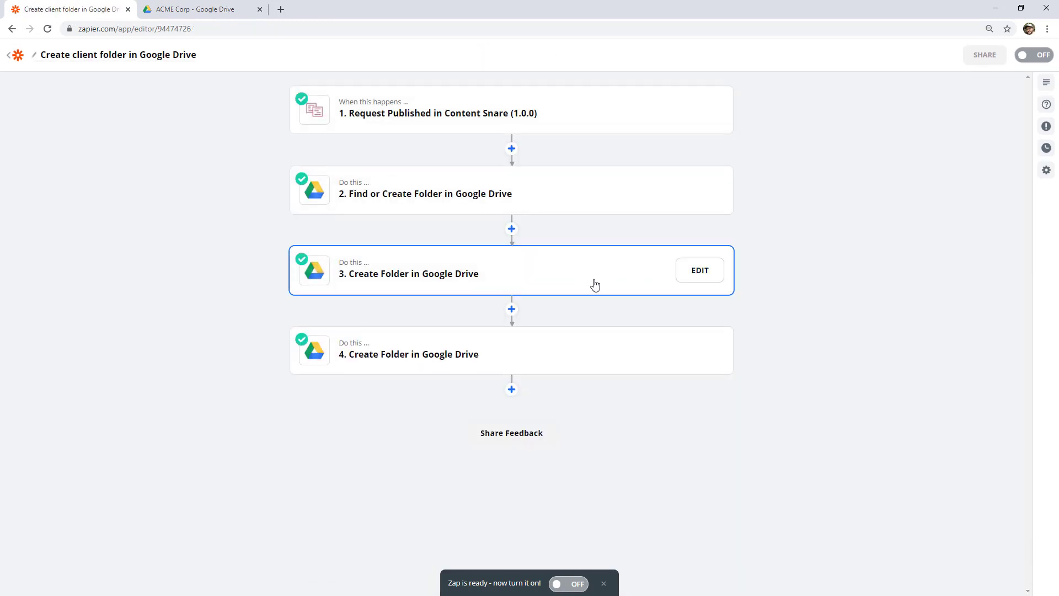
- Rename step 3 to 'Create deliverables folder'
left_click(719, 254)
left_click(699, 274)
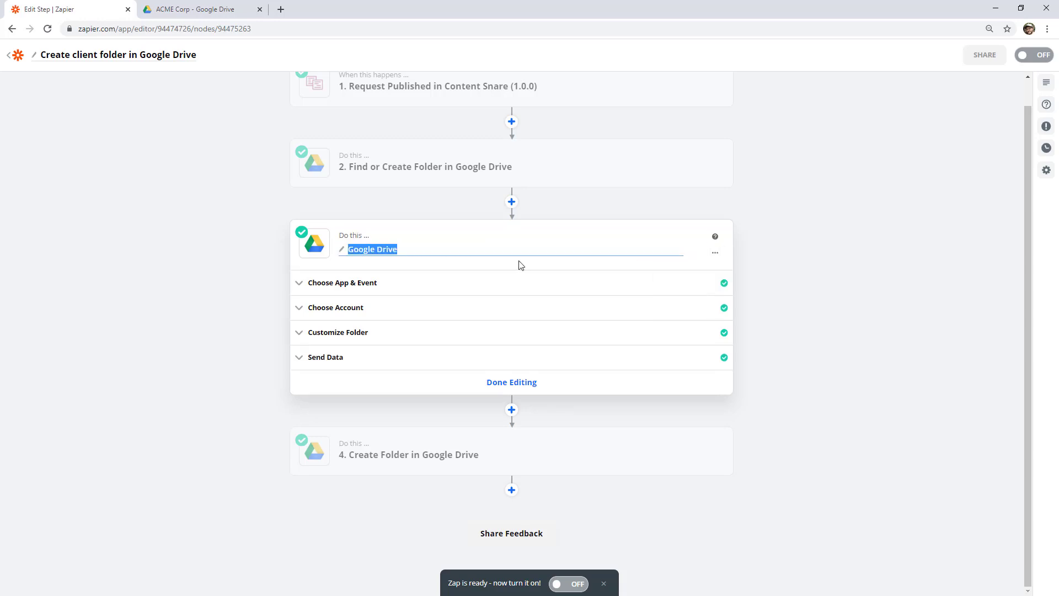
type("Create deliverables folder")
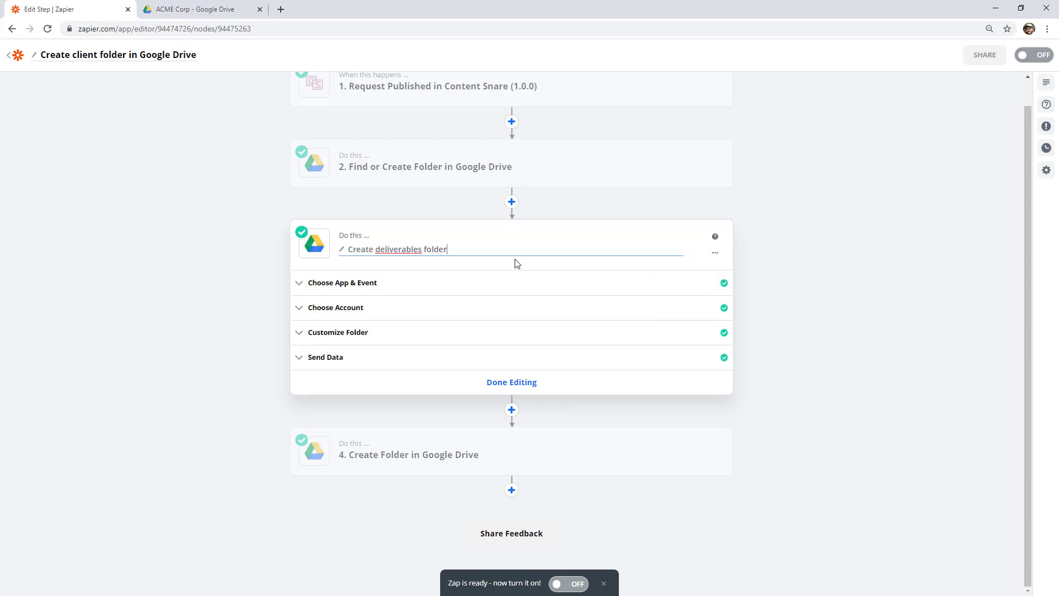
key("Return")
- Rename step 4 to 'Create files folder' and finish editing it
left_click(510, 381)
left_click(470, 356)
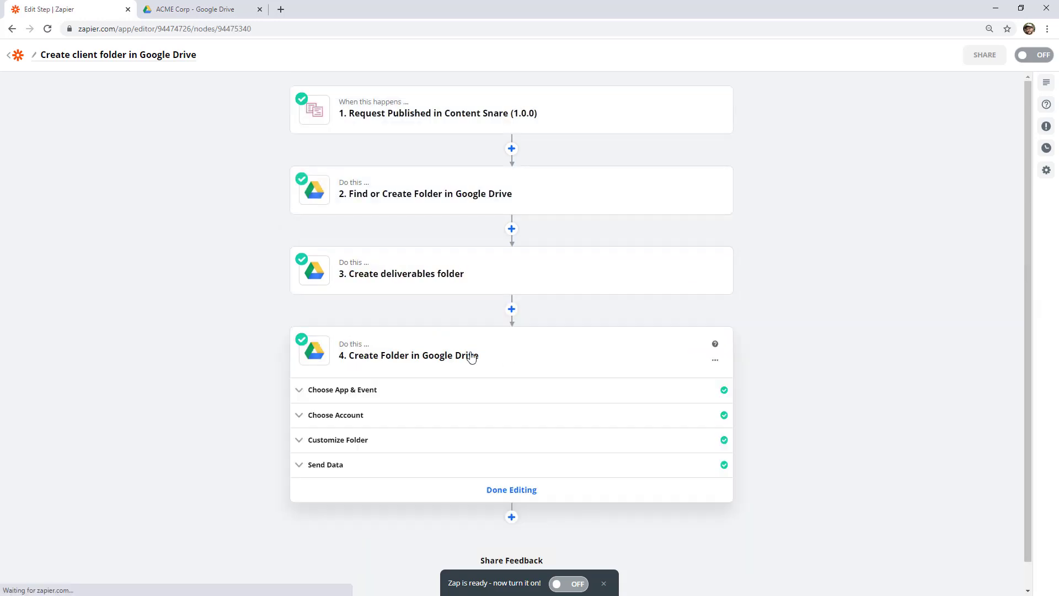
left_click(715, 333)
left_click(681, 353)
type("Create deliverables folder")
double_click(398, 330)
type("files")
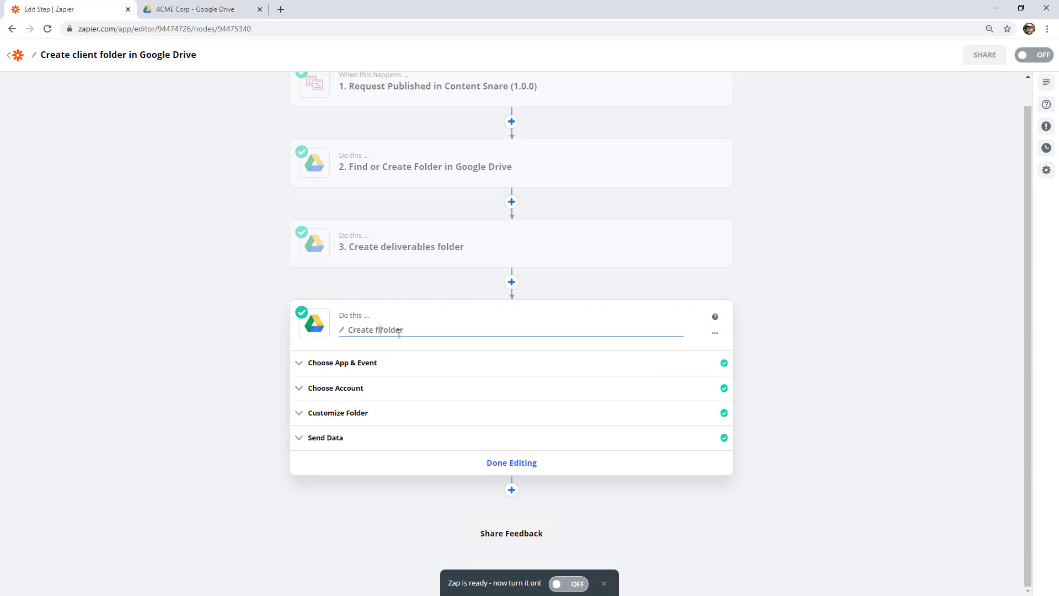
key("Return")
left_click(548, 461)
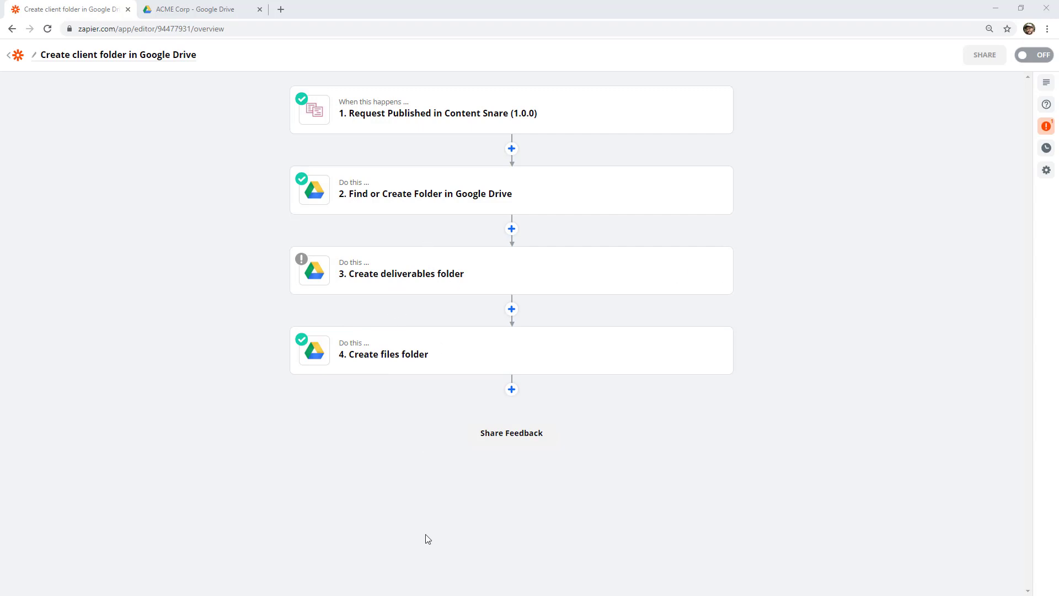
- Insert a Filter step between the Find or Create Folder step and the deliverables folder step
left_click(513, 230)
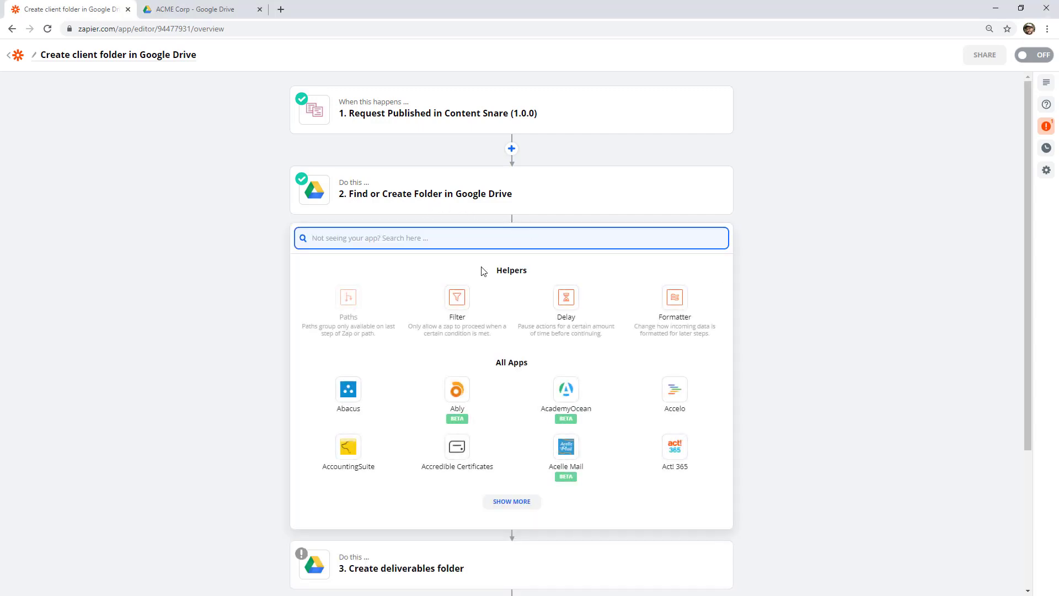
left_click(433, 316)
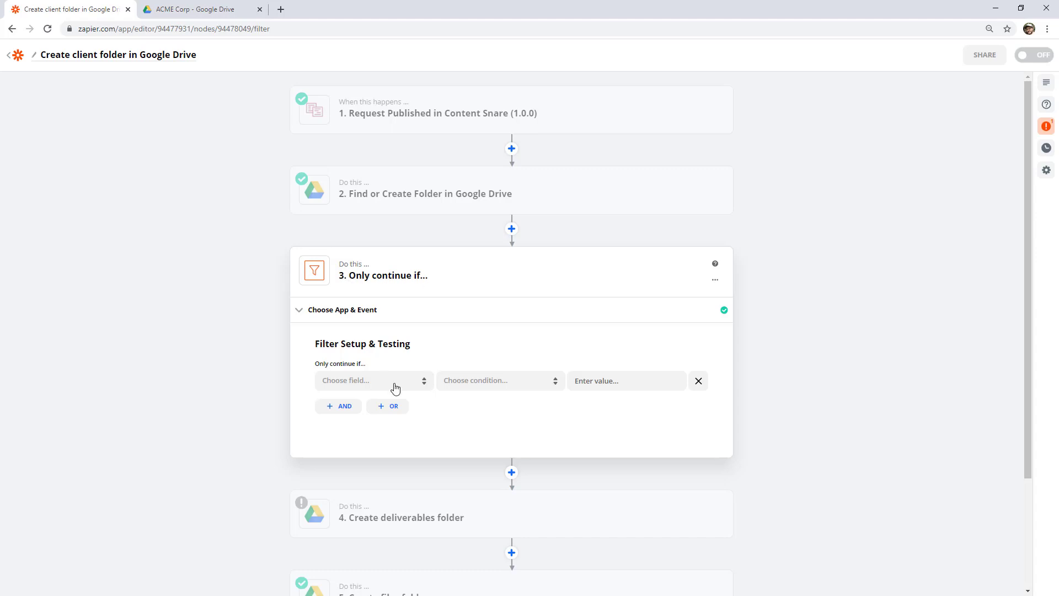
scroll(408, 397, "down", 2)
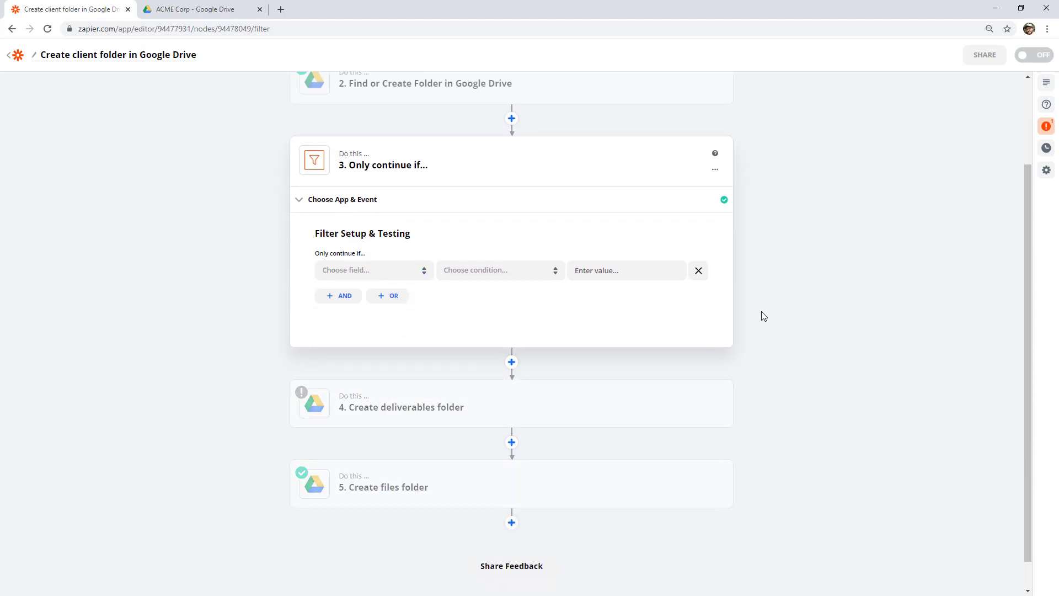
scroll(760, 314, "up", 2)
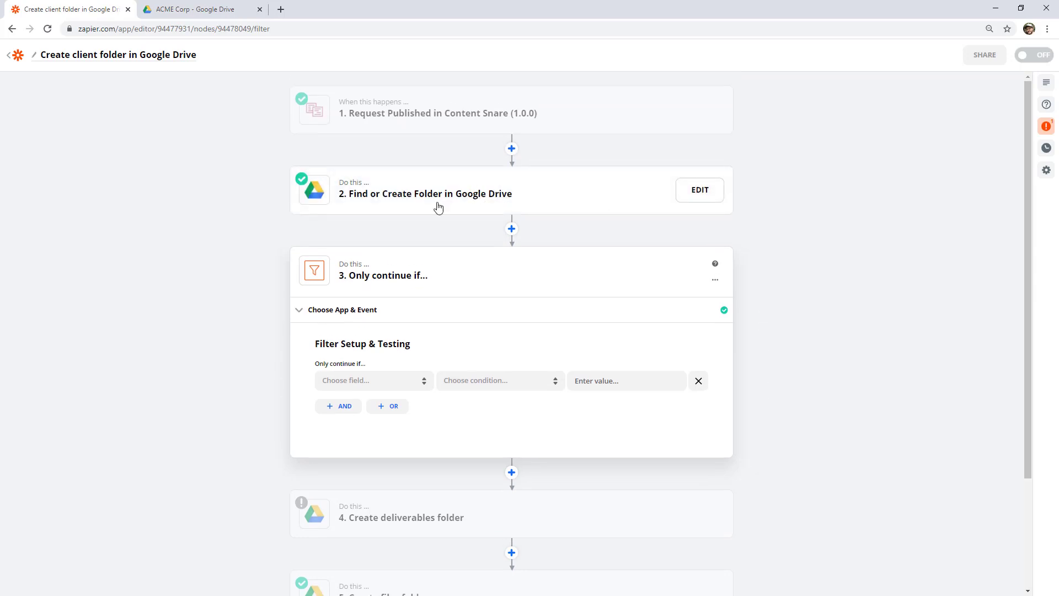
- Set the filter field to step 2's Zap Data Was Found
left_click(378, 388)
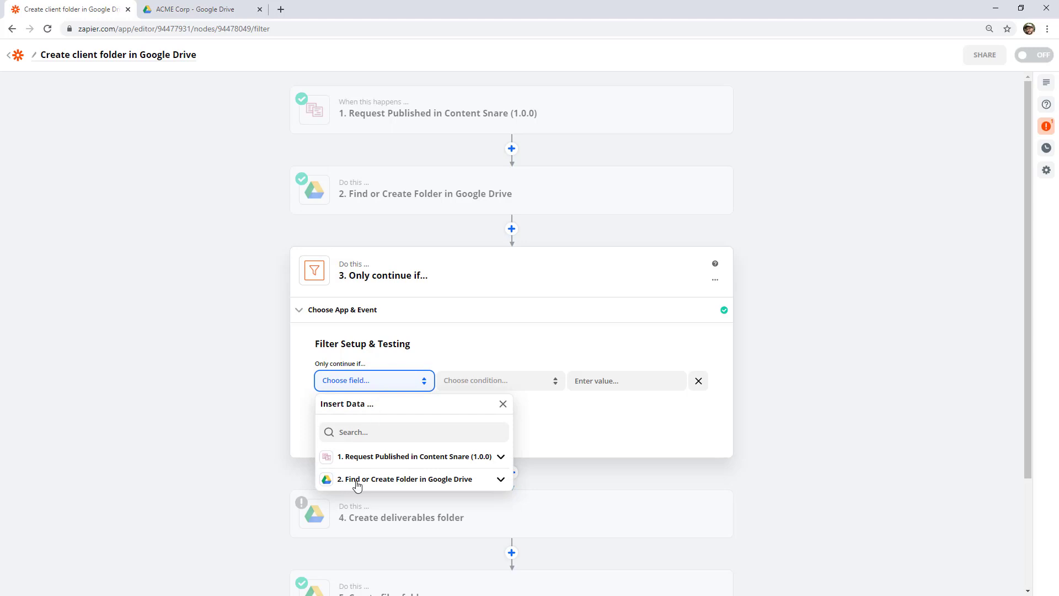
scroll(380, 484, "down", 1)
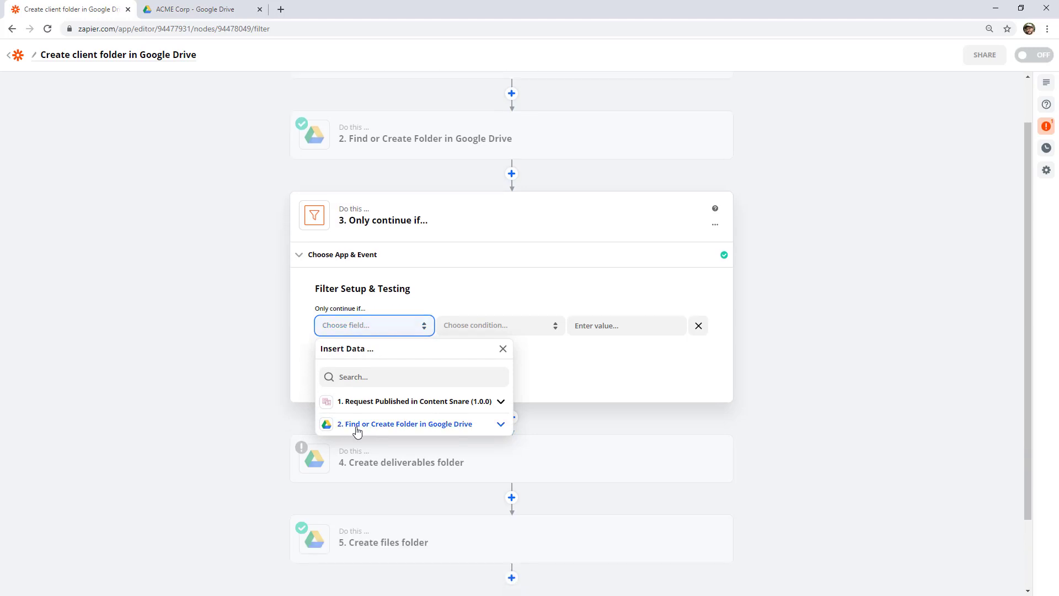
left_click(365, 431)
left_click(355, 496)
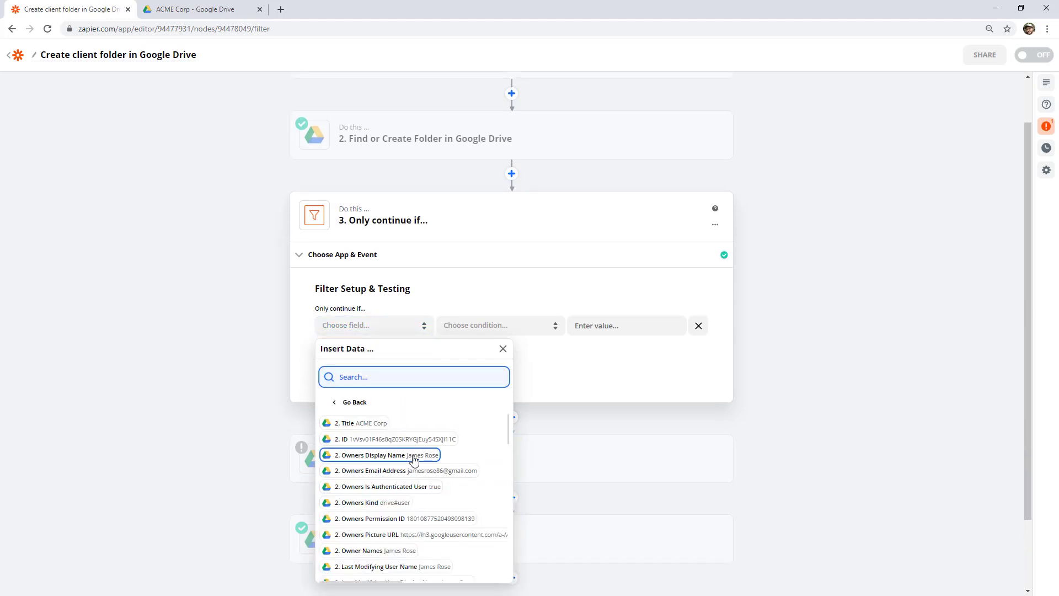
type("zap")
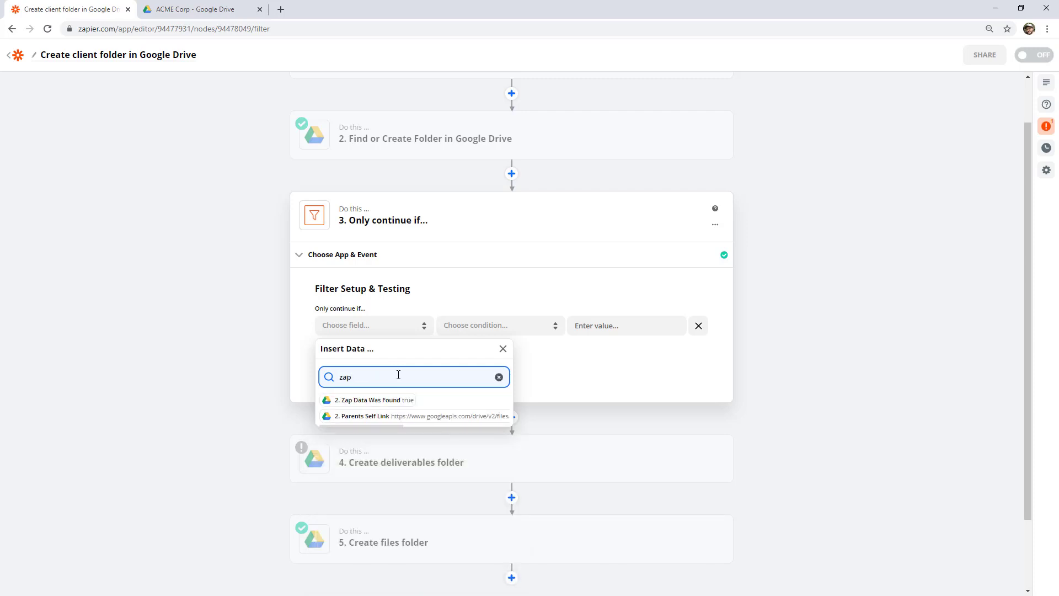
left_click(369, 402)
- Add the condition (Text) Exactly matches 'false', test the filter, and finish editing
left_click(469, 326)
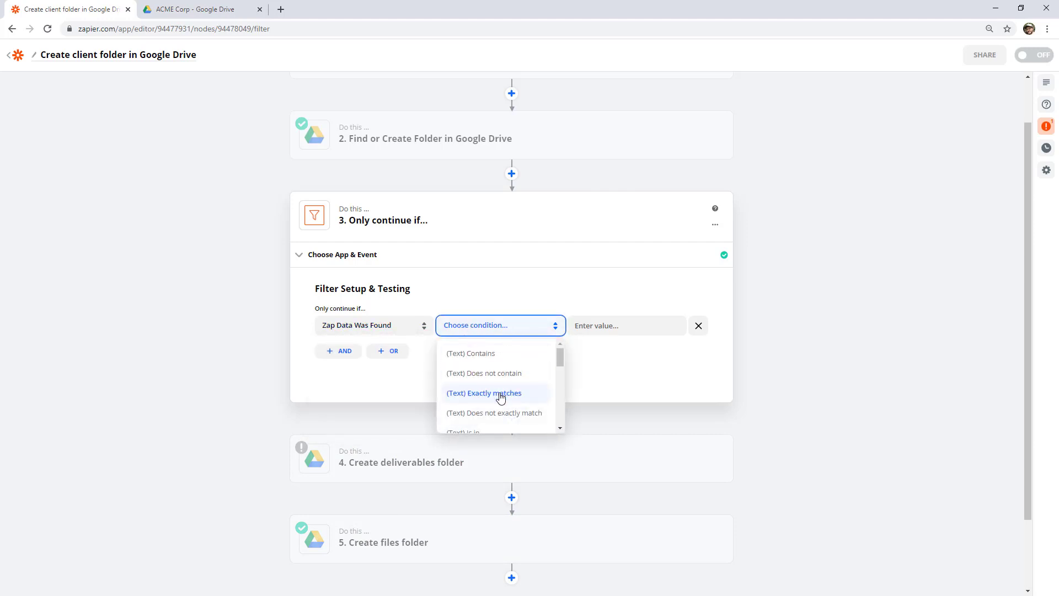
left_click(500, 393)
left_click(625, 333)
type("false")
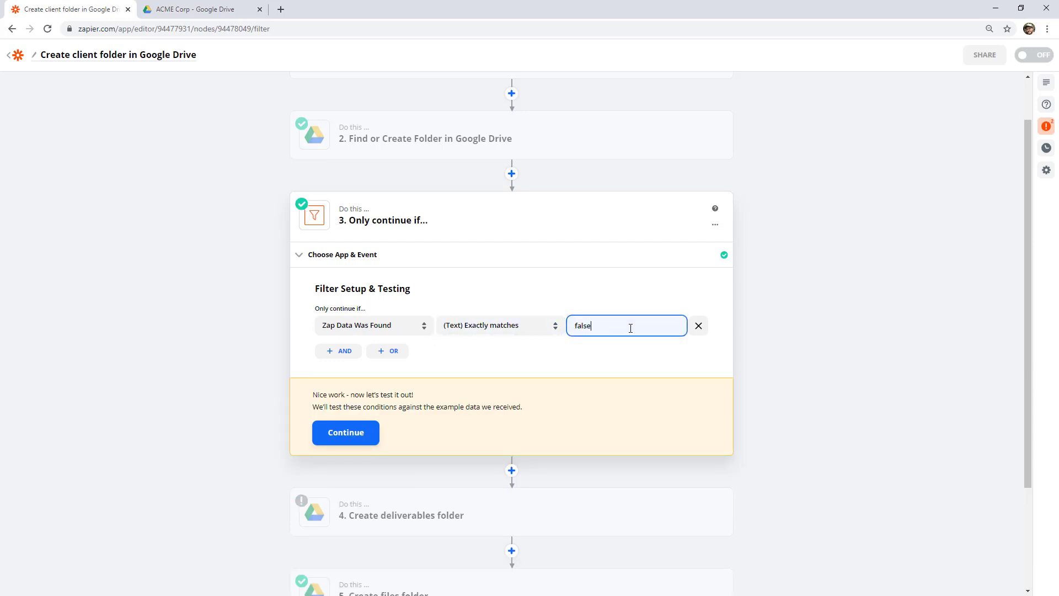
left_click(346, 432)
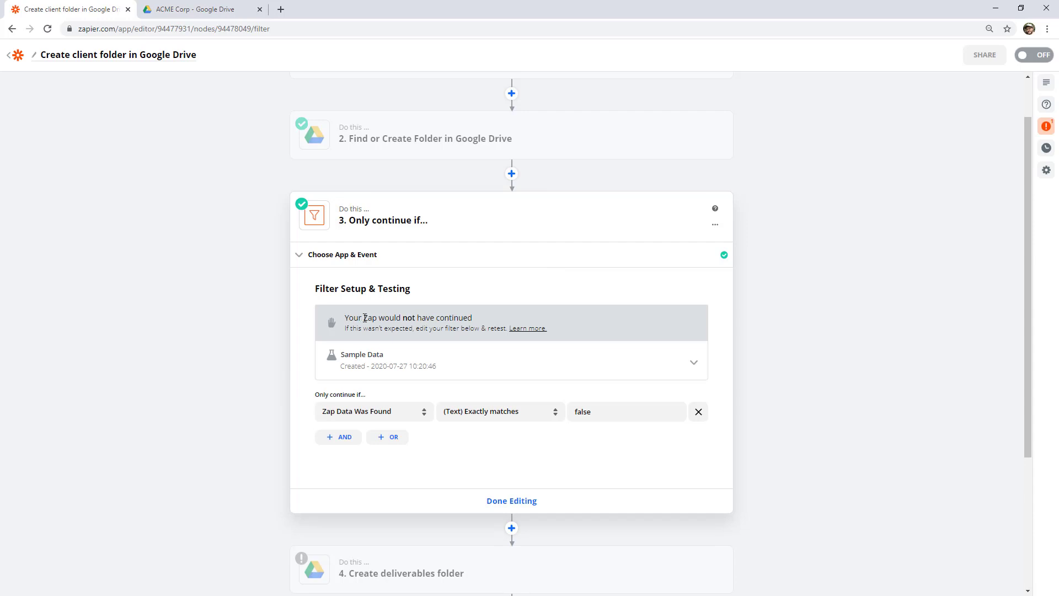
left_click_drag(364, 319, 466, 319)
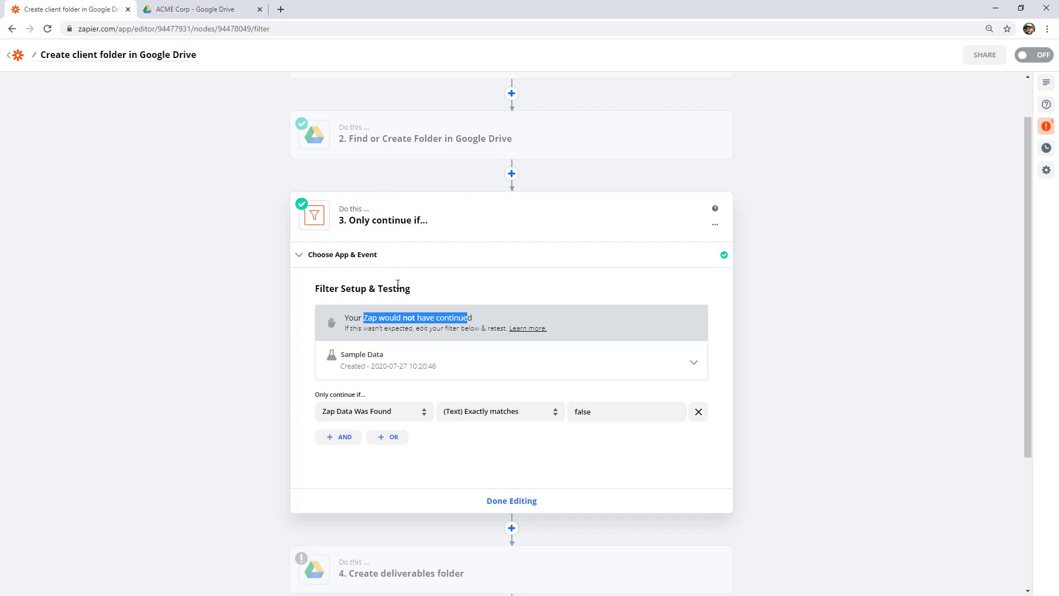
left_click(536, 505)
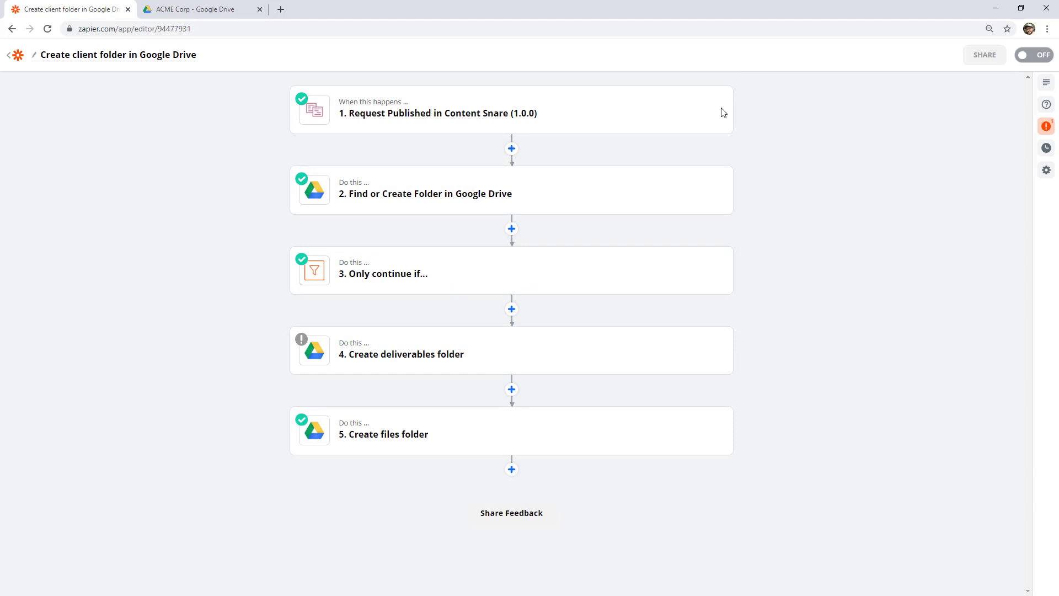
- Go up from ACME Corp to Client Folders in Drive, then reopen the filter step in Zapier
left_click(235, 9)
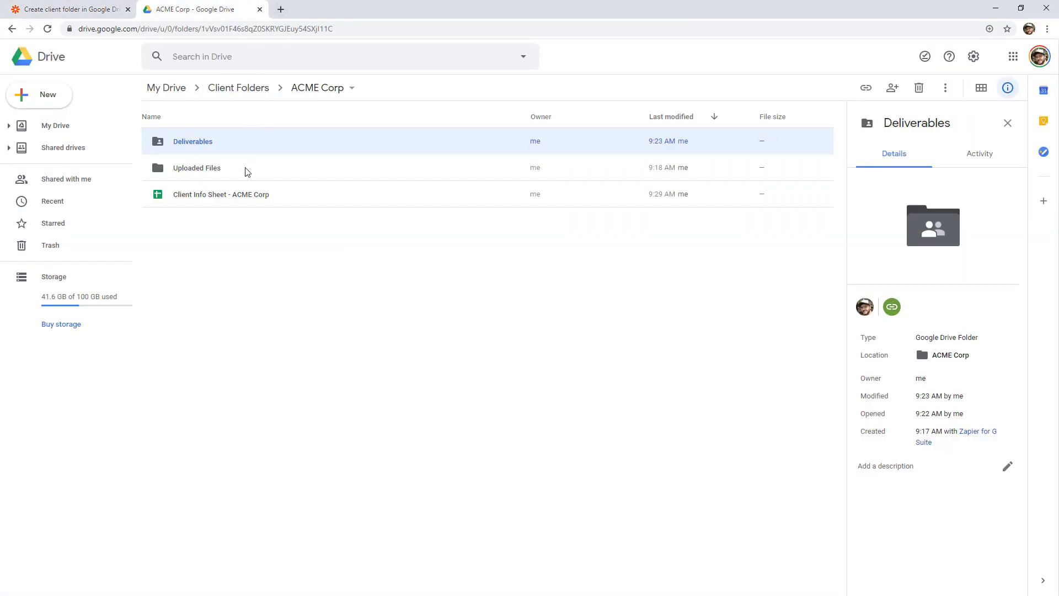
left_click(245, 88)
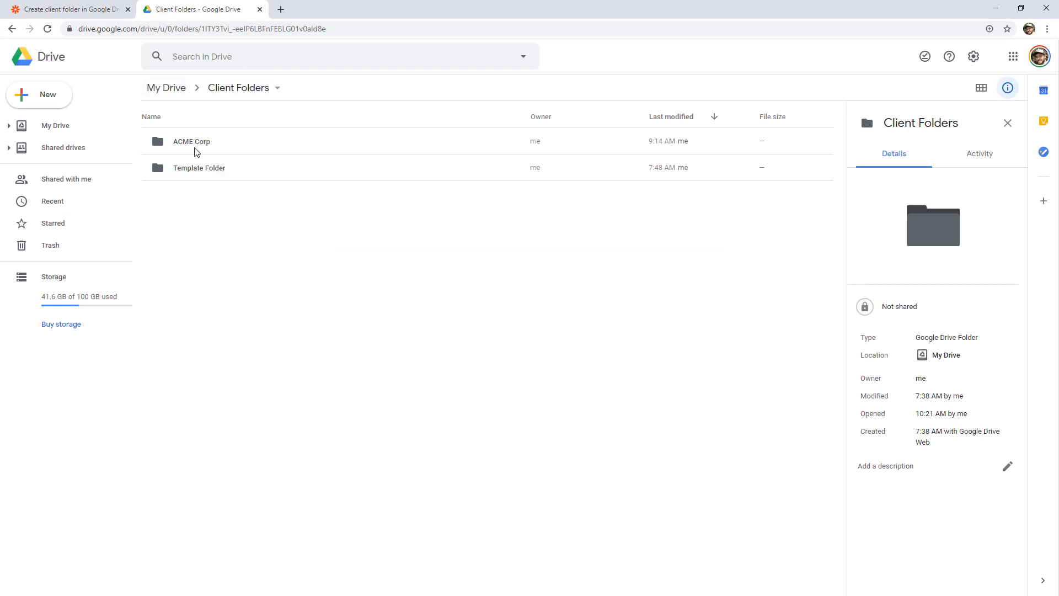
left_click(99, 8)
left_click(390, 261)
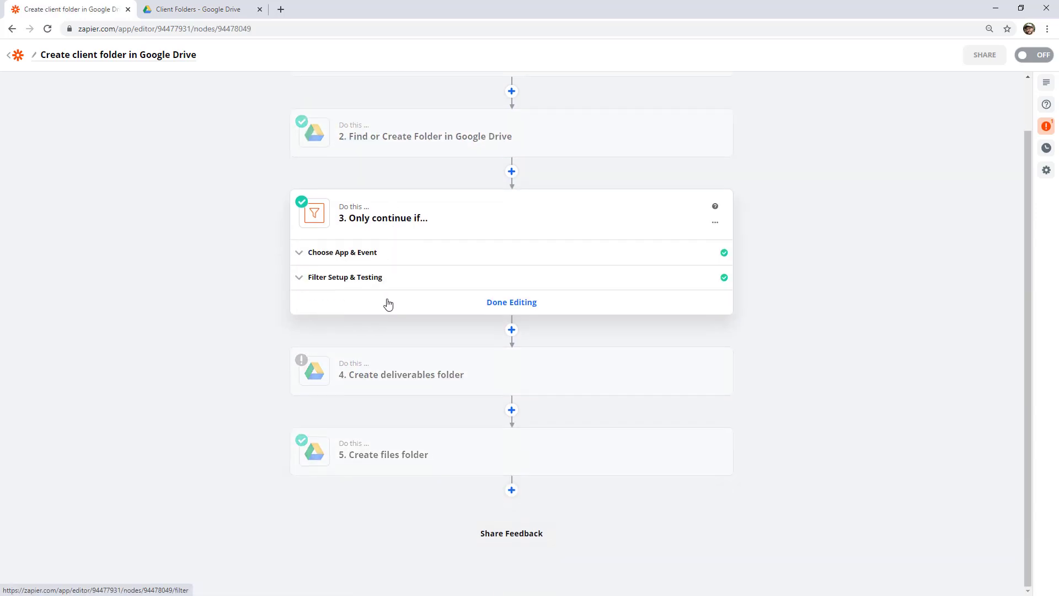
- Re-test the Only continue if filter, which again stops on Zap Data Was Found = false
left_click(367, 277)
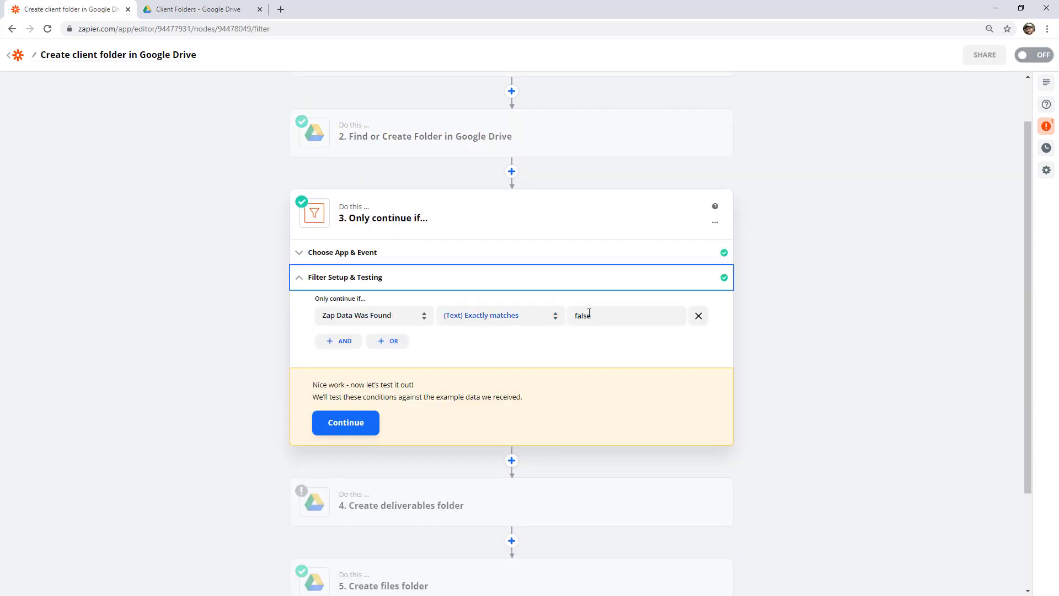
left_click(600, 314)
scroll(728, 326, "down", 2)
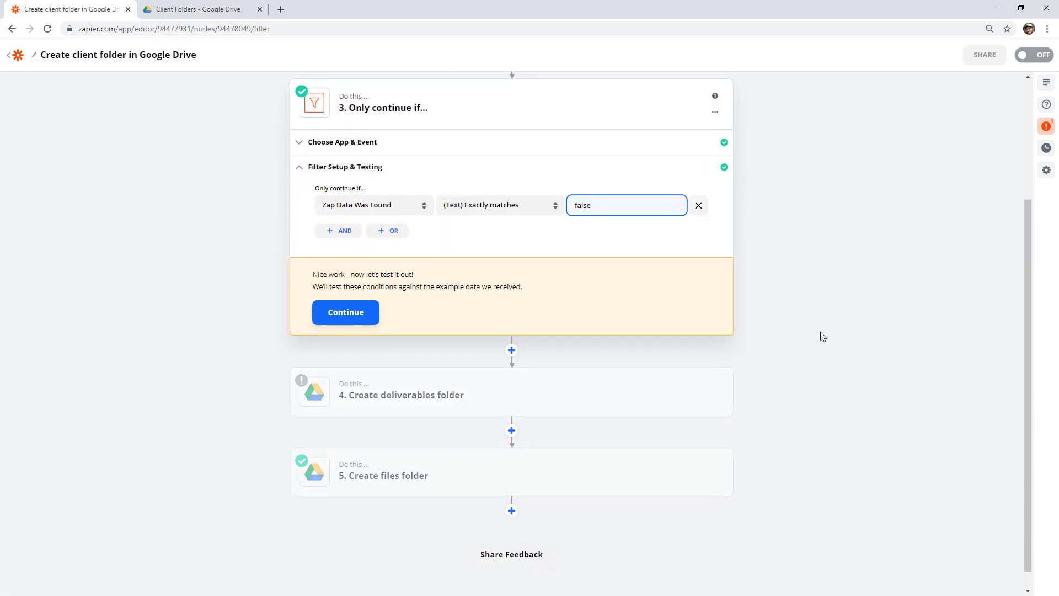
left_click(375, 312)
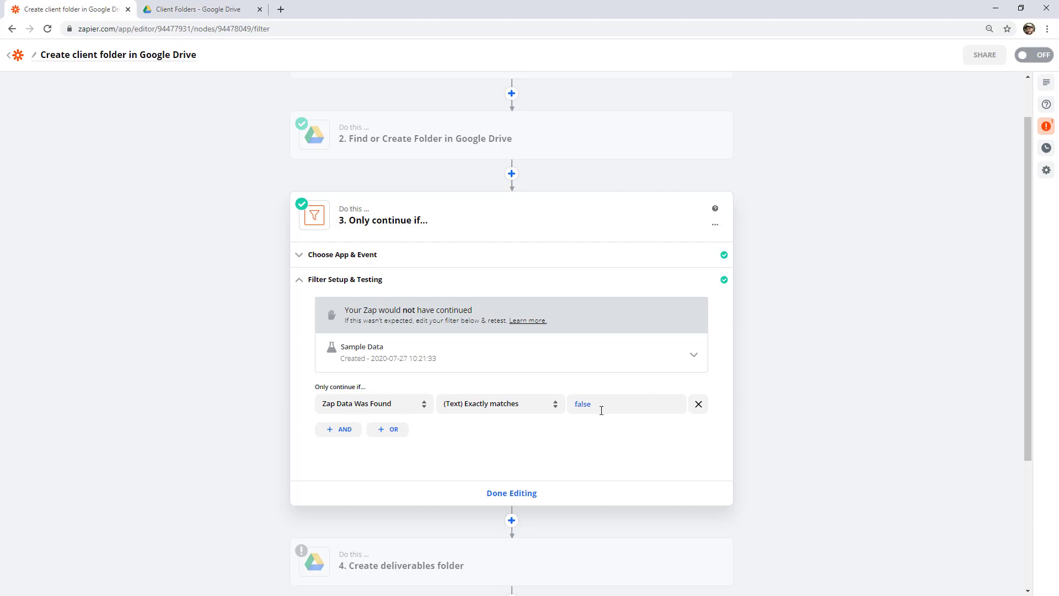
scroll(824, 320, "down", 3)
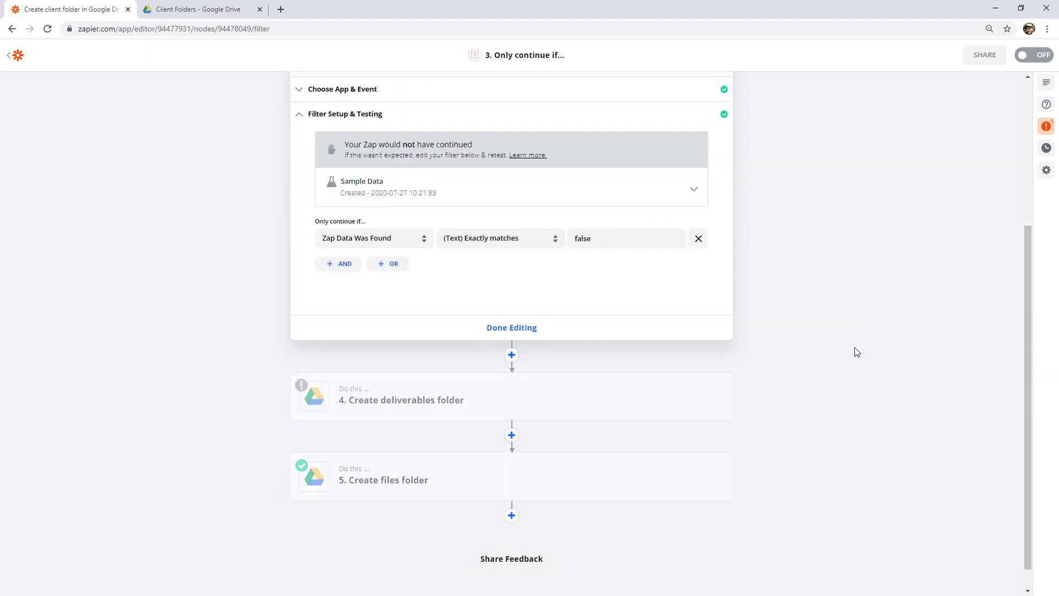
scroll(855, 276, "up", 3)
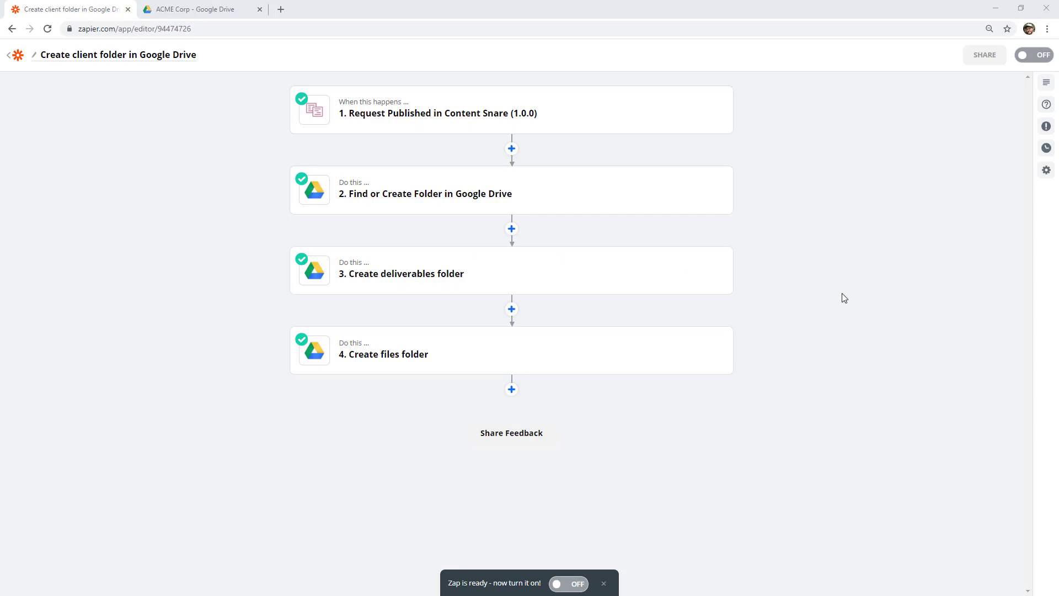
- Add a Google Drive step after Create files folder using the Add File Sharing Preference event
left_click(511, 389)
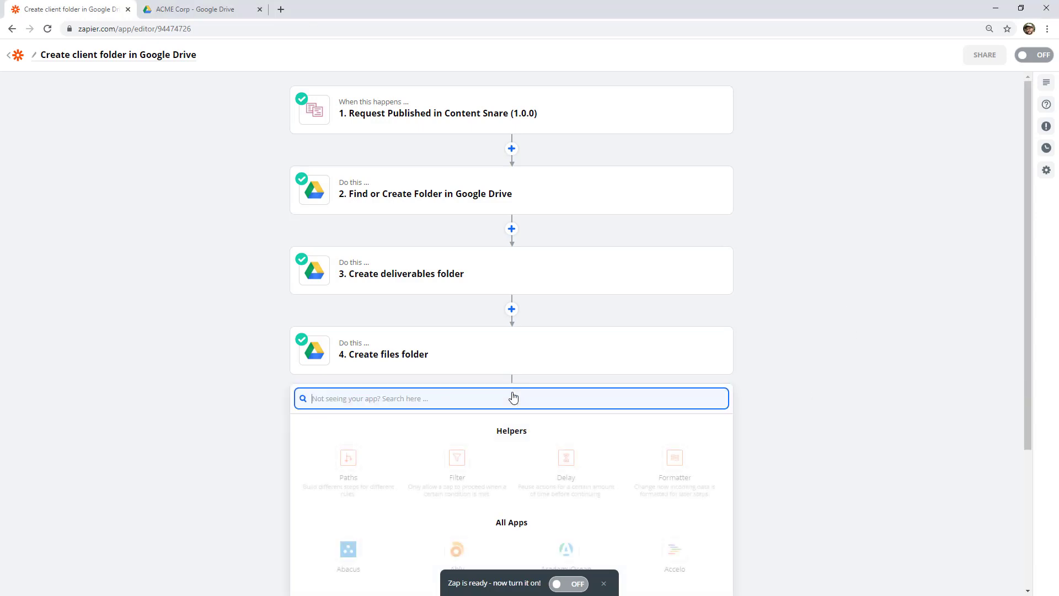
type("drive")
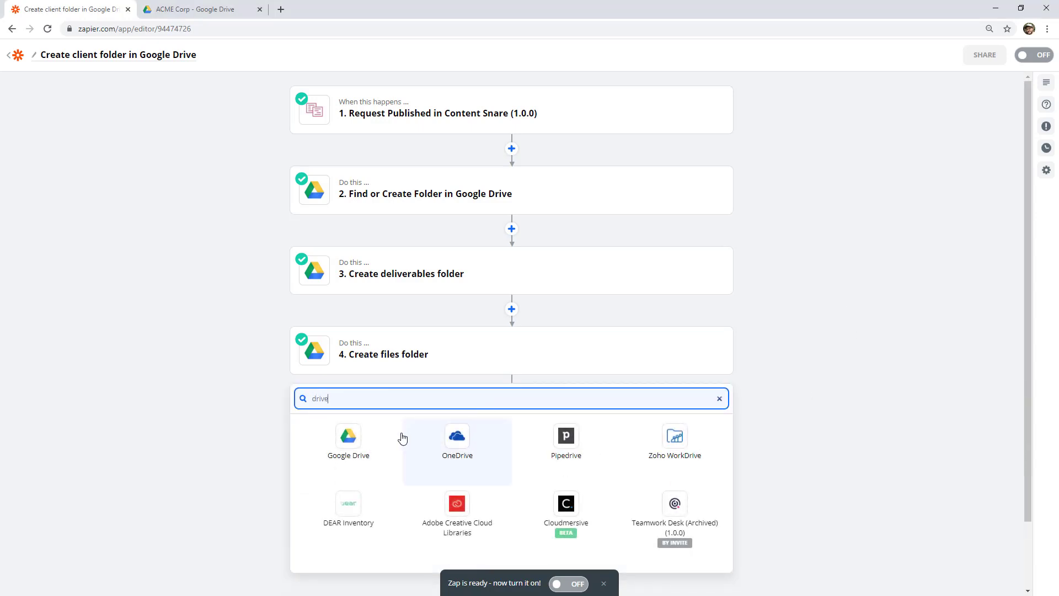
left_click(349, 446)
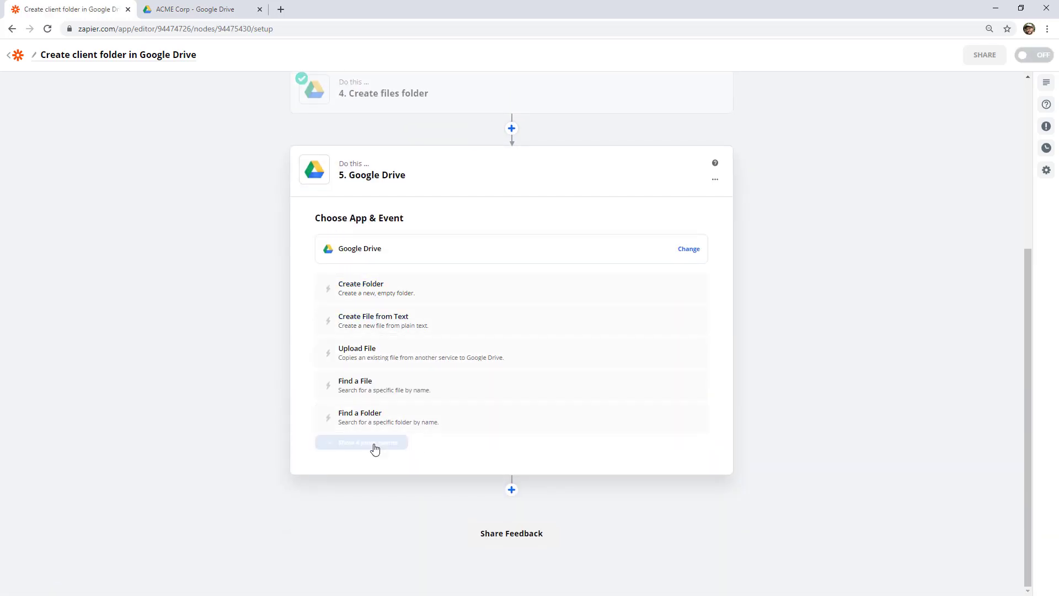
left_click(374, 445)
left_click(374, 445)
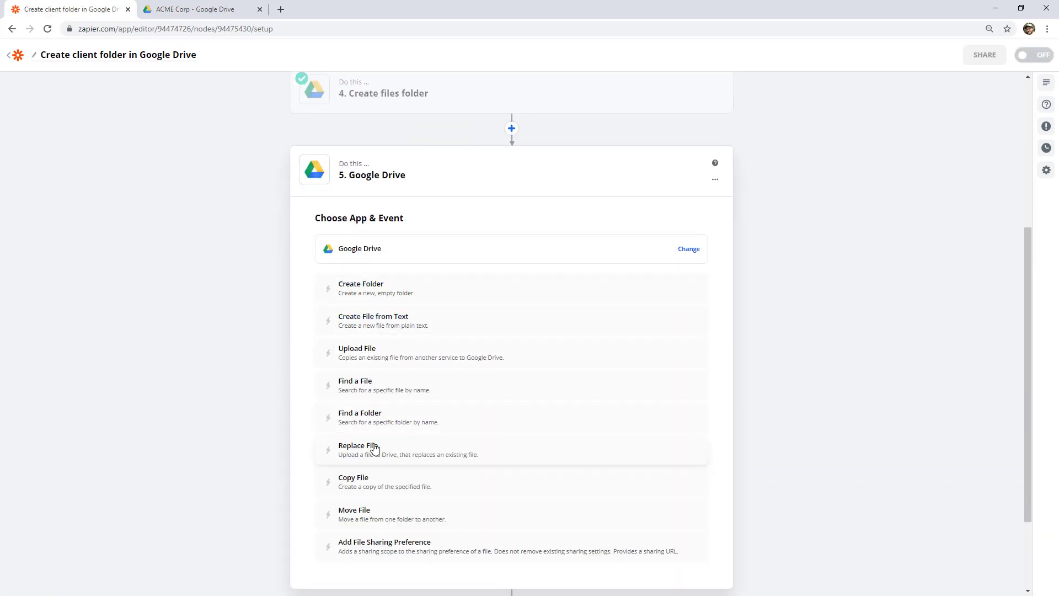
scroll(331, 496, "down", 1)
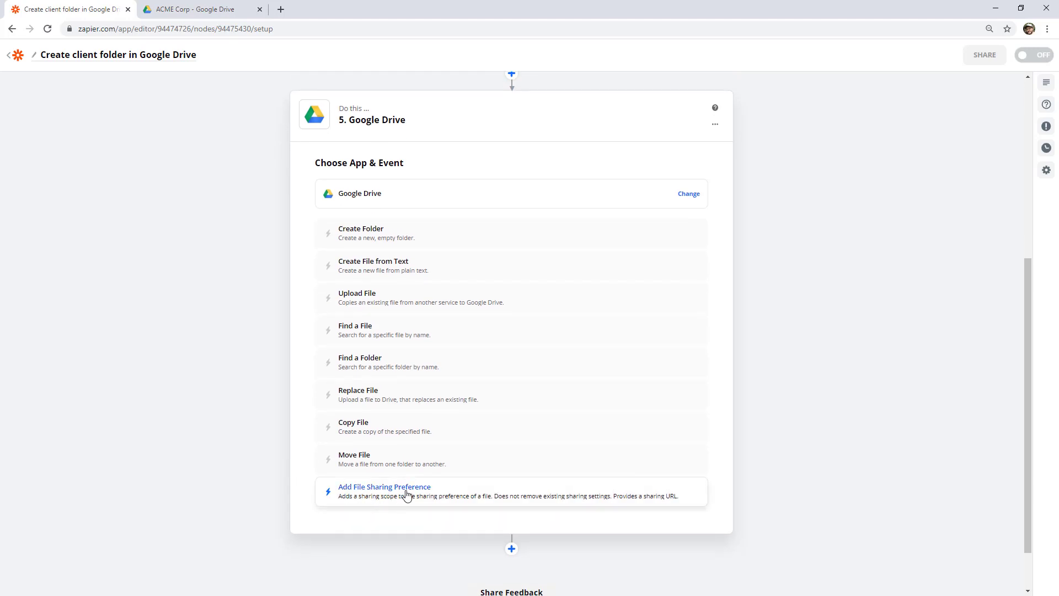
left_click(436, 495)
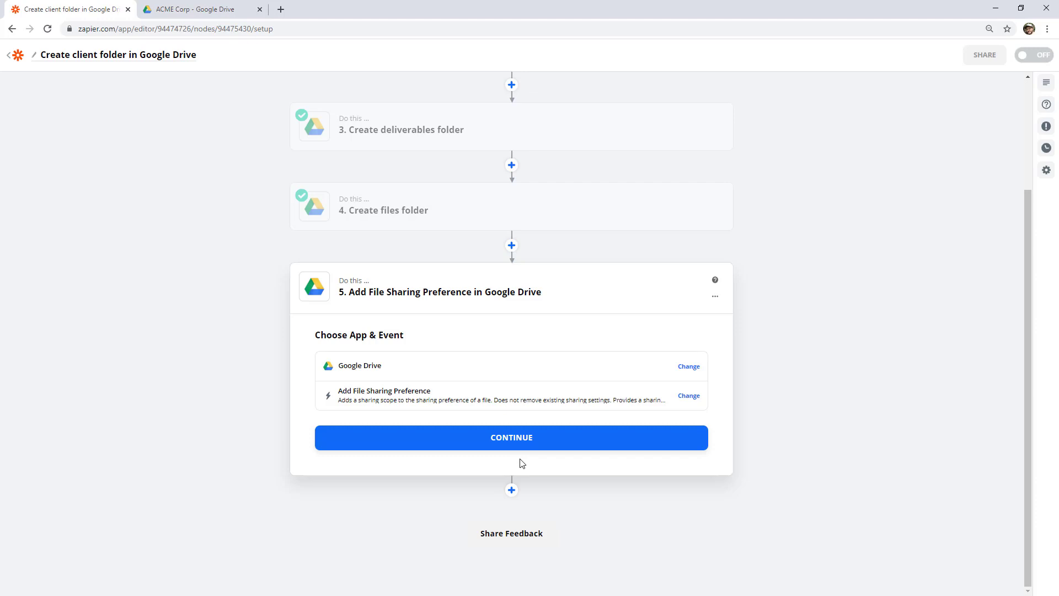
- Confirm the Add File Sharing Preference event and connect the Google Drive account
left_click(515, 438)
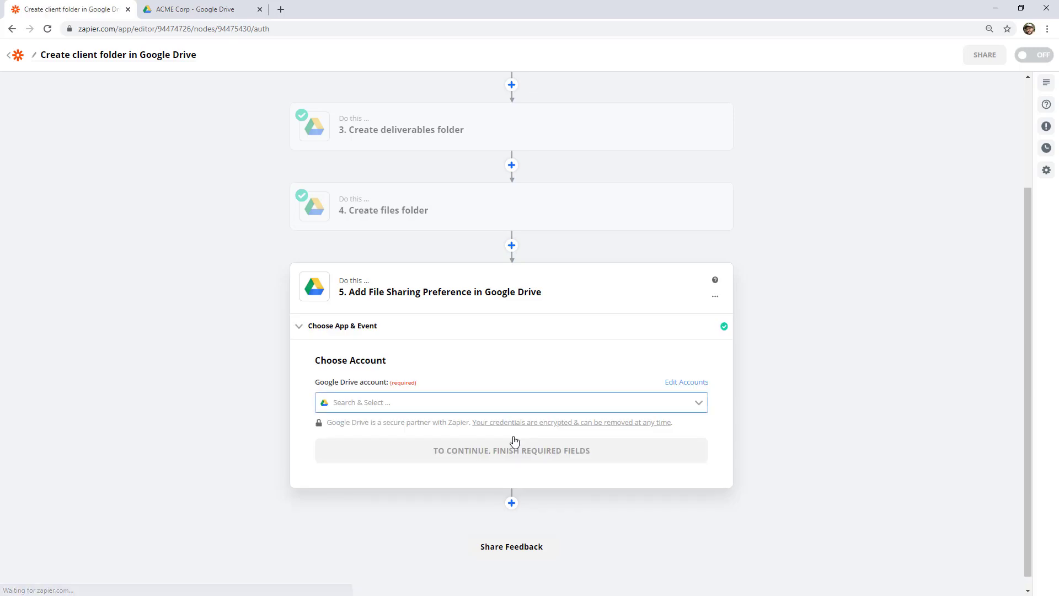
left_click(513, 402)
left_click(447, 453)
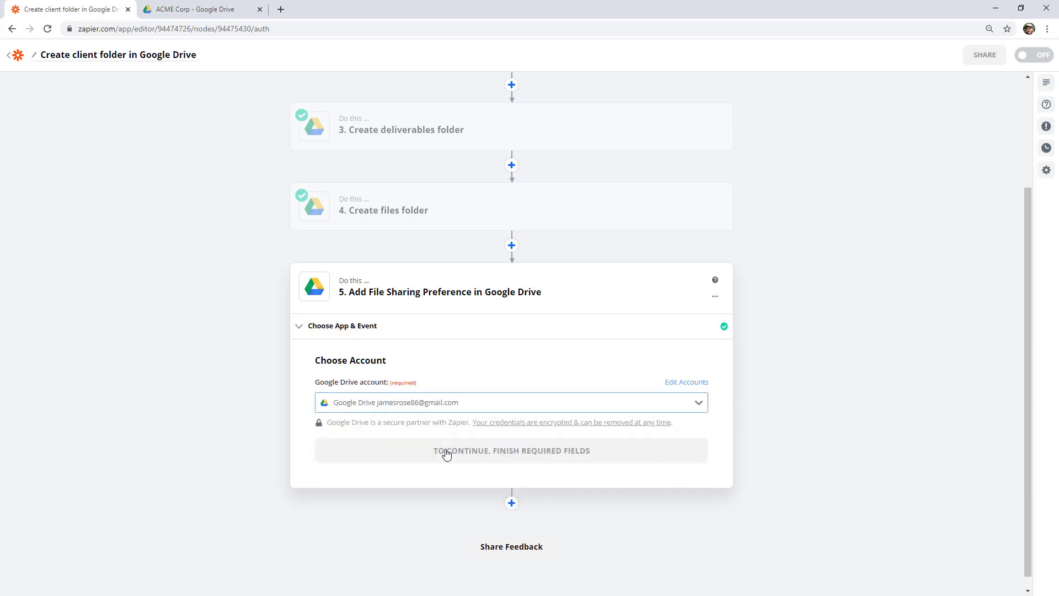
left_click(523, 458)
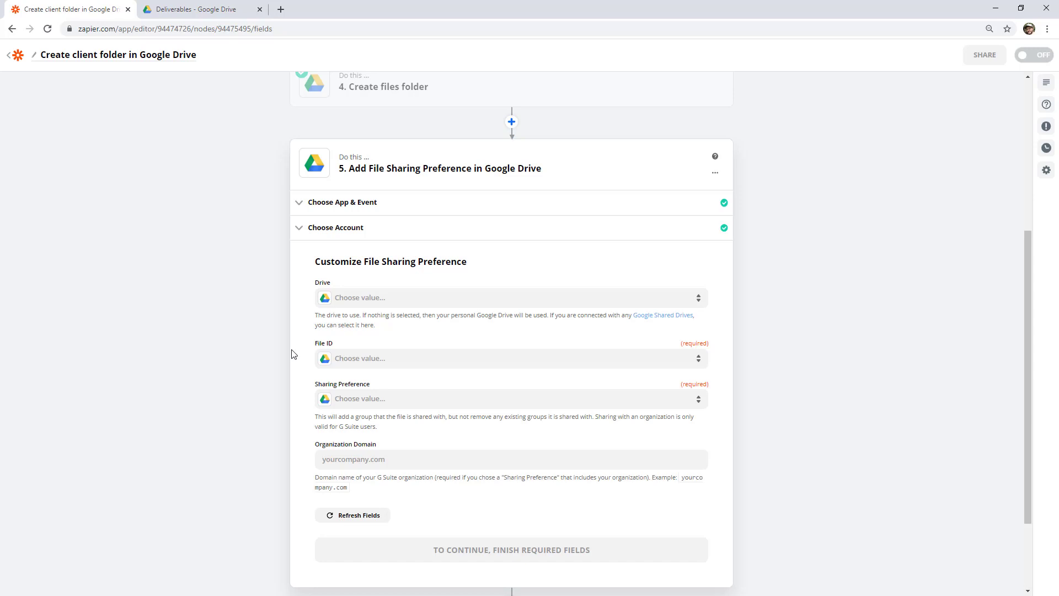
- Set File ID to the folder ID from the Create deliverables folder step
left_click(374, 362)
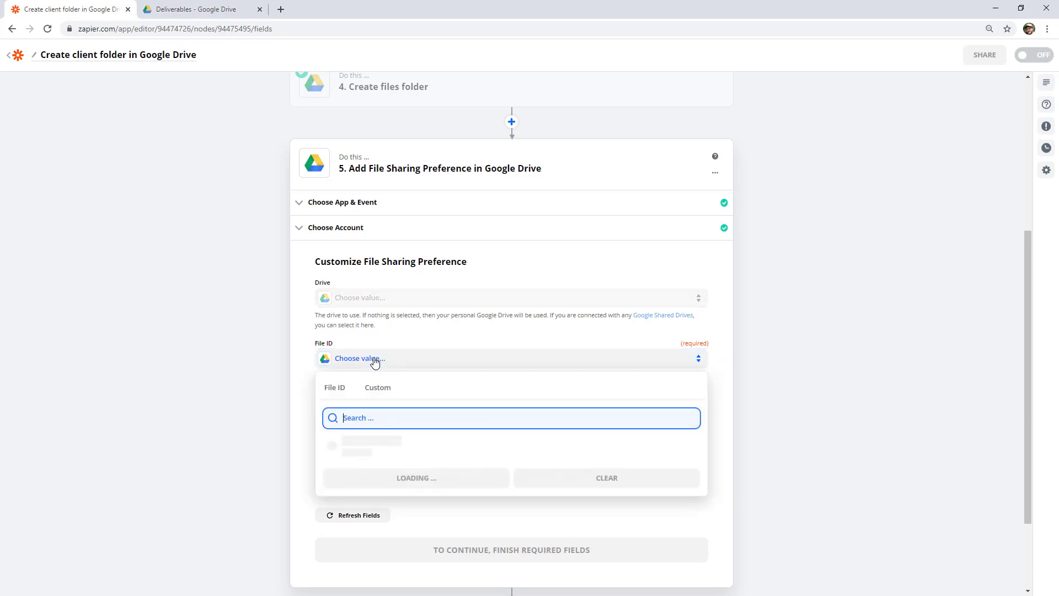
left_click(380, 393)
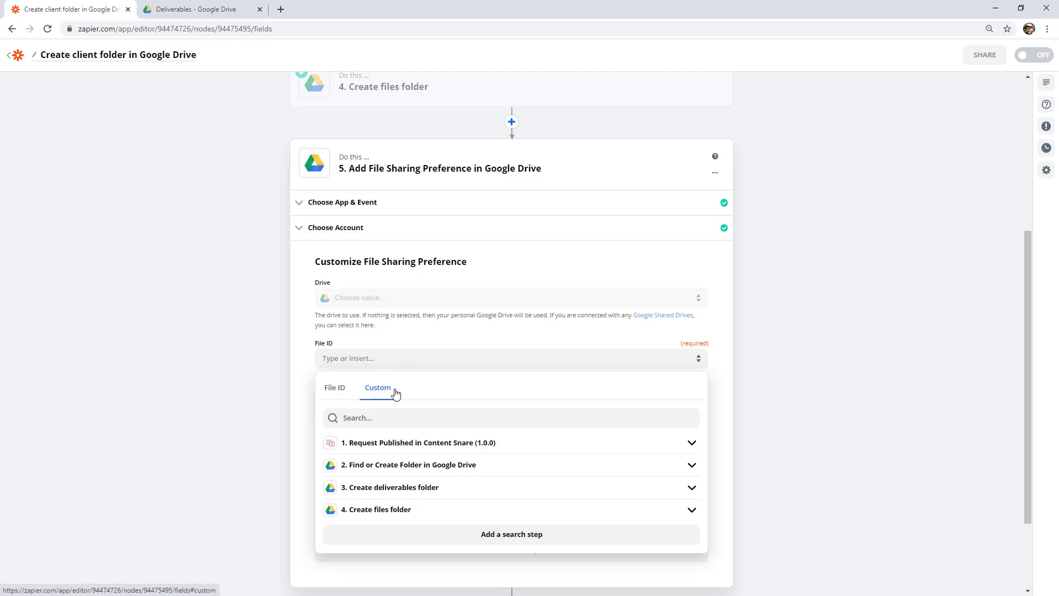
left_click(429, 488)
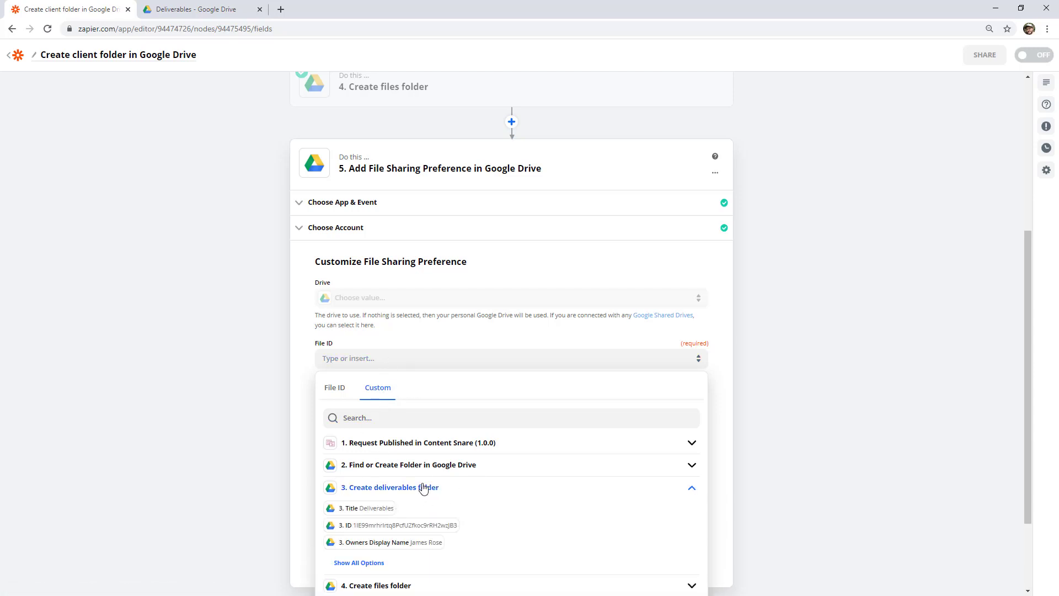
left_click(361, 525)
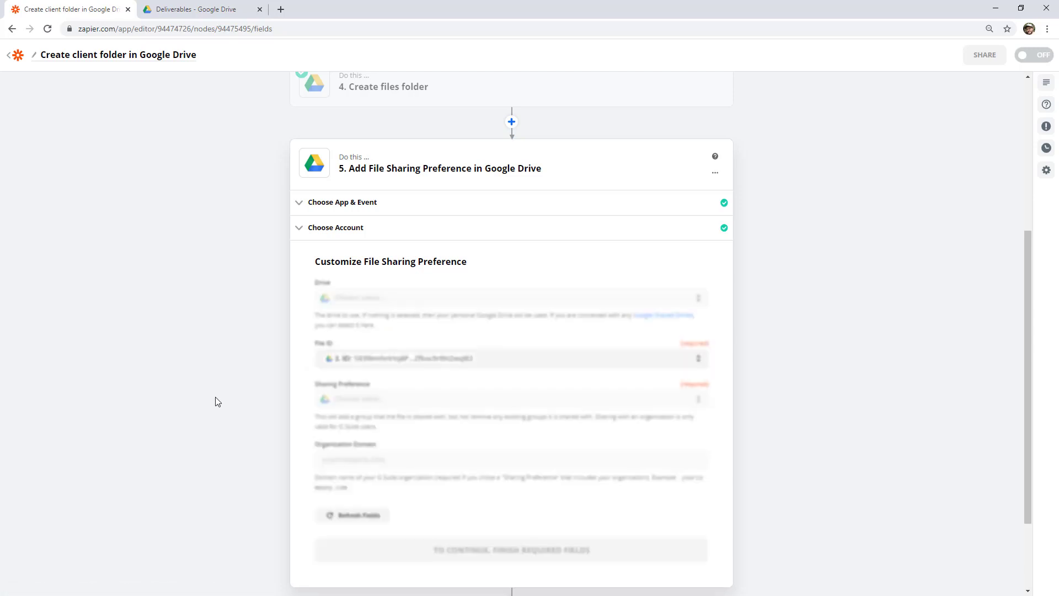
scroll(309, 347, "down", 2)
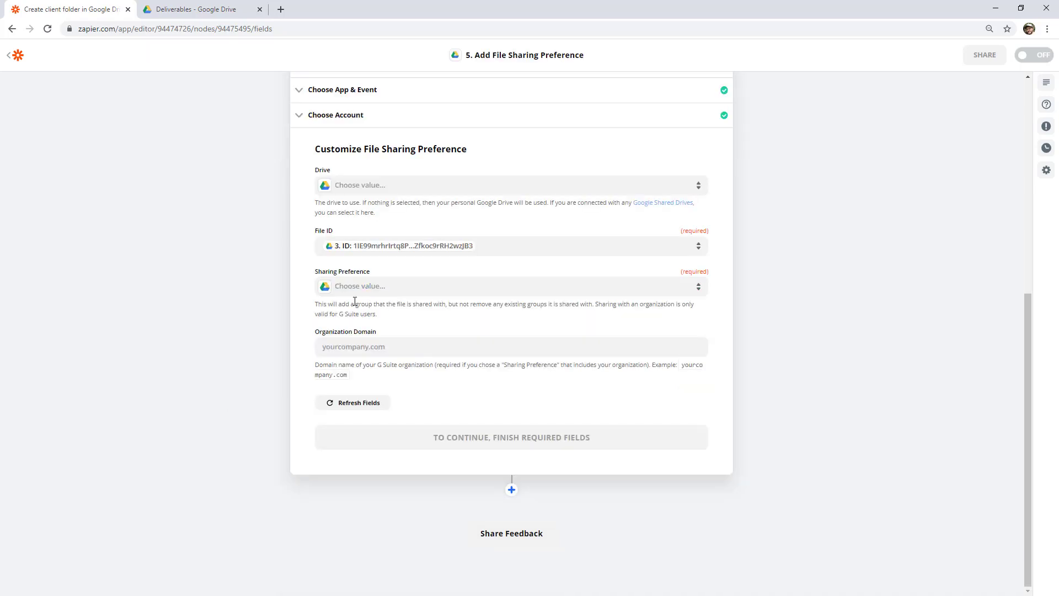
- Set sharing to 'Anyone on the internet who has the link can view', test, and check Drive's ACME Corp folder
left_click(361, 287)
scroll(430, 392, "down", 2)
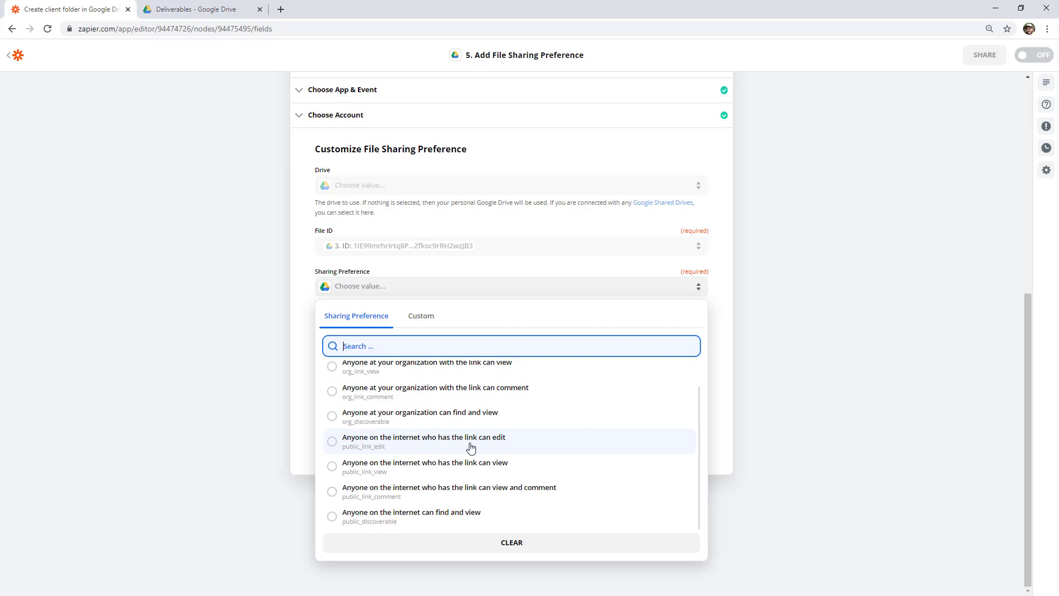
left_click(433, 468)
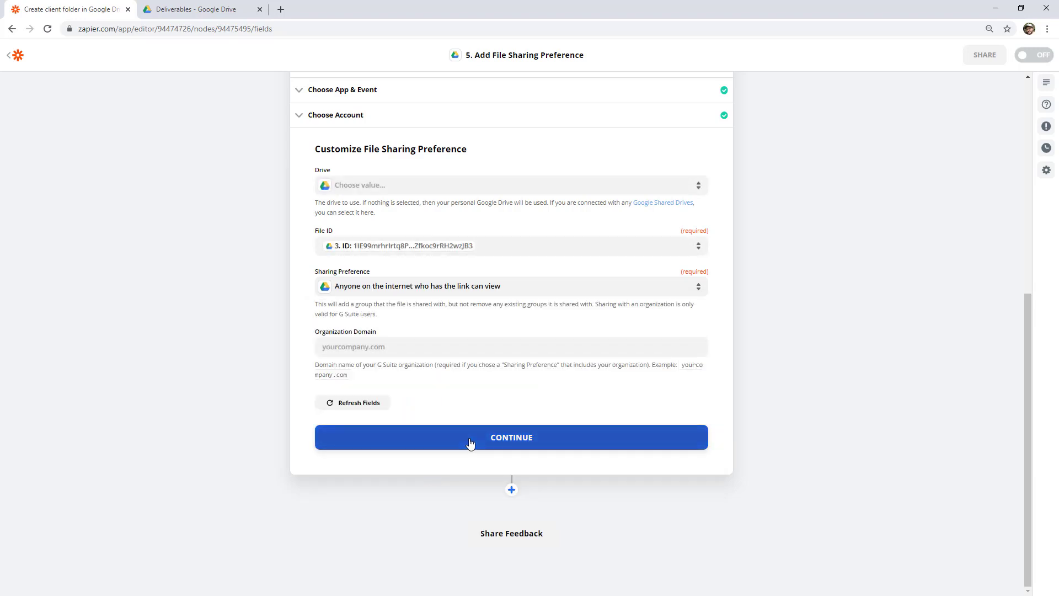
left_click(471, 442)
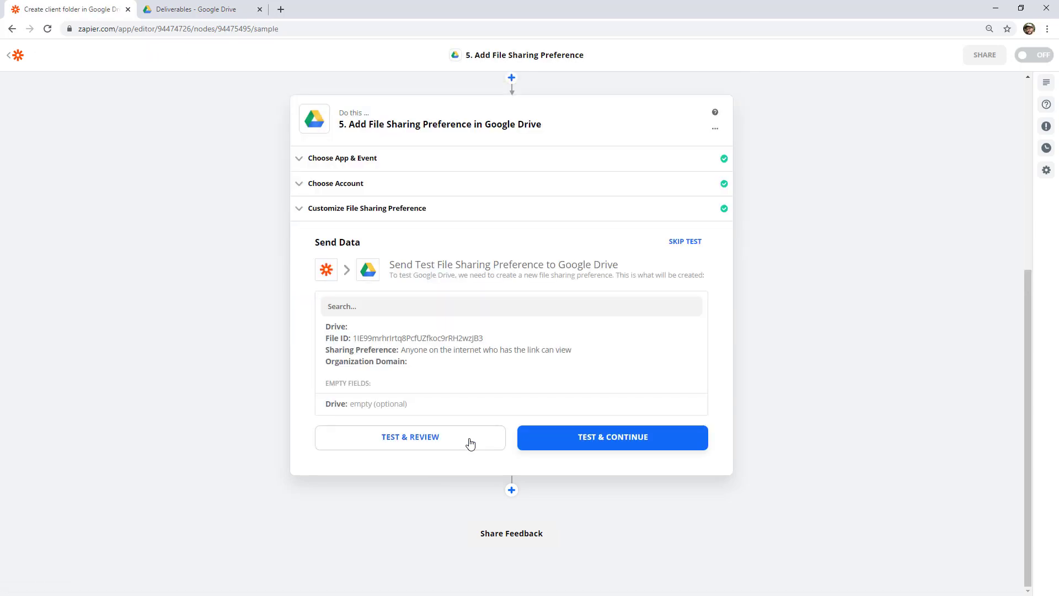
left_click(422, 444)
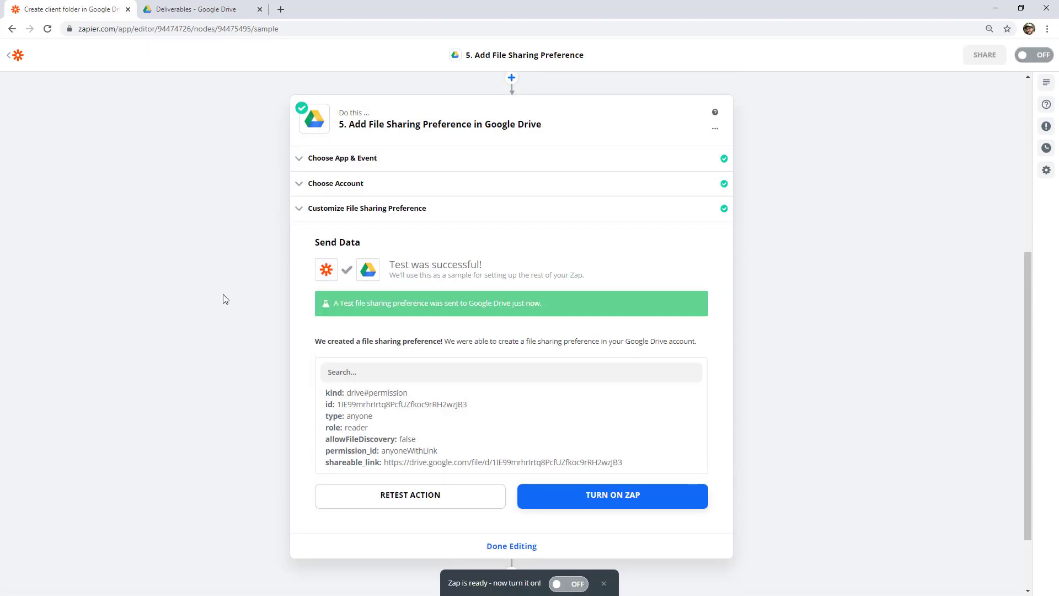
left_click(180, 15)
left_click(309, 88)
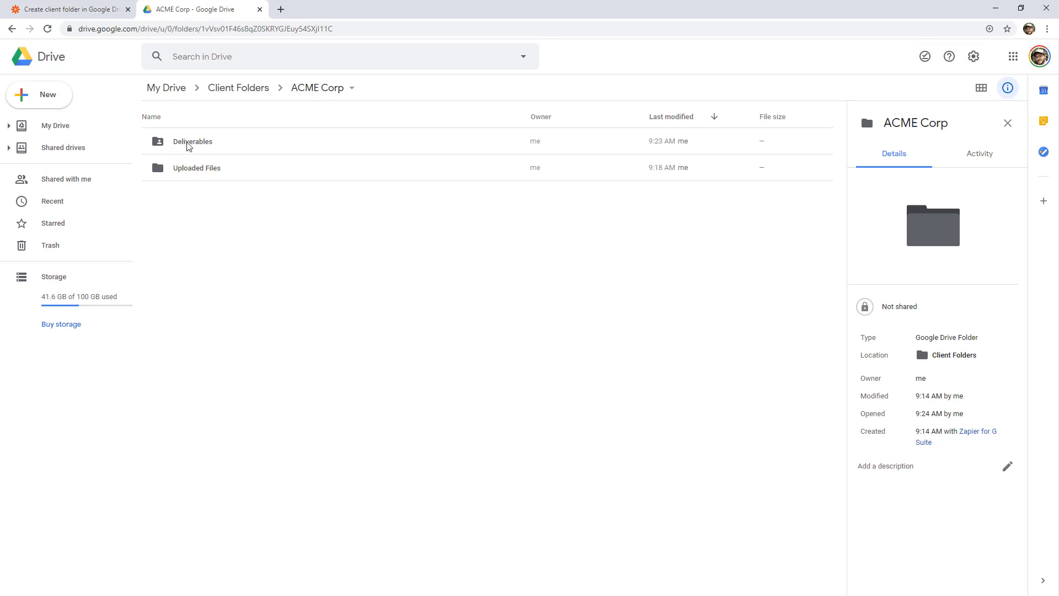
- Check Deliverables' share settings show anyone with the link can view, then return to Zapier
right_click(169, 145)
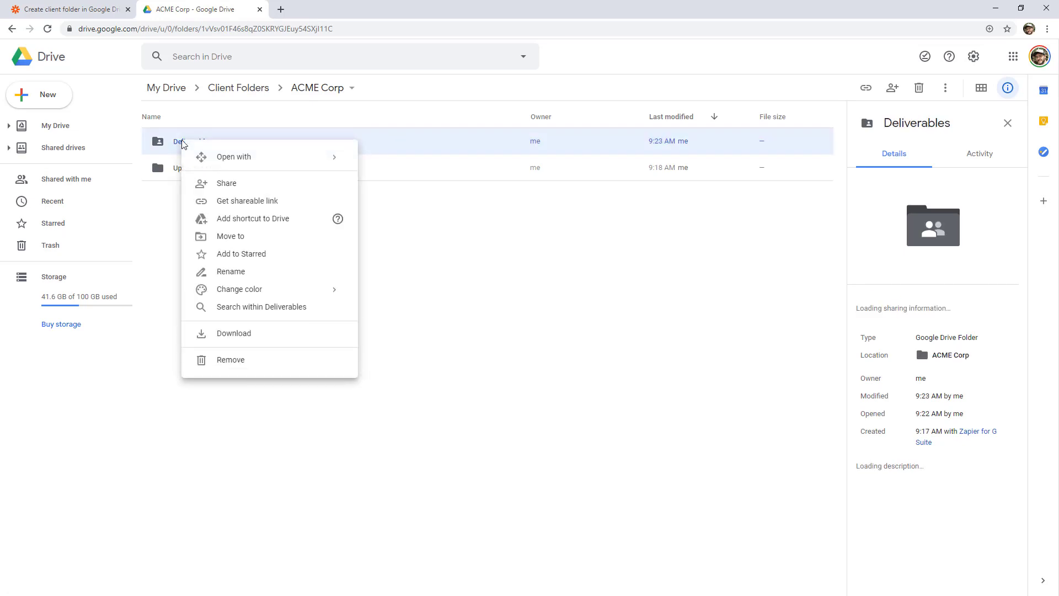
left_click(231, 182)
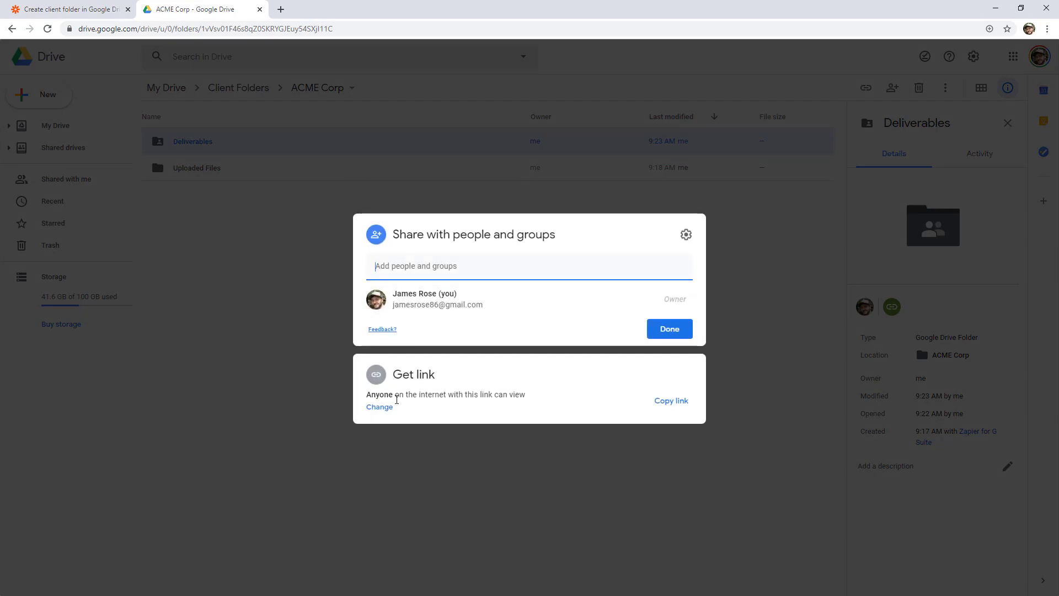
left_click_drag(397, 398, 524, 395)
left_click(475, 461)
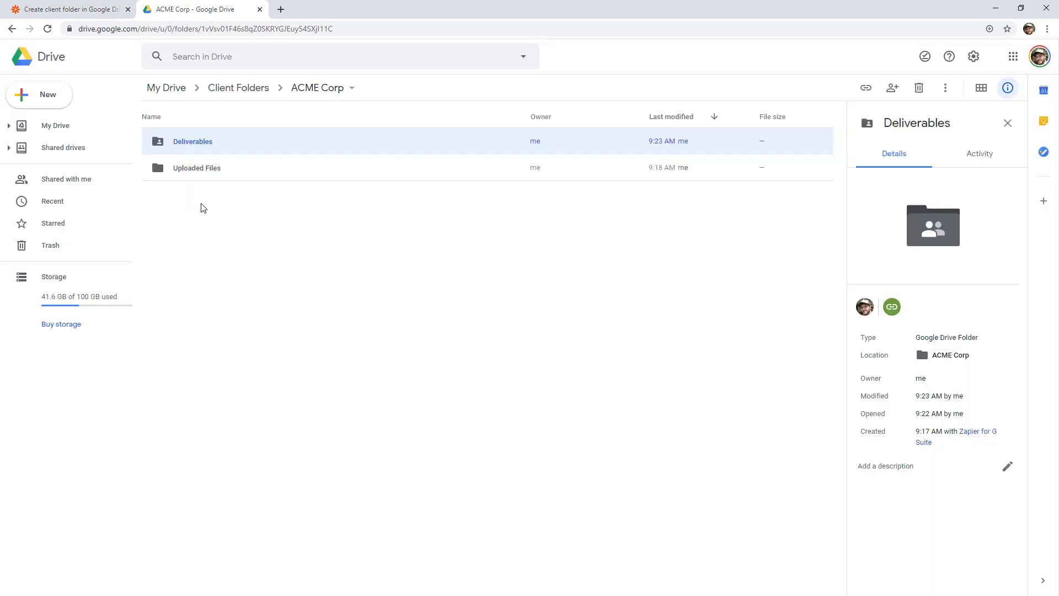
left_click(106, 6)
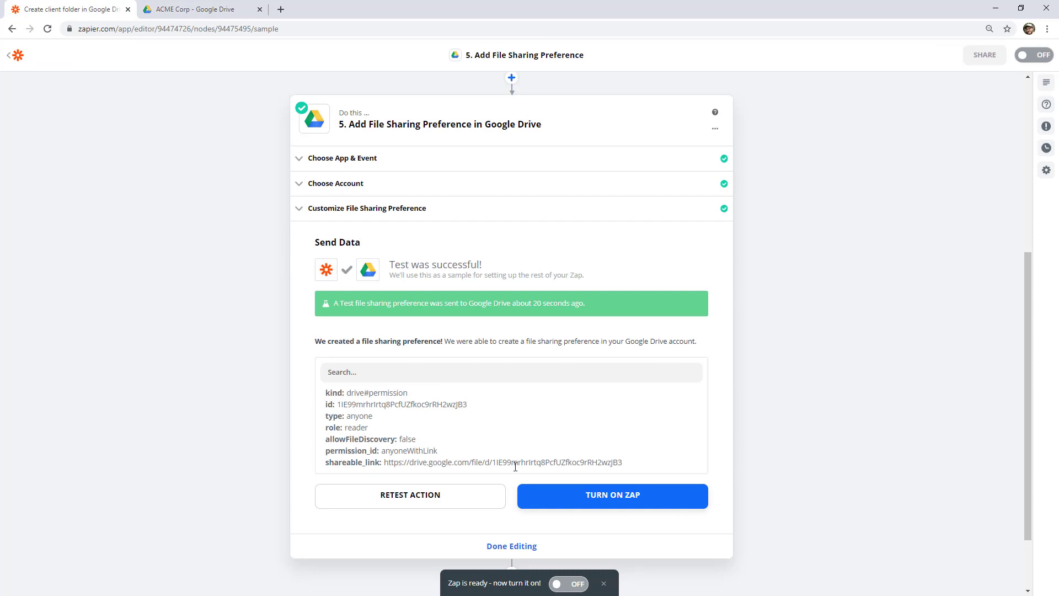
- Review the shareable_link in the test result and finish editing the sharing step
left_click_drag(632, 462, 385, 465)
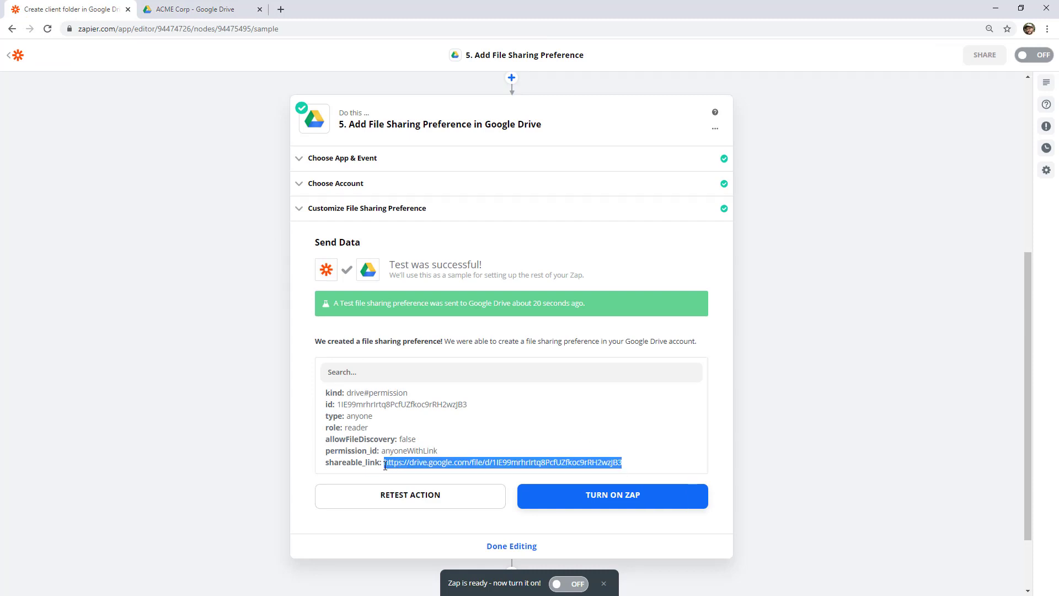
scroll(759, 382, "down", 2)
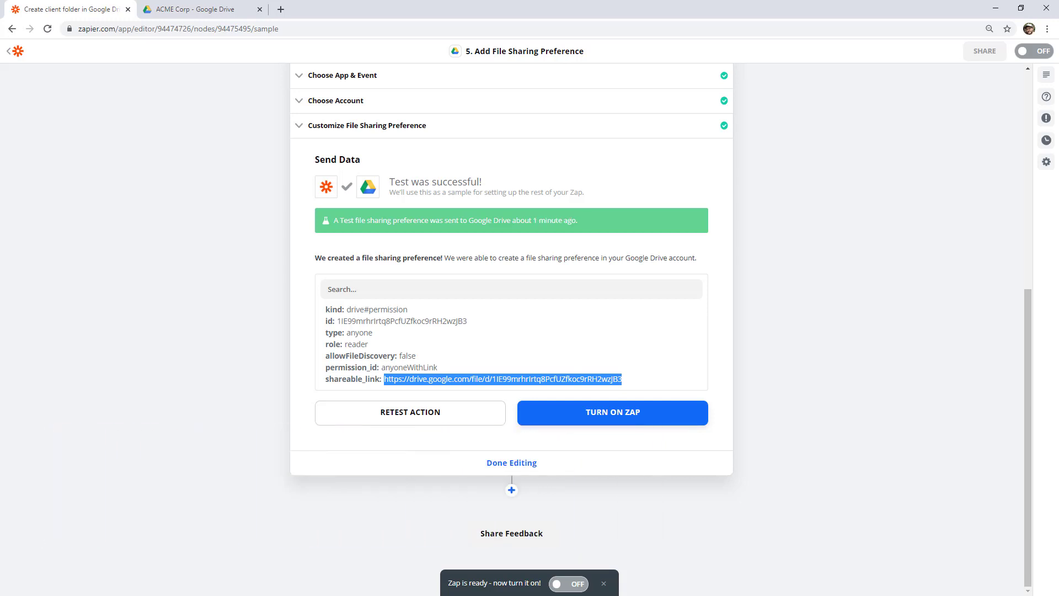
left_click(868, 347)
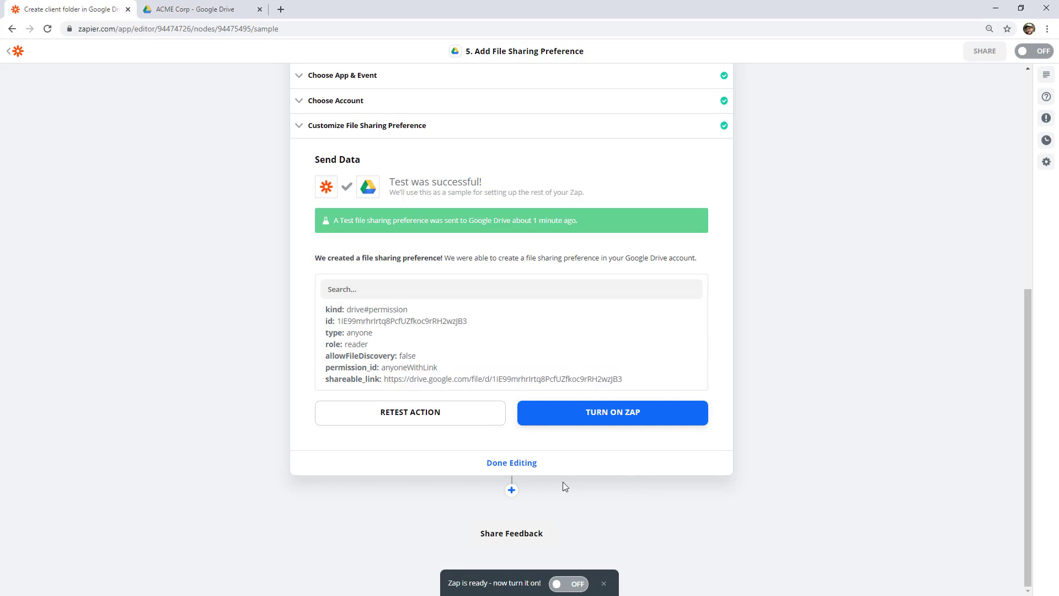
left_click(512, 462)
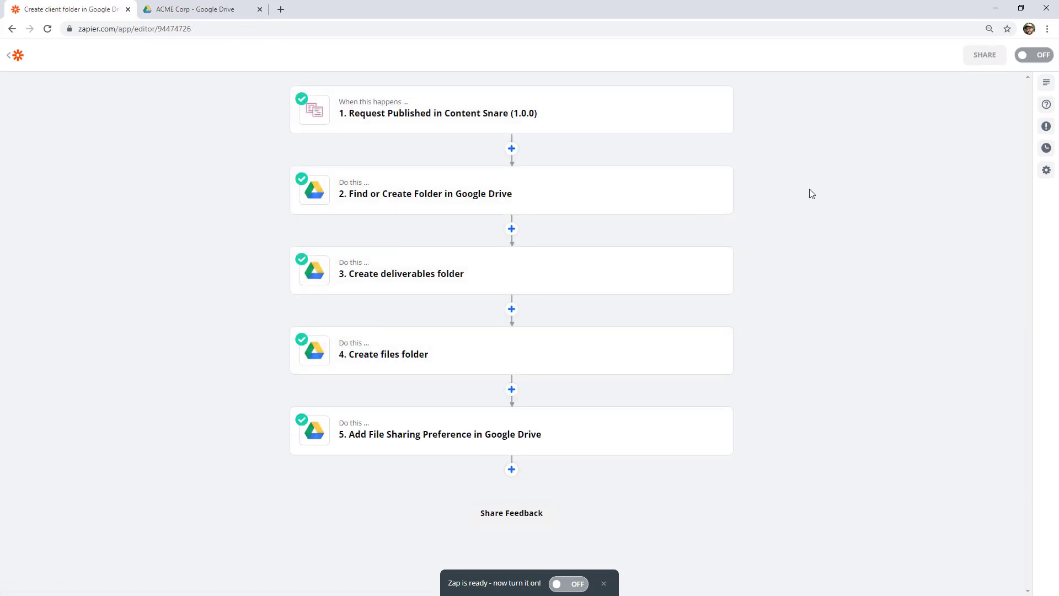
left_click(230, 8)
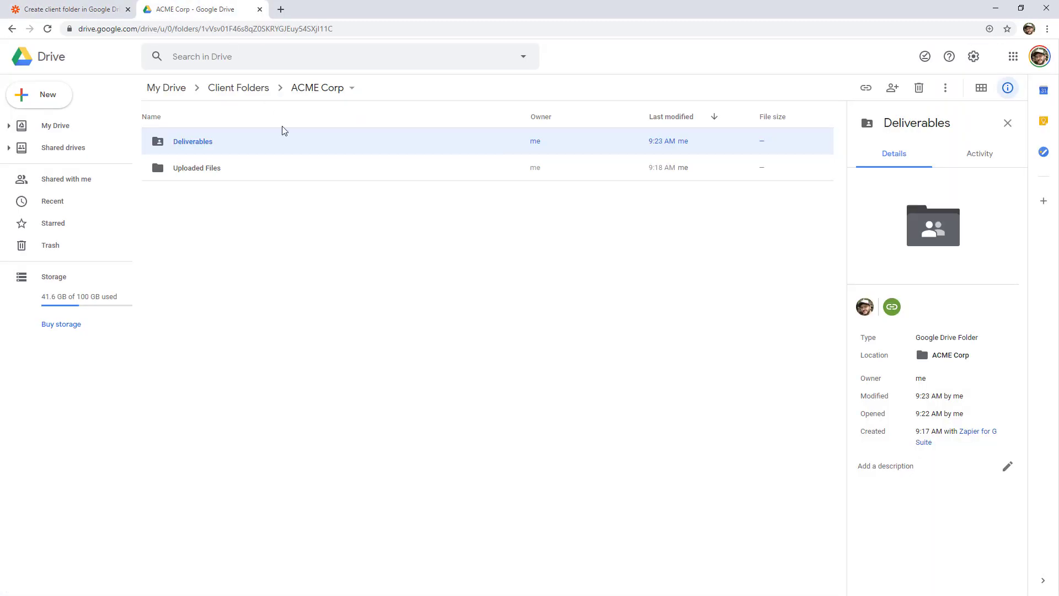
- Open Client Folders > Template Folder in Drive to locate the Client Info Sheet template
left_click(250, 94)
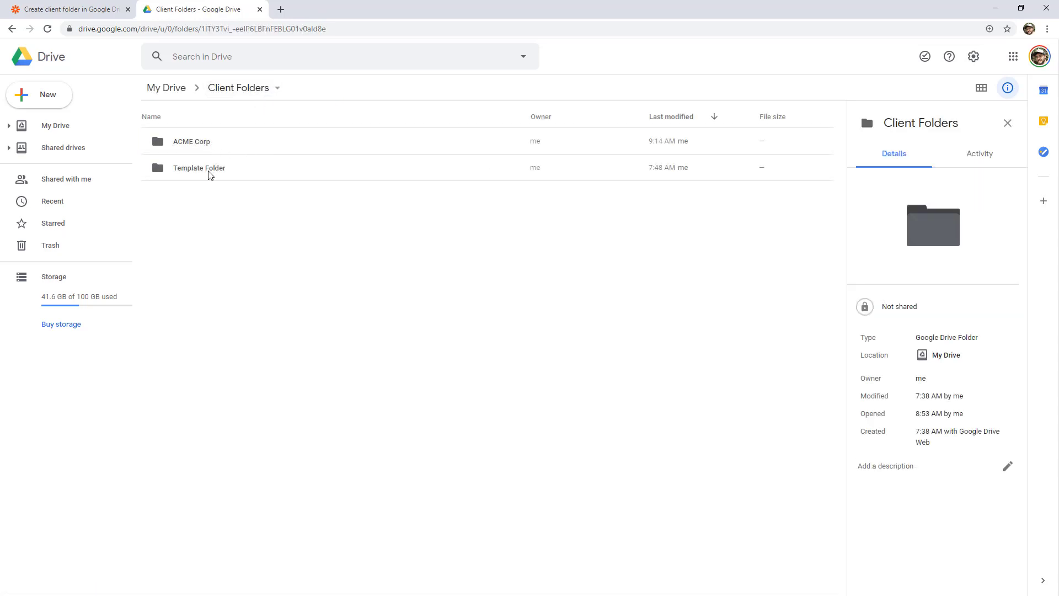
left_click(209, 175)
double_click(210, 175)
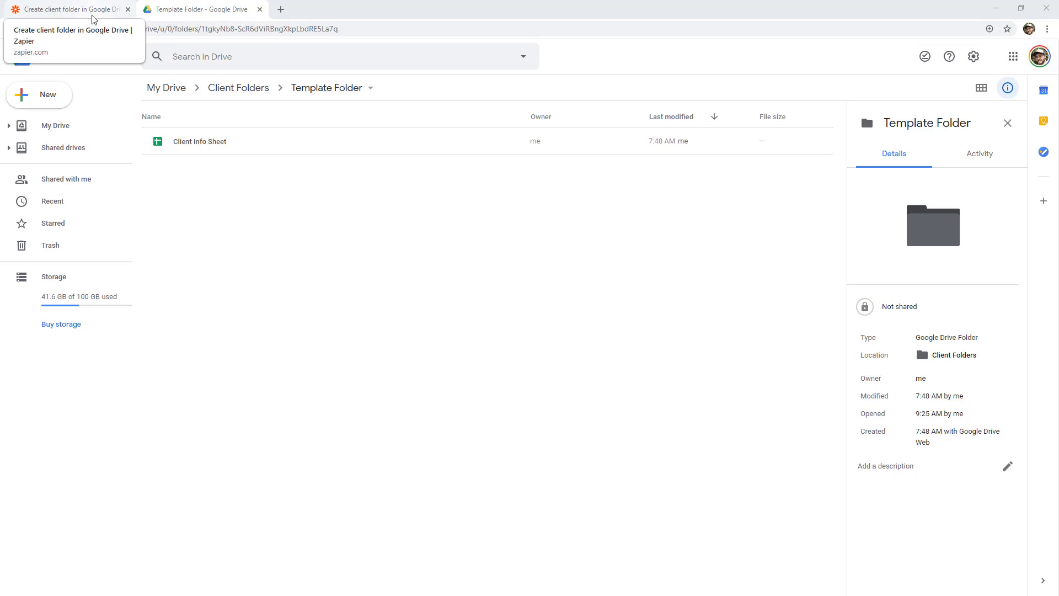
left_click(92, 16)
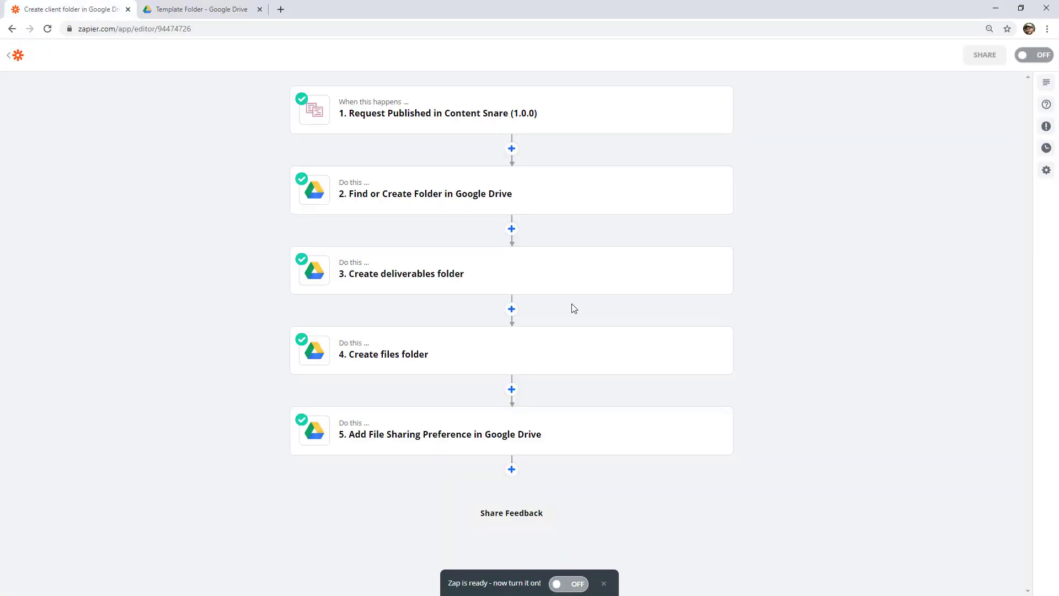
- Add a sixth Google Drive step with the Copy File event and confirm the account
left_click(512, 469)
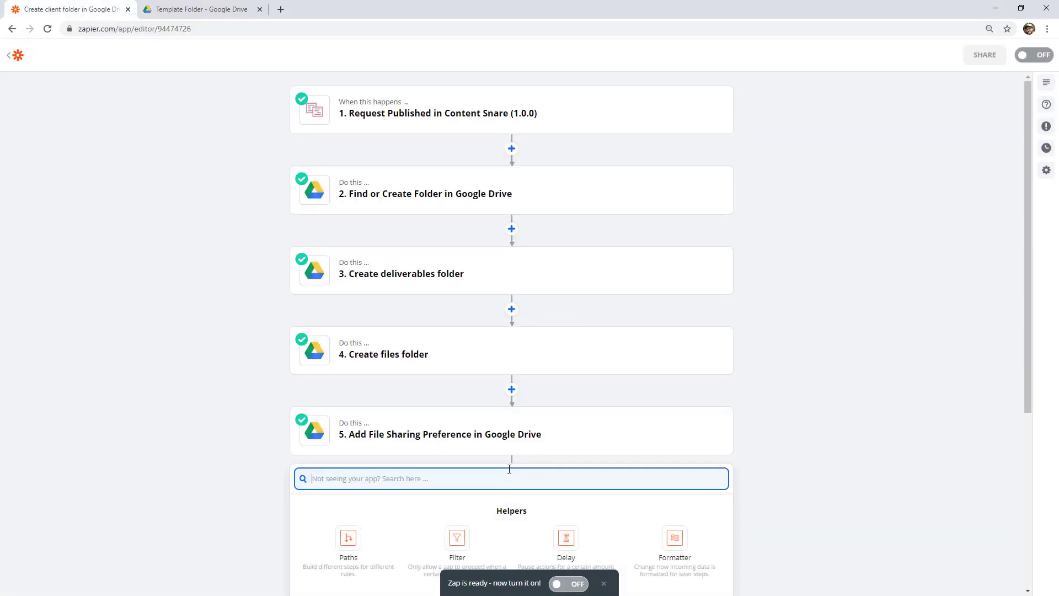
type("goog")
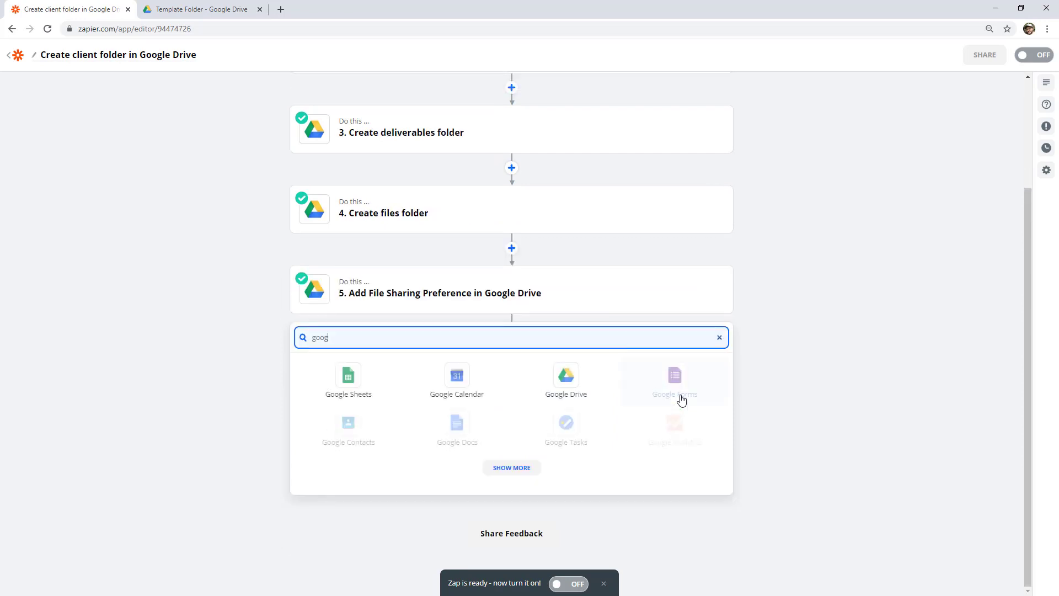
left_click(551, 381)
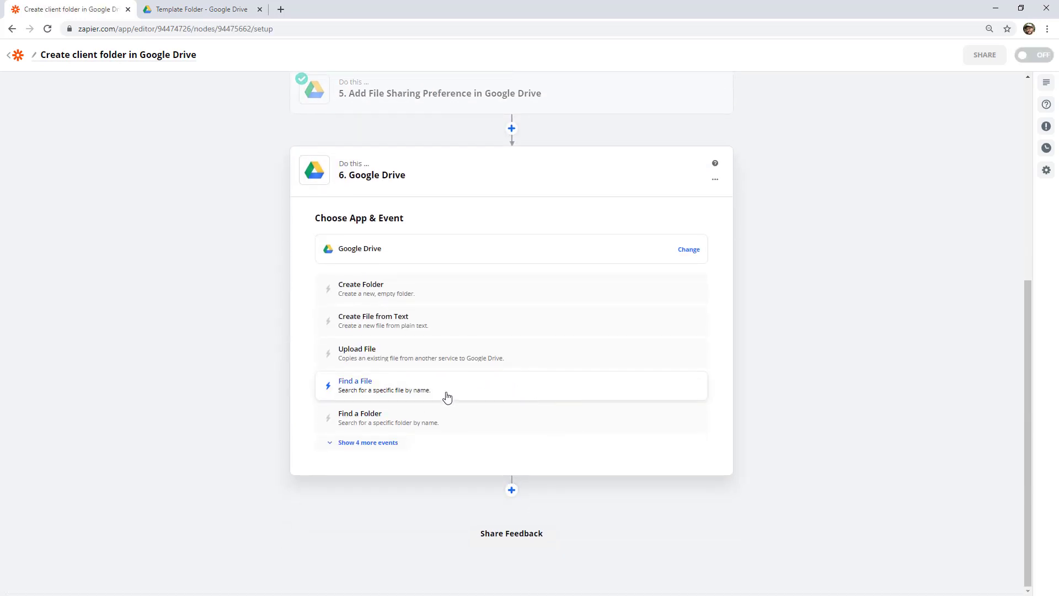
left_click(386, 443)
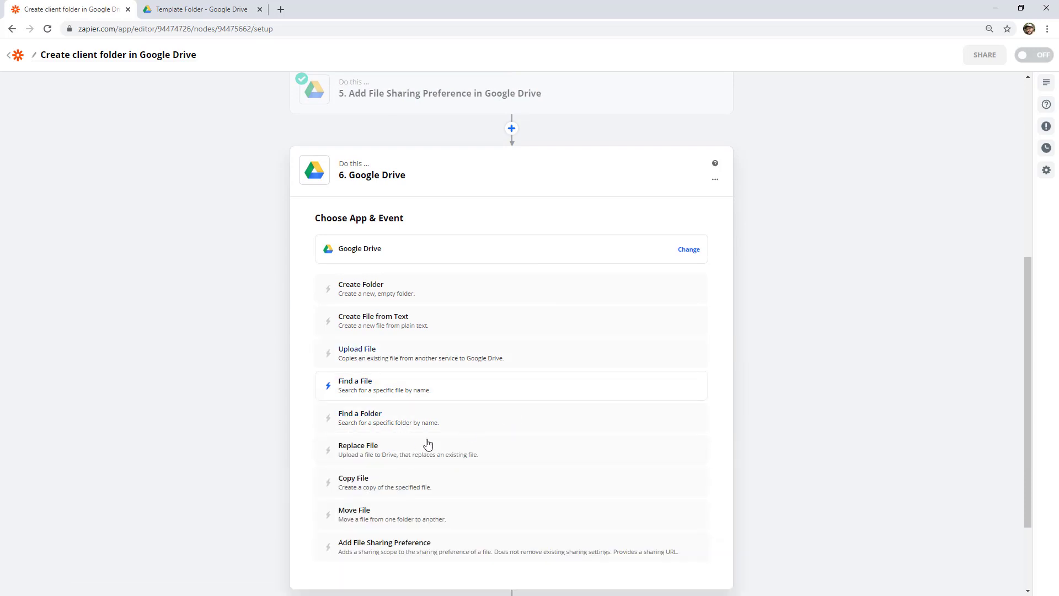
left_click(366, 481)
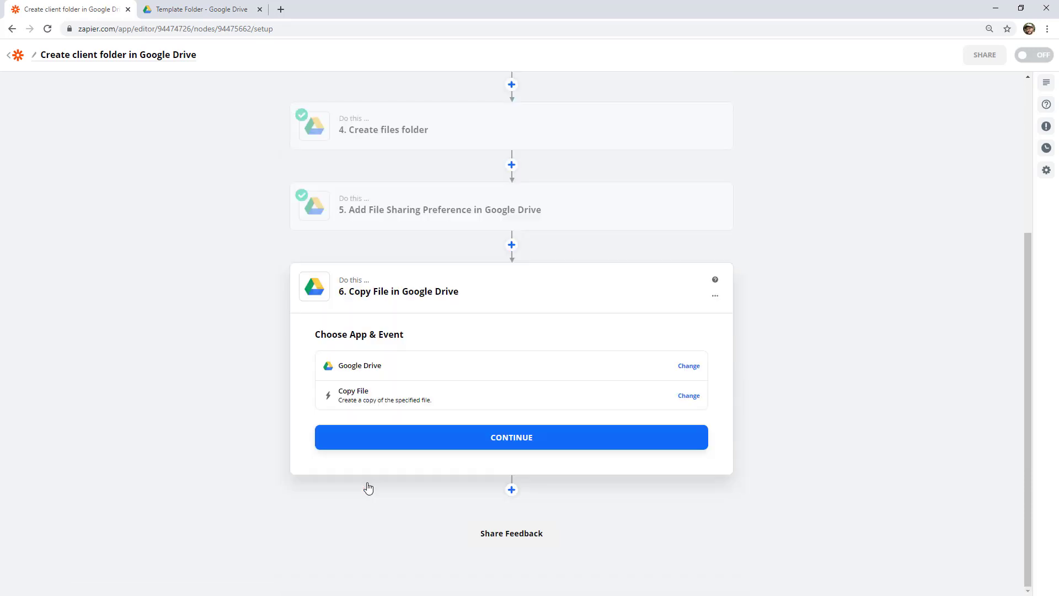
left_click(511, 436)
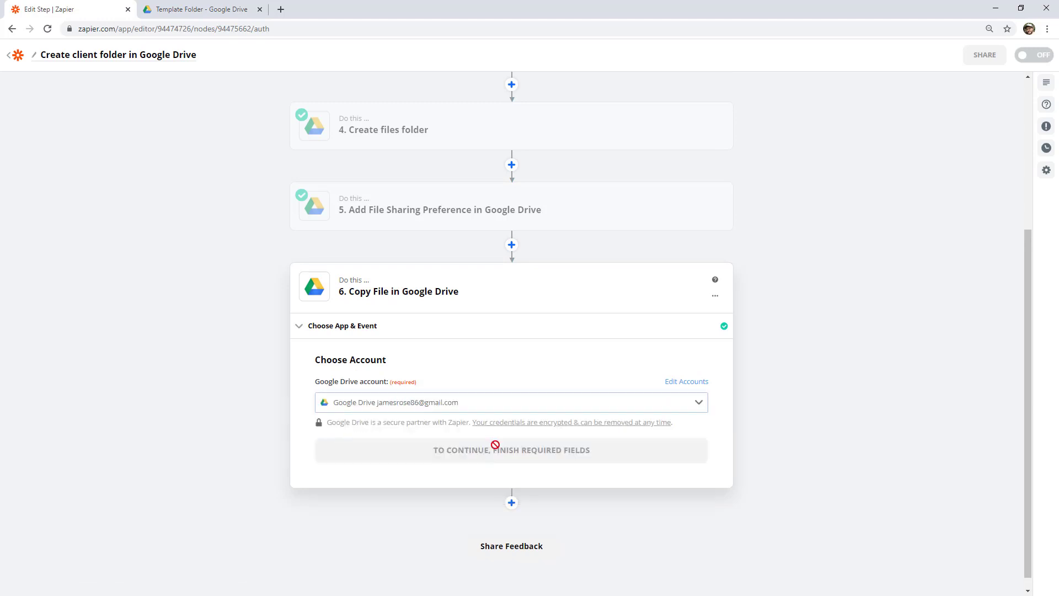
left_click(546, 459)
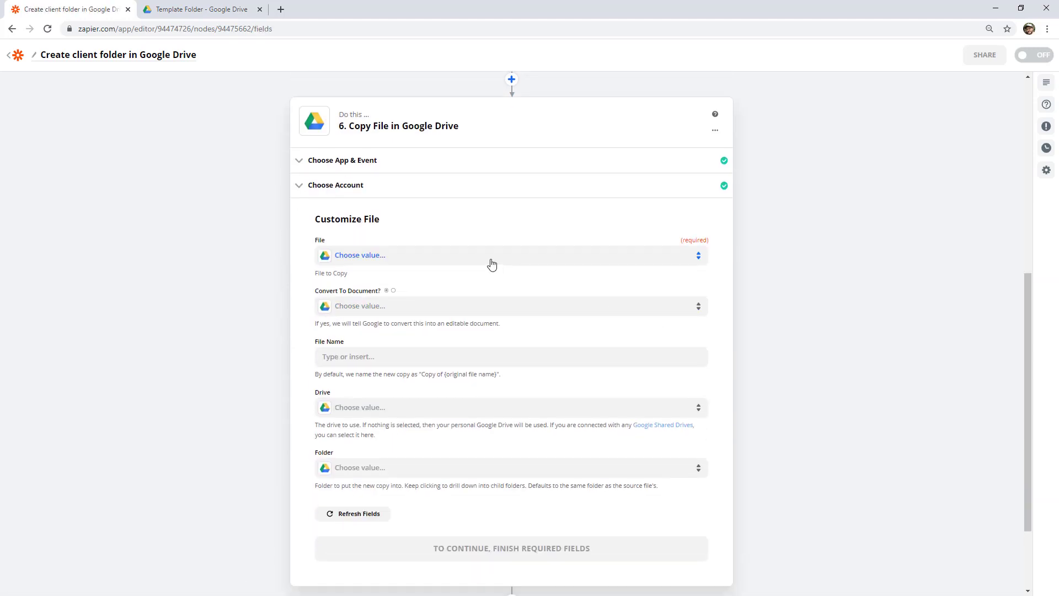
- Browse the File dropdown's list of files and close it without choosing one
left_click(492, 265)
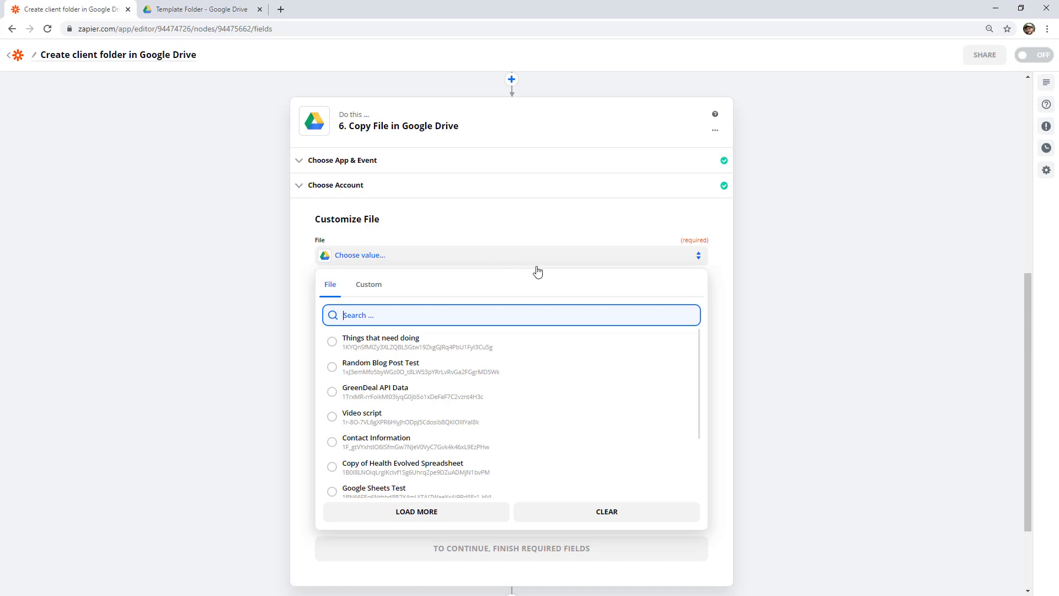
scroll(515, 396, "down", 5)
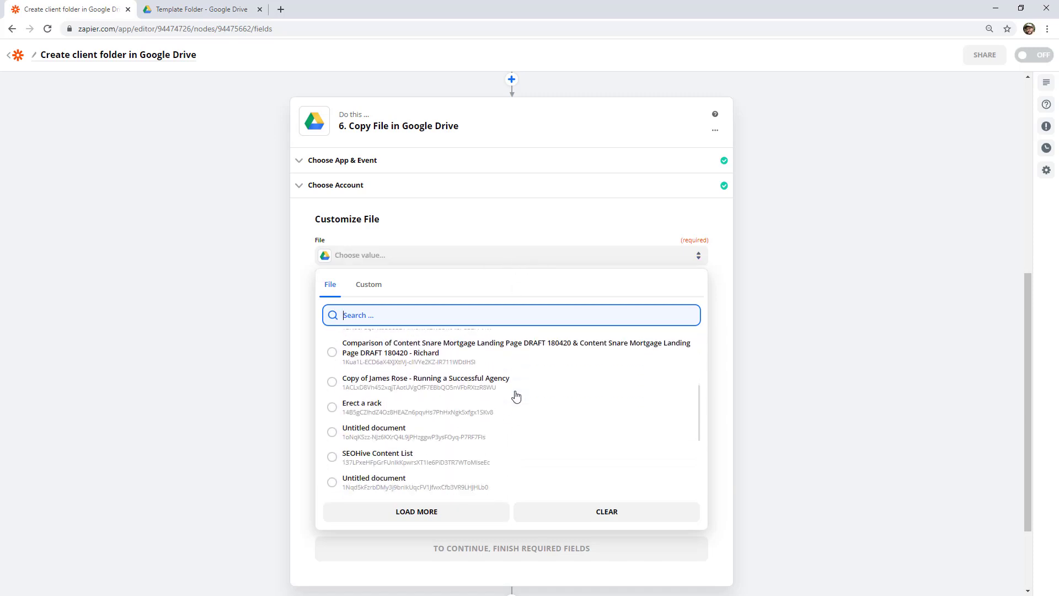
scroll(516, 396, "up", 5)
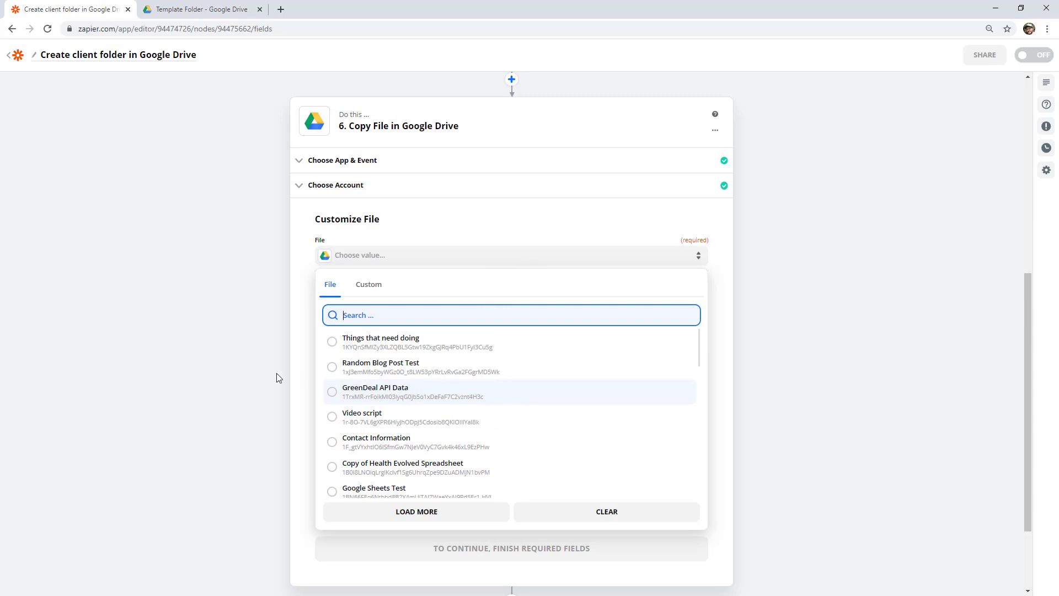
left_click(232, 314)
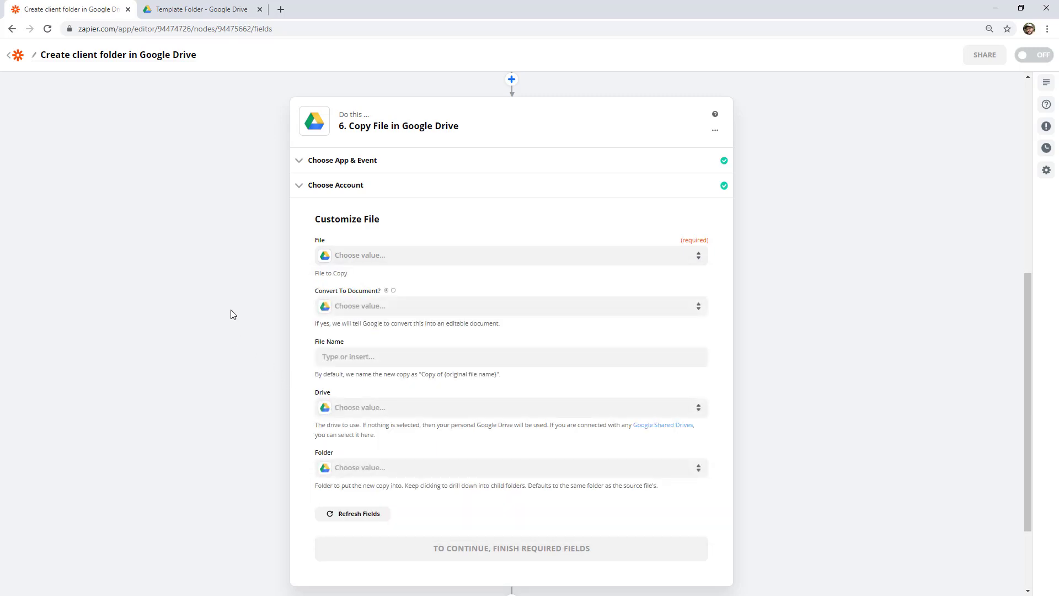
- Open the Client Info Sheet template in Sheets and select its spreadsheet ID in the URL
left_click(229, 8)
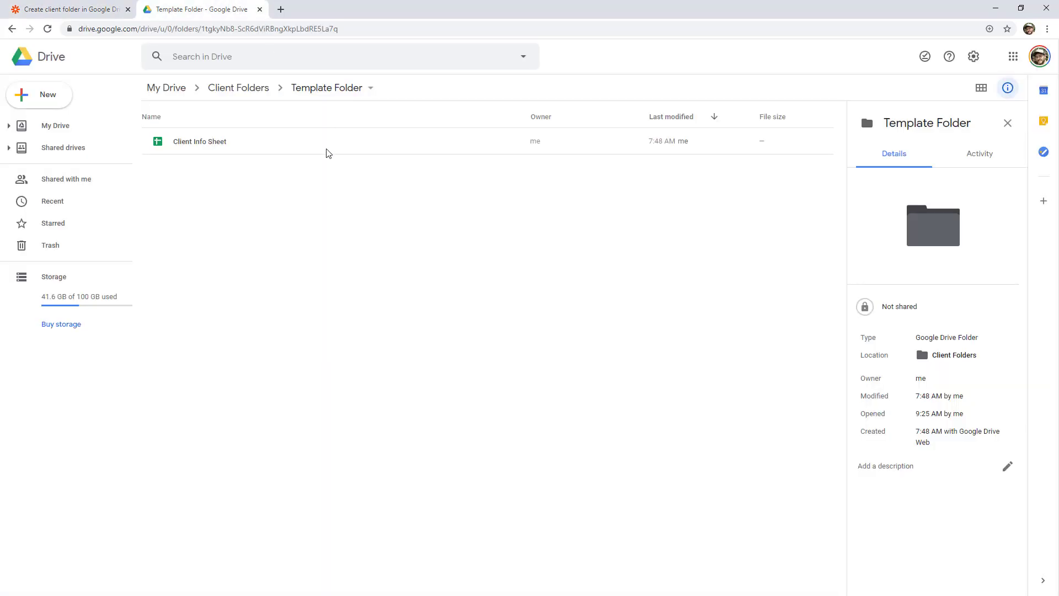
left_click(205, 150)
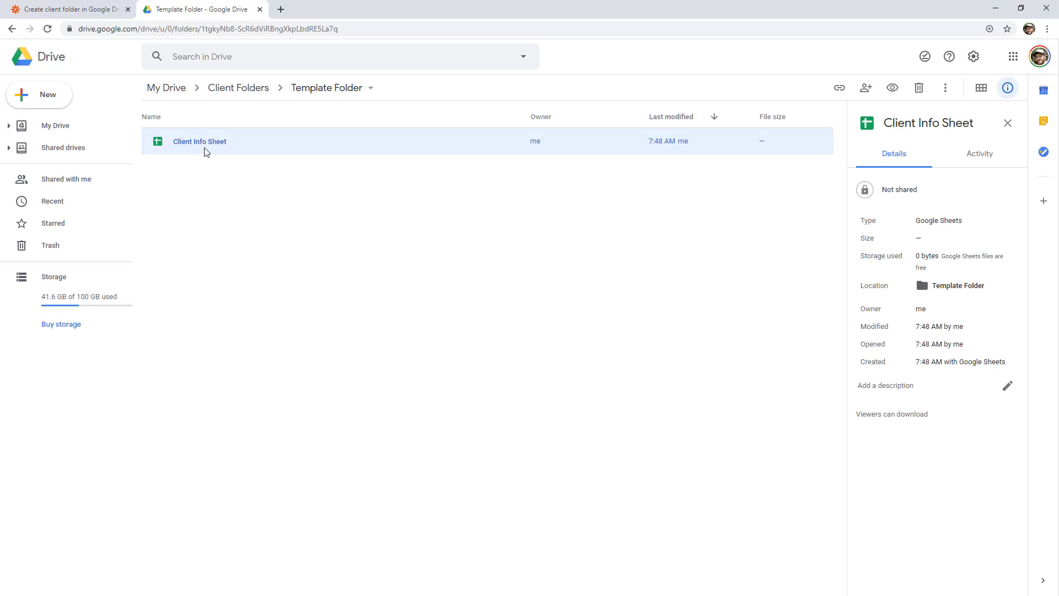
double_click(204, 150)
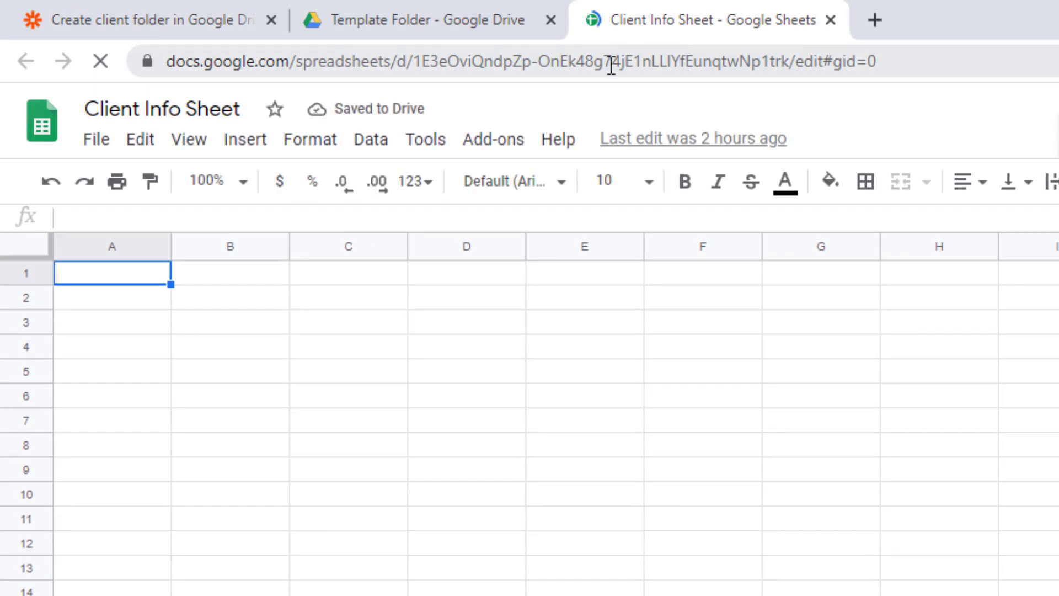
left_click(492, 59)
left_click(492, 61)
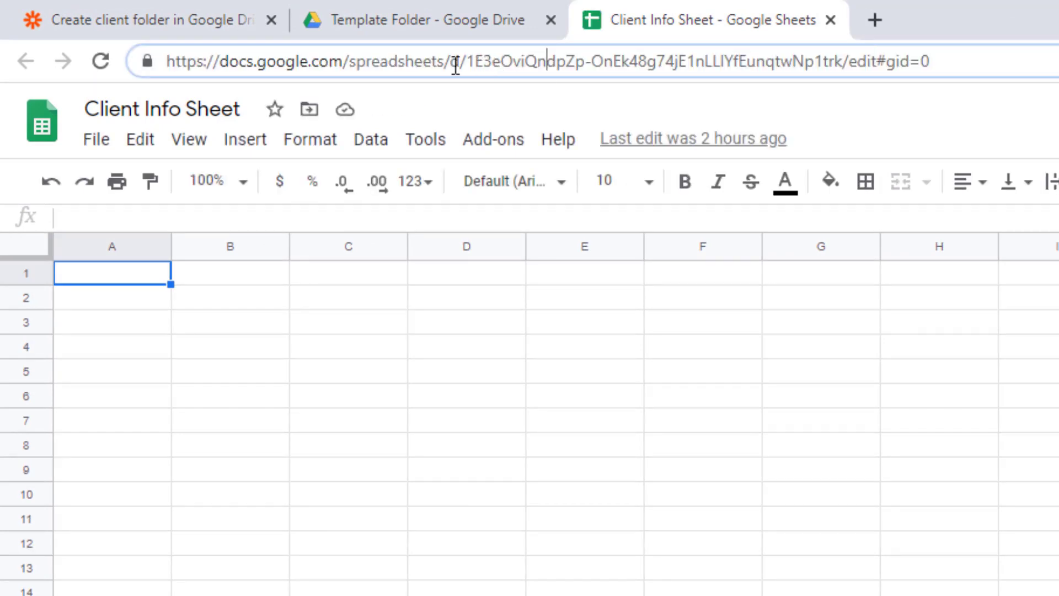
left_click_drag(451, 62, 844, 66)
key("ctrl+c")
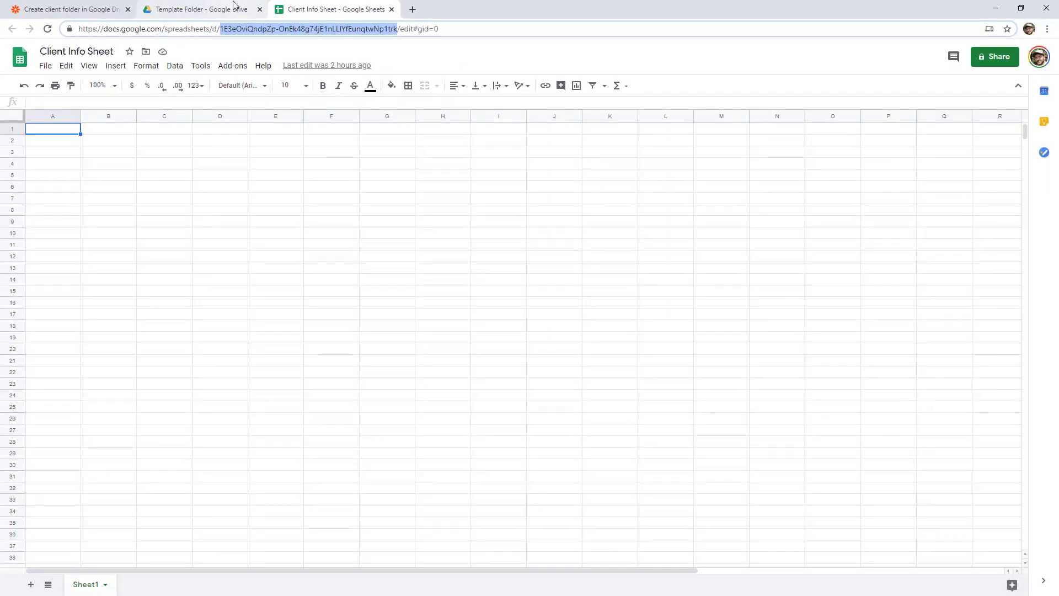
left_click(88, 8)
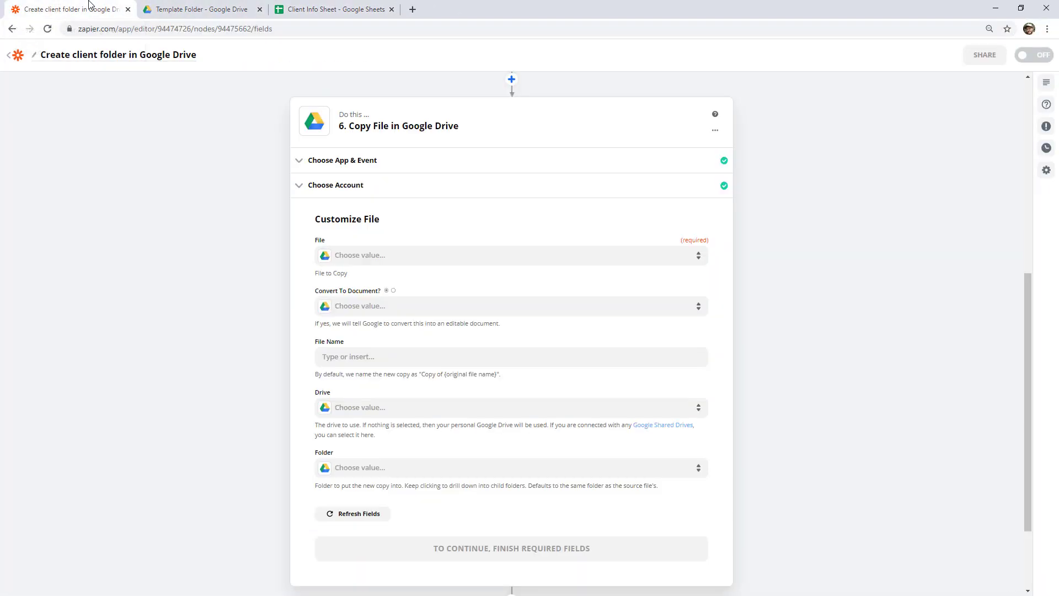
- Set the File to a custom value by pasting the template's spreadsheet ID
left_click(369, 256)
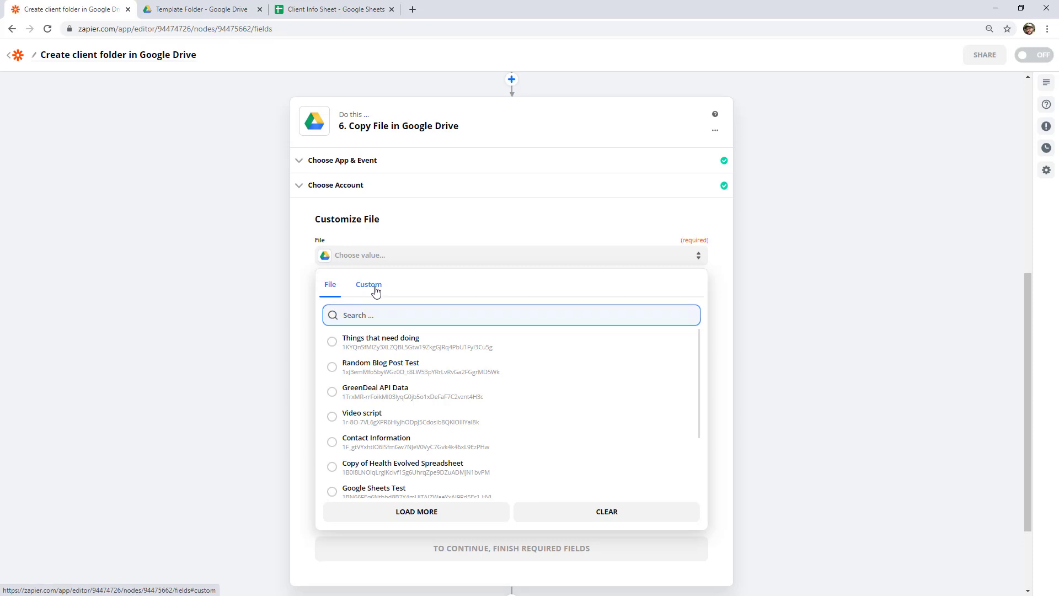
left_click(376, 290)
left_click(351, 255)
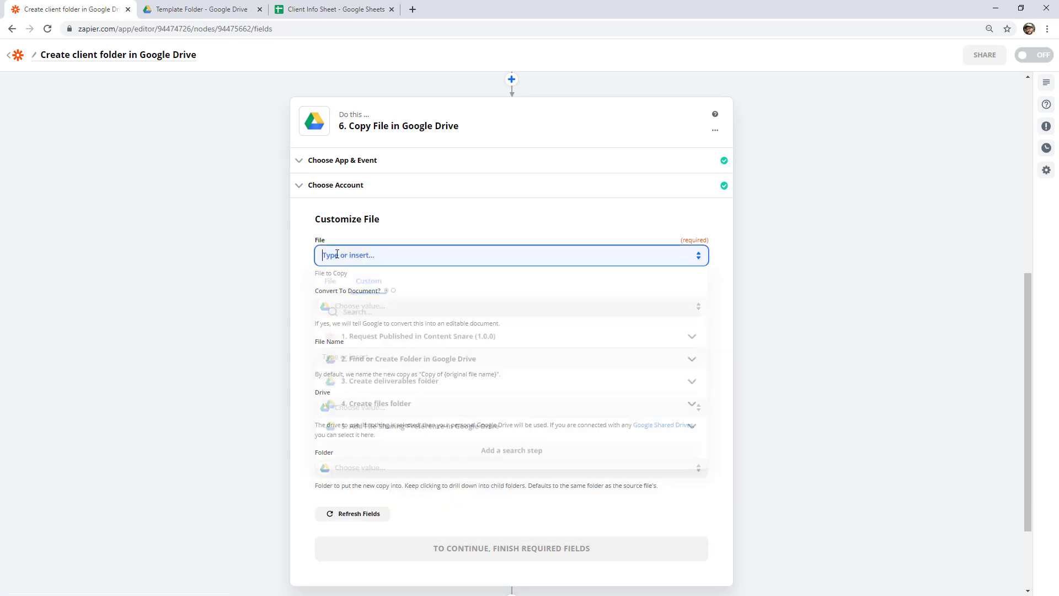
key("ctrl+v")
key("Escape")
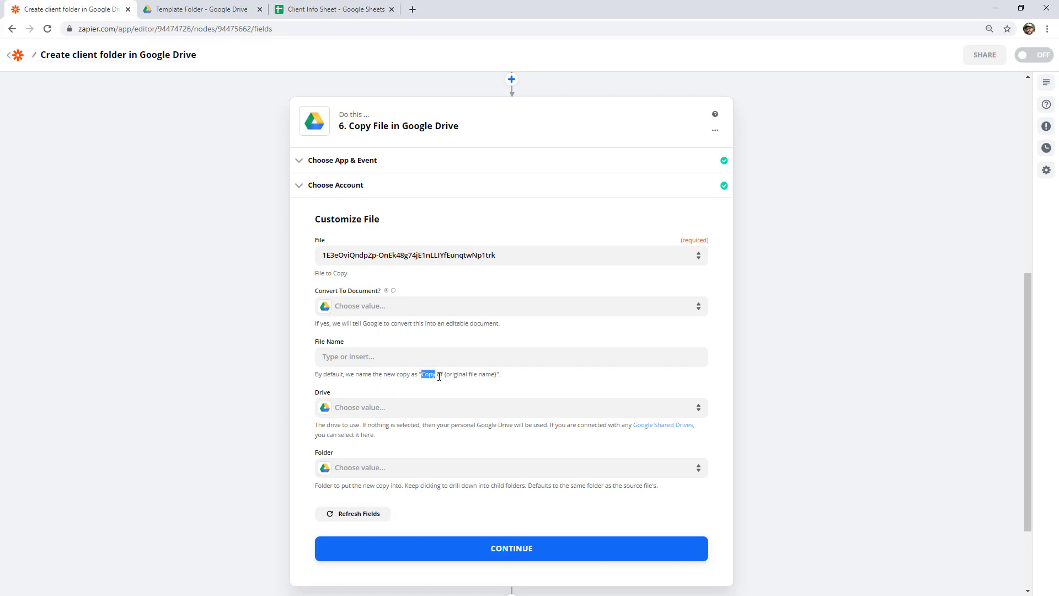
- Set File Name to 'Client Info Sheet - ' plus the trigger's Client Company Name
left_click_drag(449, 374, 498, 374)
left_click(279, 12)
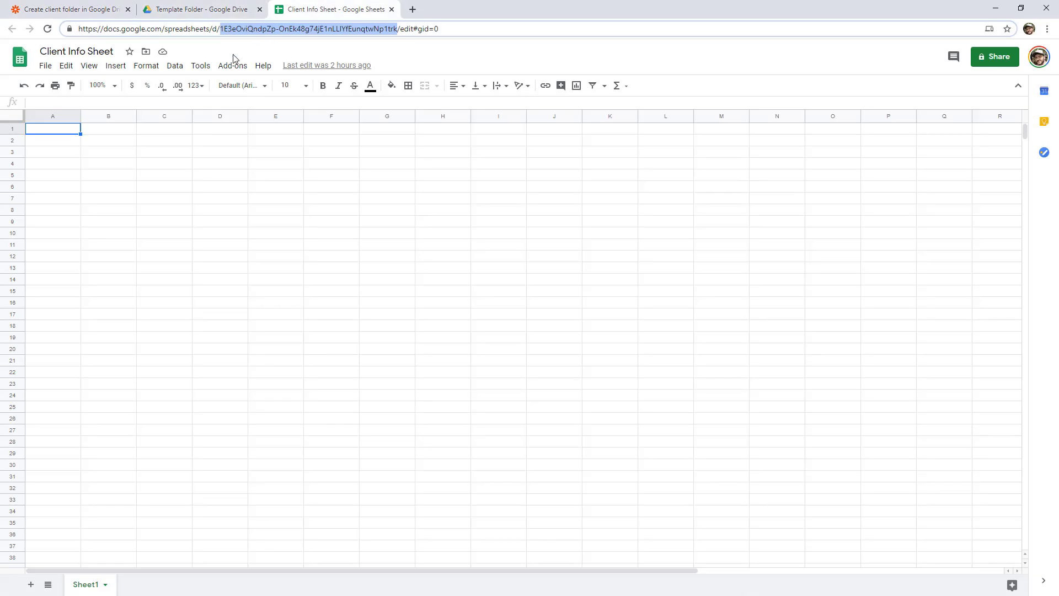
left_click(102, 52)
key("ctrl+c")
left_click(84, 6)
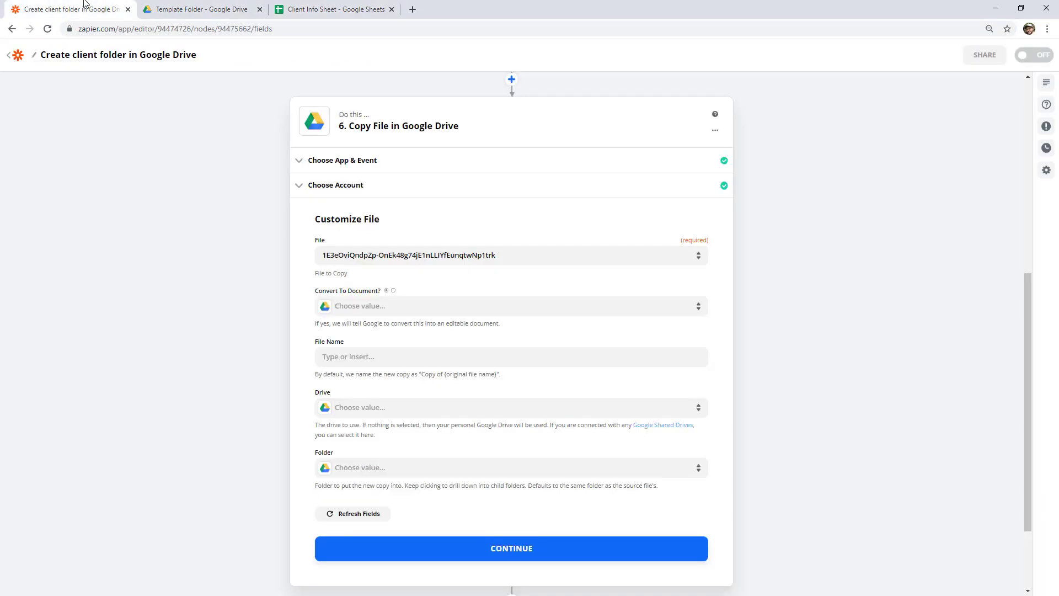
left_click(362, 356)
key("ctrl+v")
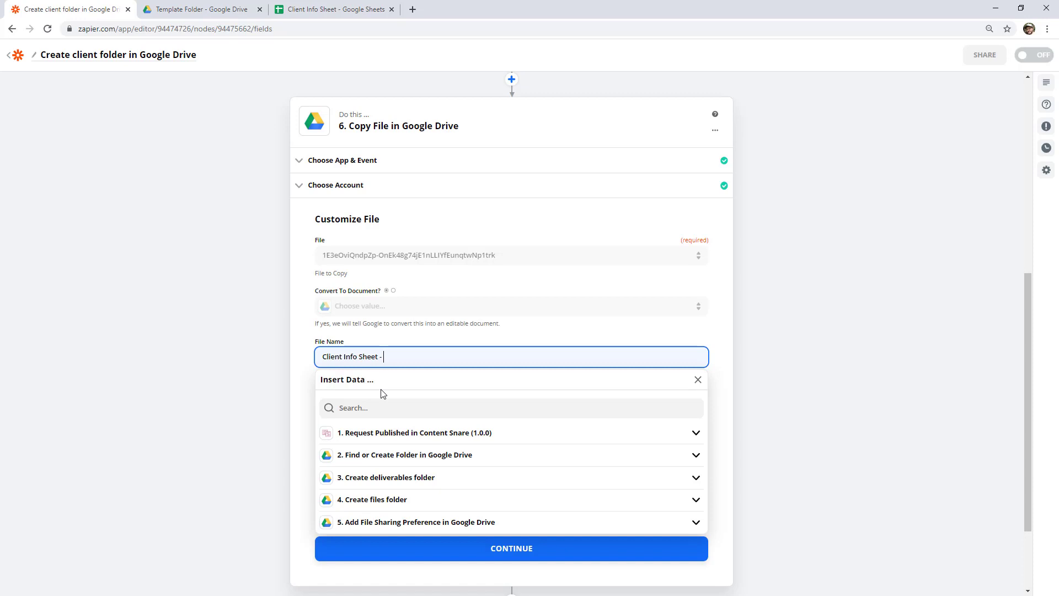
left_click(393, 431)
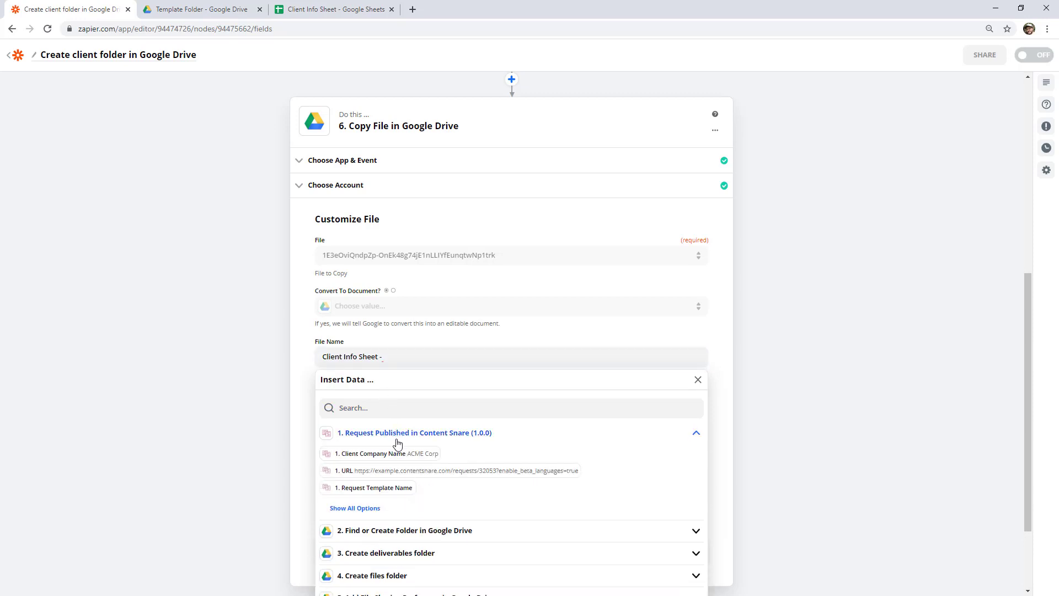
left_click(368, 455)
left_click(172, 410)
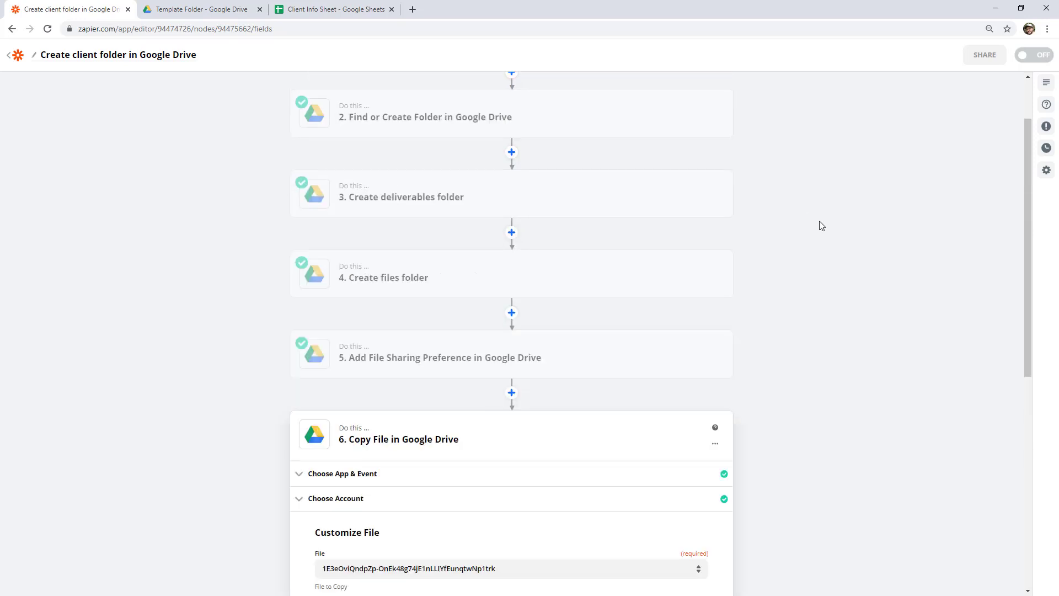
- Set Folder to the client folder ID from Find or Create Folder, then test the copy
scroll(820, 225, "up", 7)
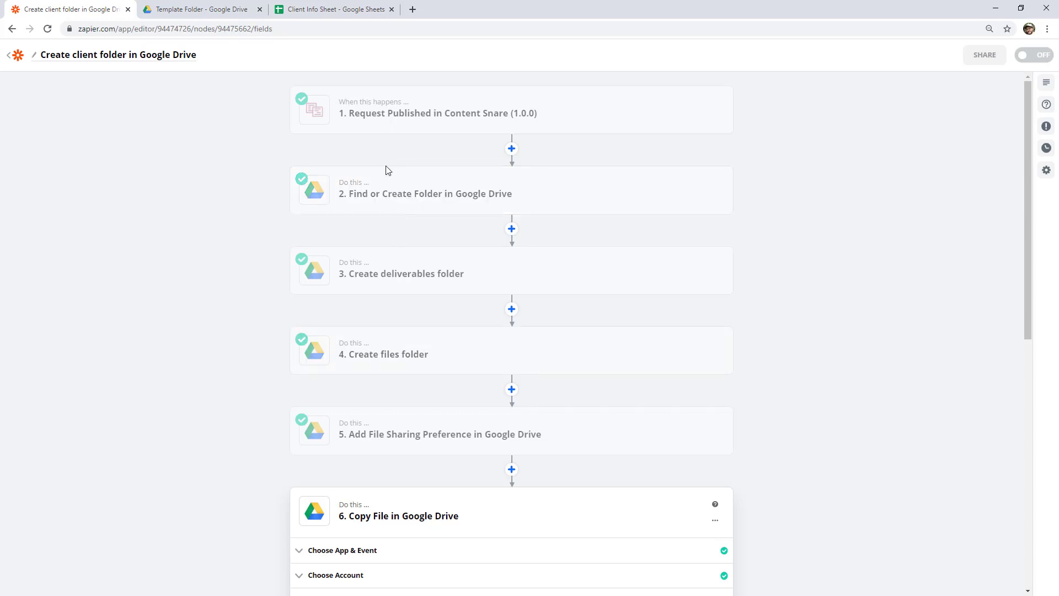
scroll(230, 244, "down", 1)
scroll(230, 244, "down", 9)
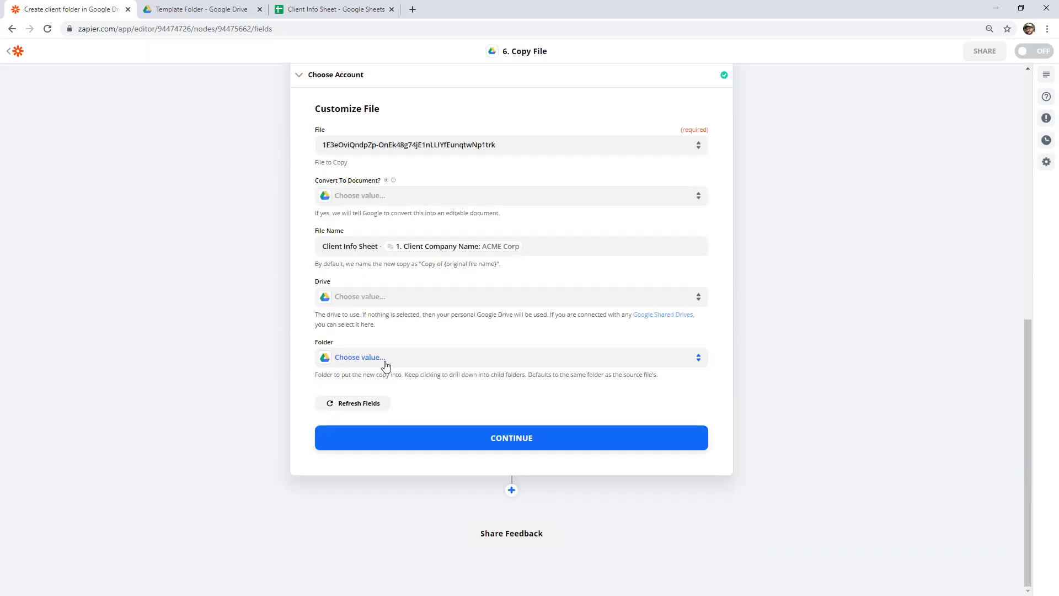
left_click(374, 360)
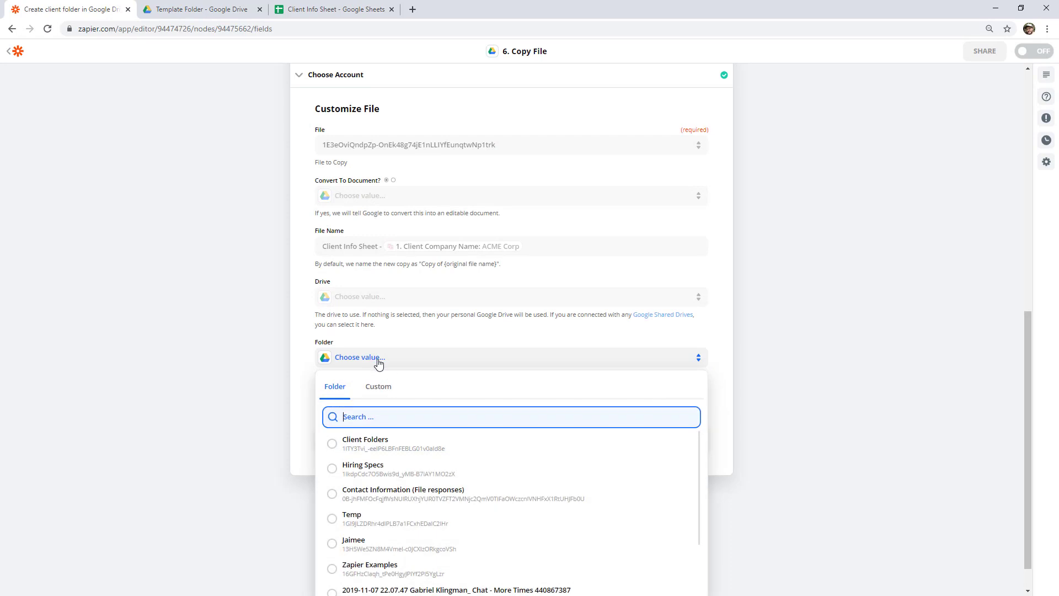
left_click(392, 386)
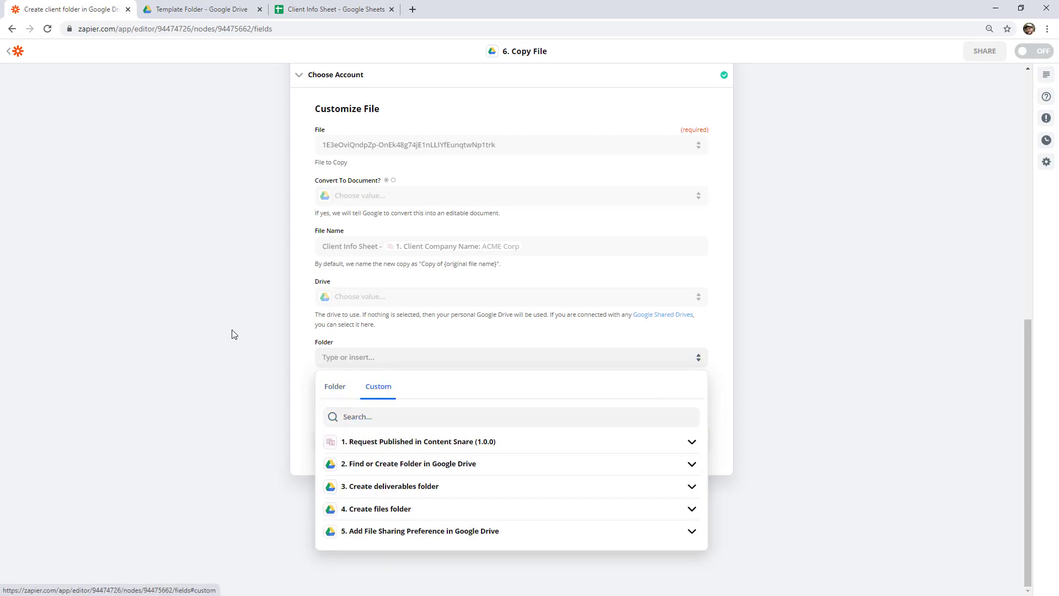
left_click(371, 463)
left_click(372, 502)
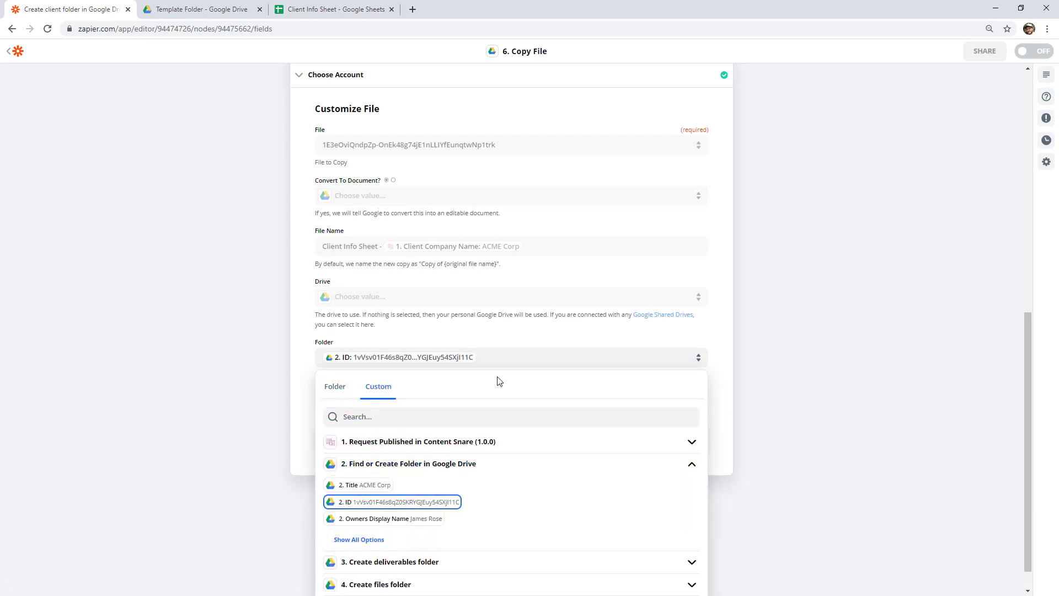
left_click(775, 335)
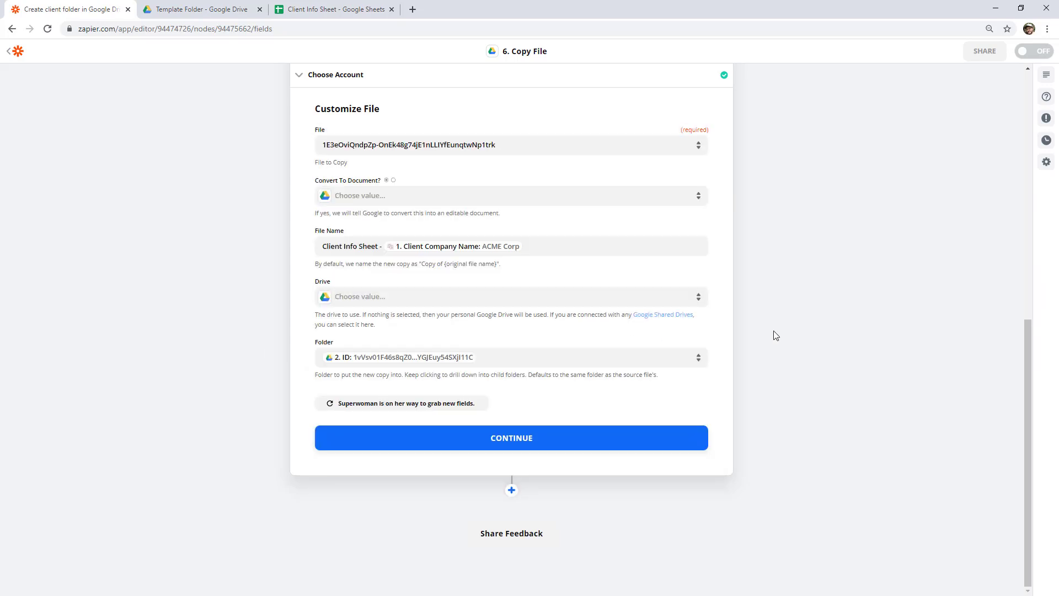
left_click(525, 438)
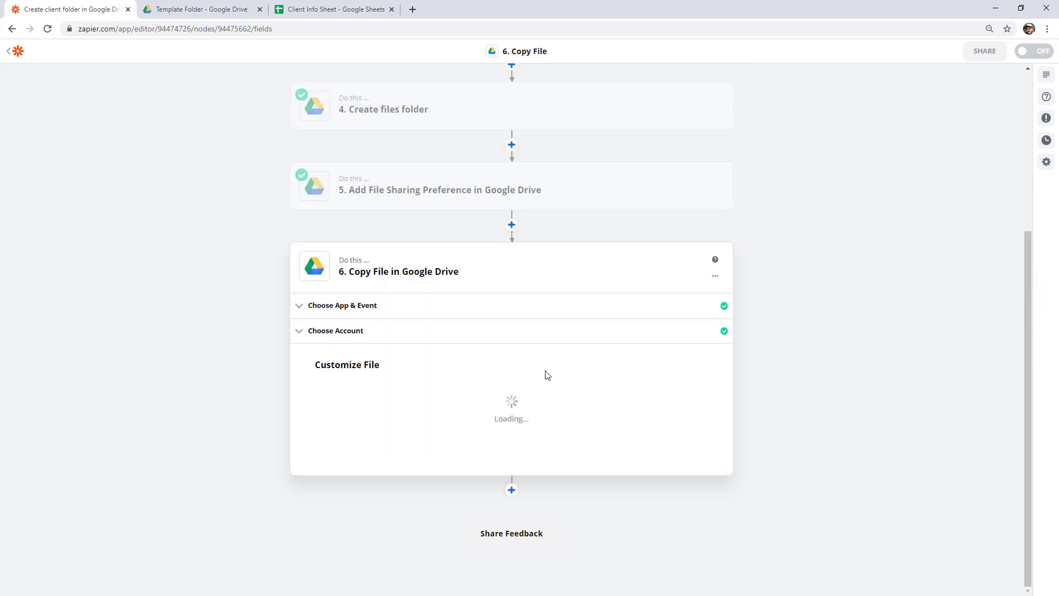
left_click(433, 435)
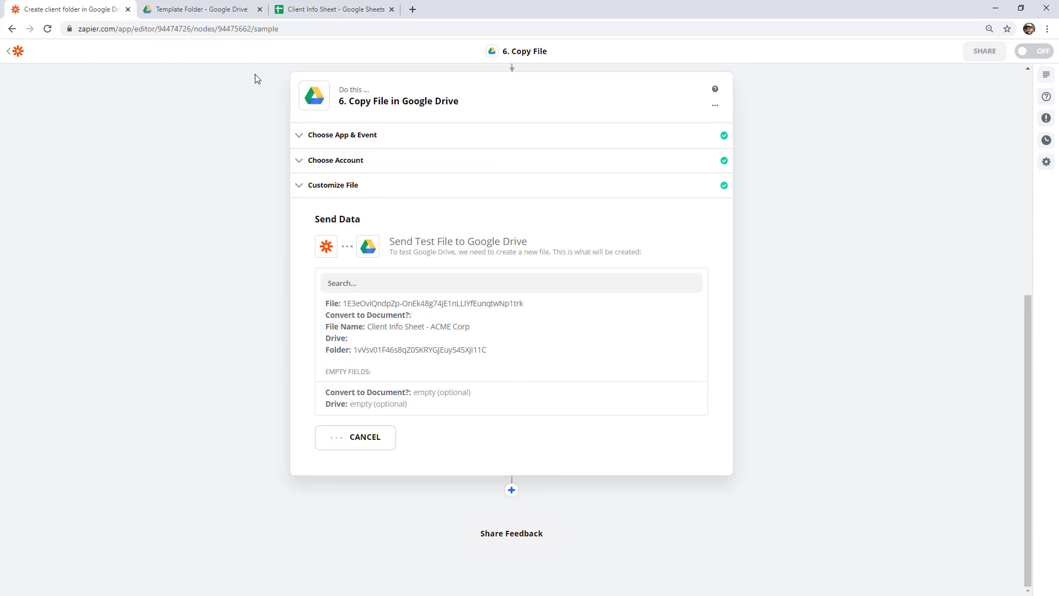
left_click(207, 10)
- Open ACME Corp in Drive to confirm Client Info Sheet - ACME Corp exists, then return to the Zap
left_click(264, 89)
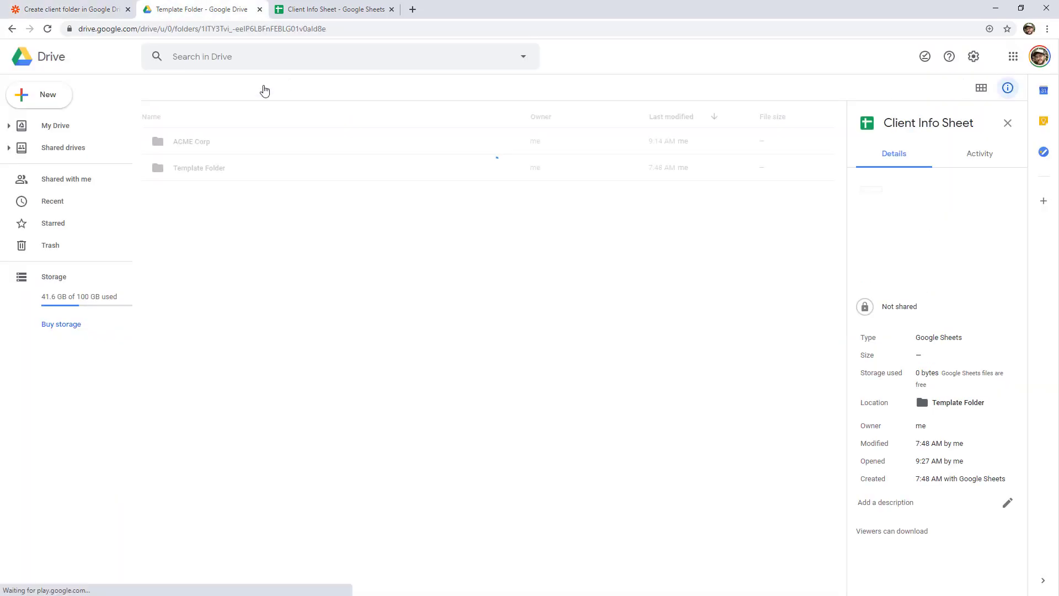
double_click(199, 144)
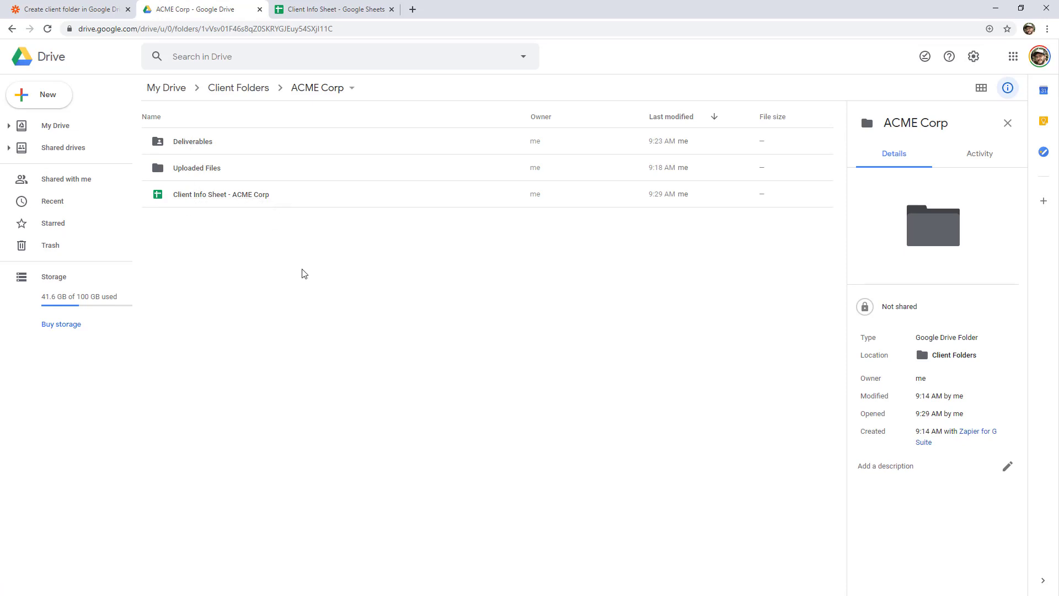
left_click(89, 3)
scroll(721, 366, "down", 3)
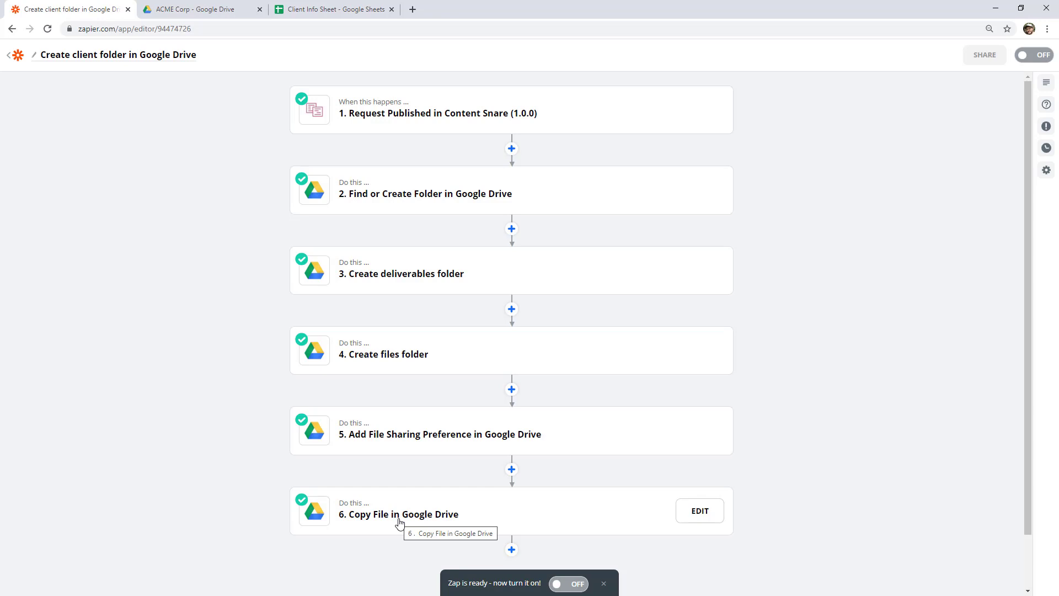
left_click(207, 7)
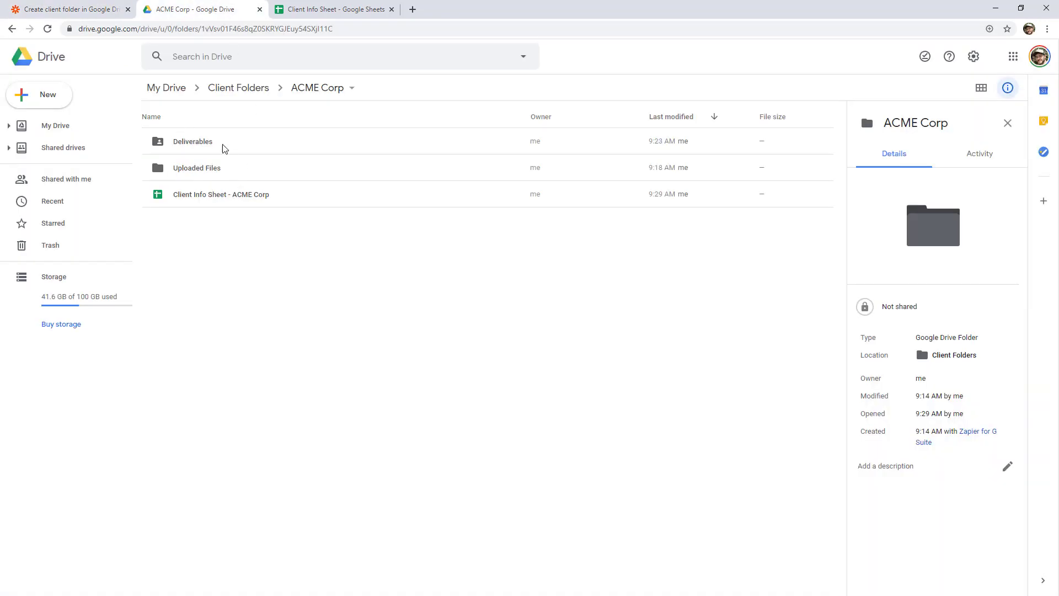
left_click(188, 172)
left_click(193, 147)
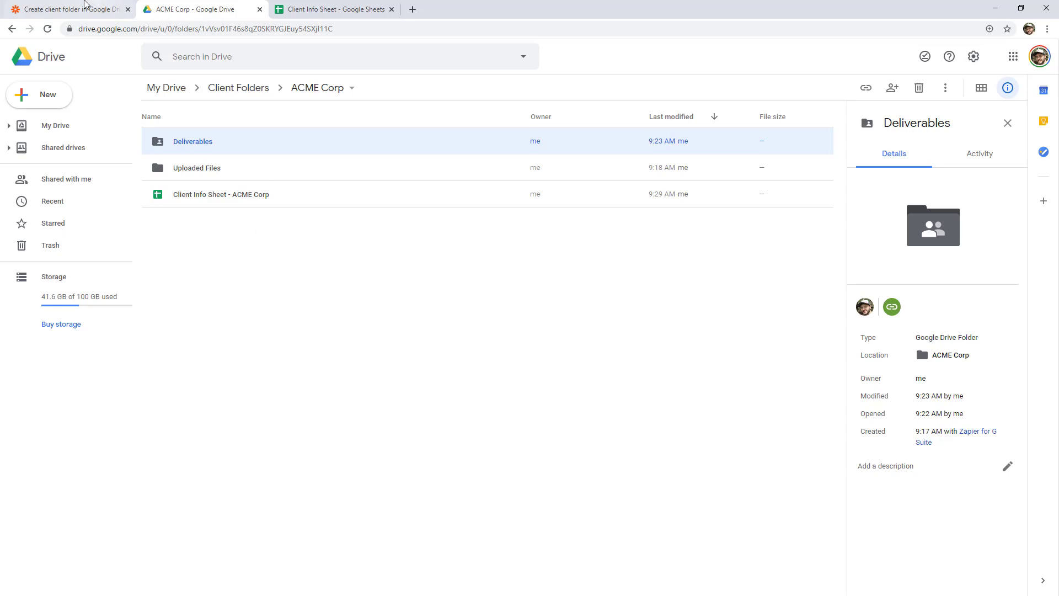
left_click(99, 8)
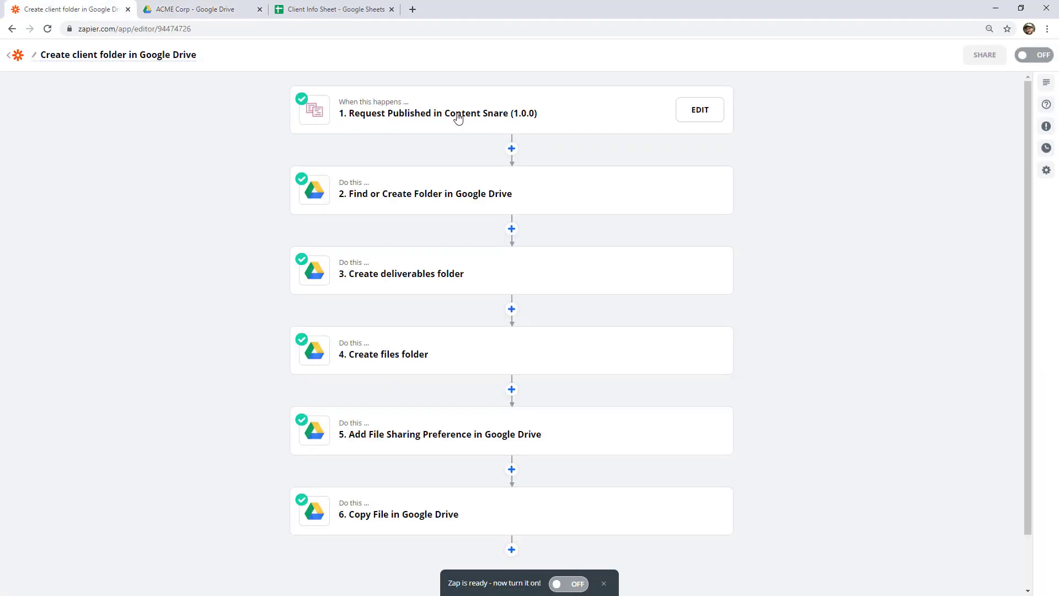